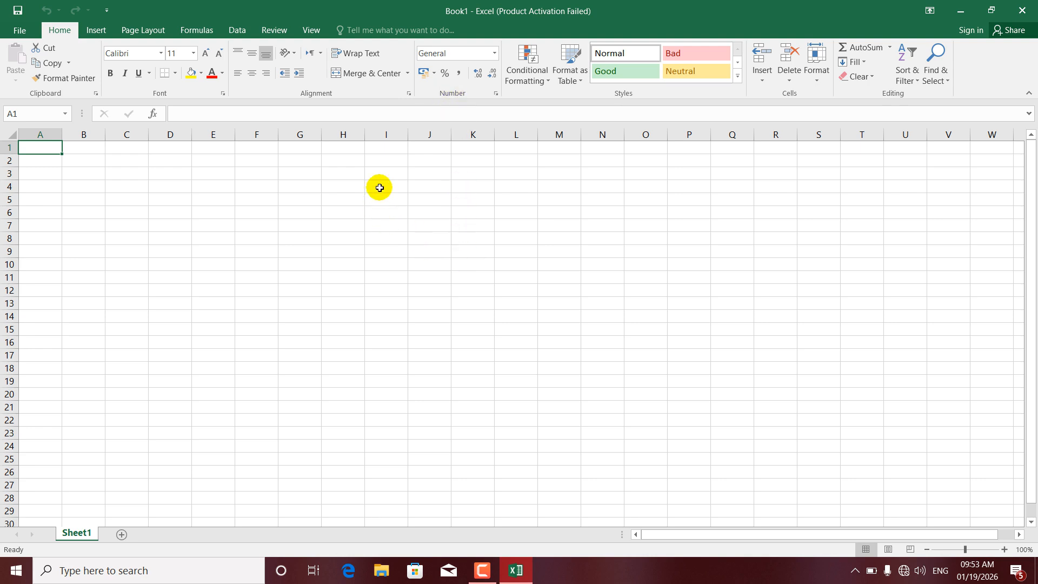
{"action": "left_click", "coordinate": [298, 172]}
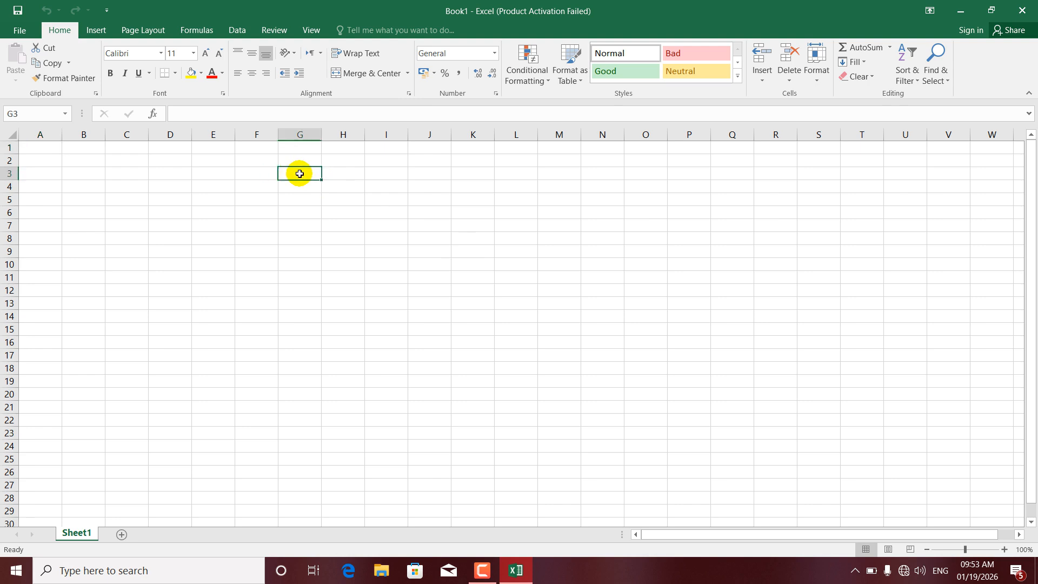
{"action": "left_click", "coordinate": [267, 173]}
{"action": "left_click", "coordinate": [289, 171]}
{"action": "left_click", "coordinate": [265, 173]}
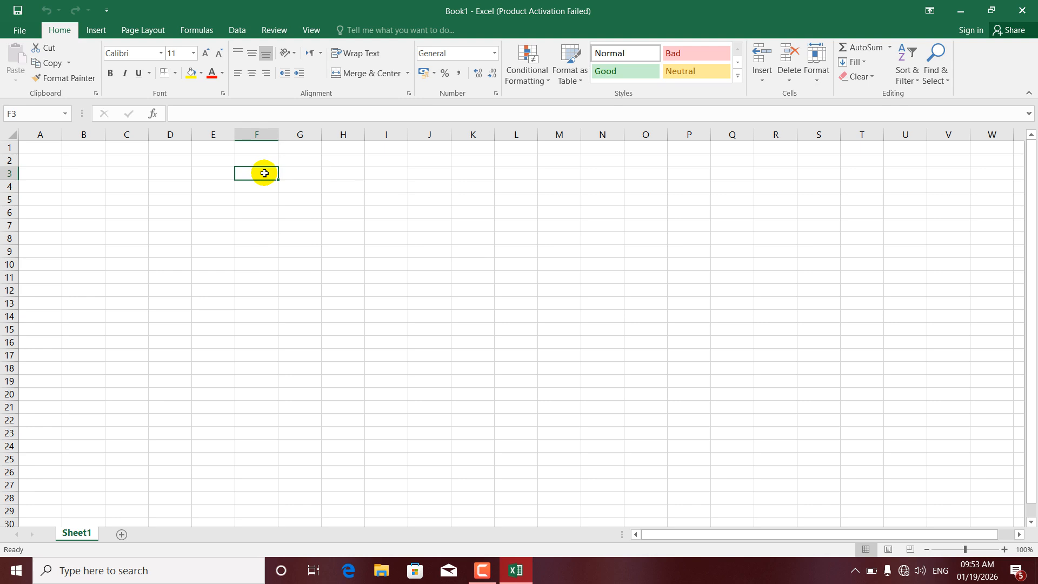
{"action": "left_click", "coordinate": [291, 173]}
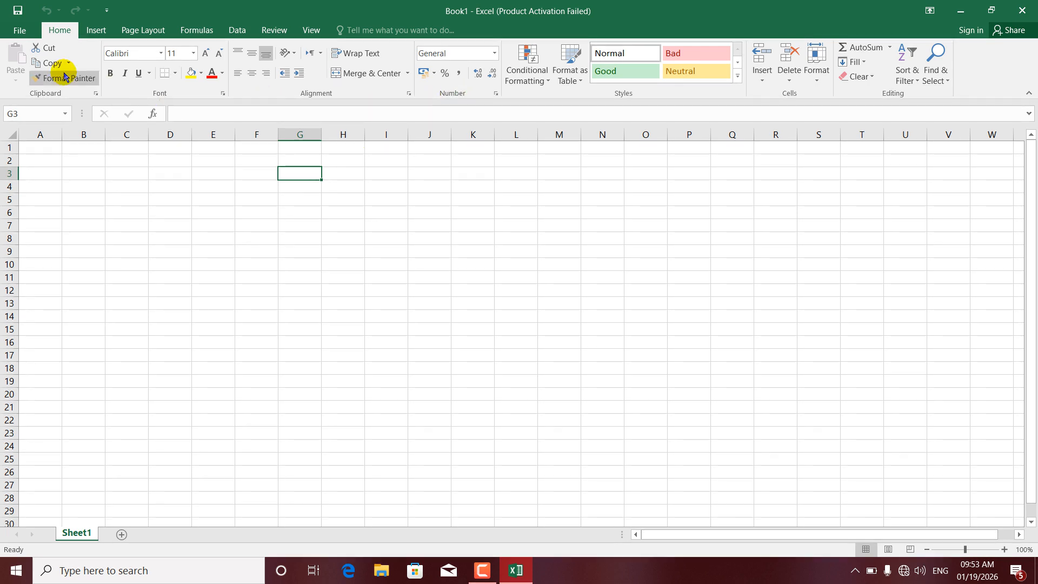
Step: Open the recent workbook table.xlsx from the Desktop
{"action": "left_click", "coordinate": [19, 31]}
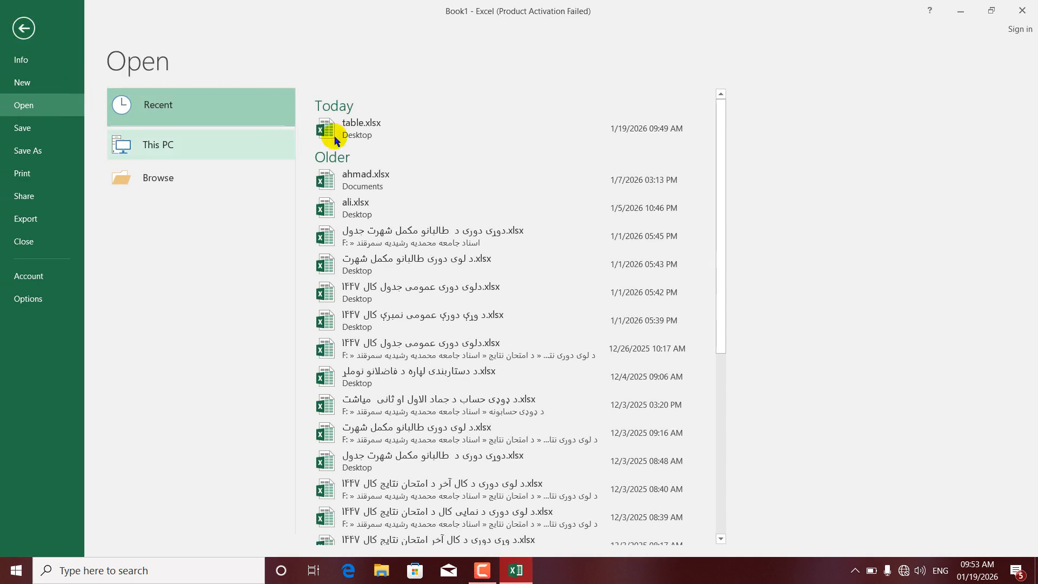
{"action": "left_click", "coordinate": [378, 128]}
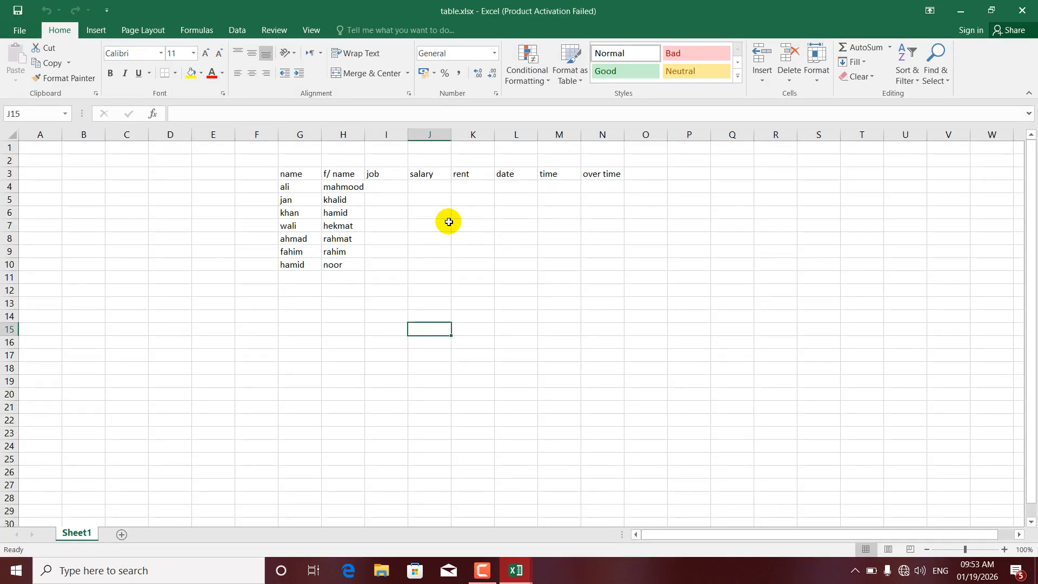
{"action": "left_click", "coordinate": [291, 184]}
Step: Apply the General number format to the name header cell G3
{"action": "left_click", "coordinate": [289, 174]}
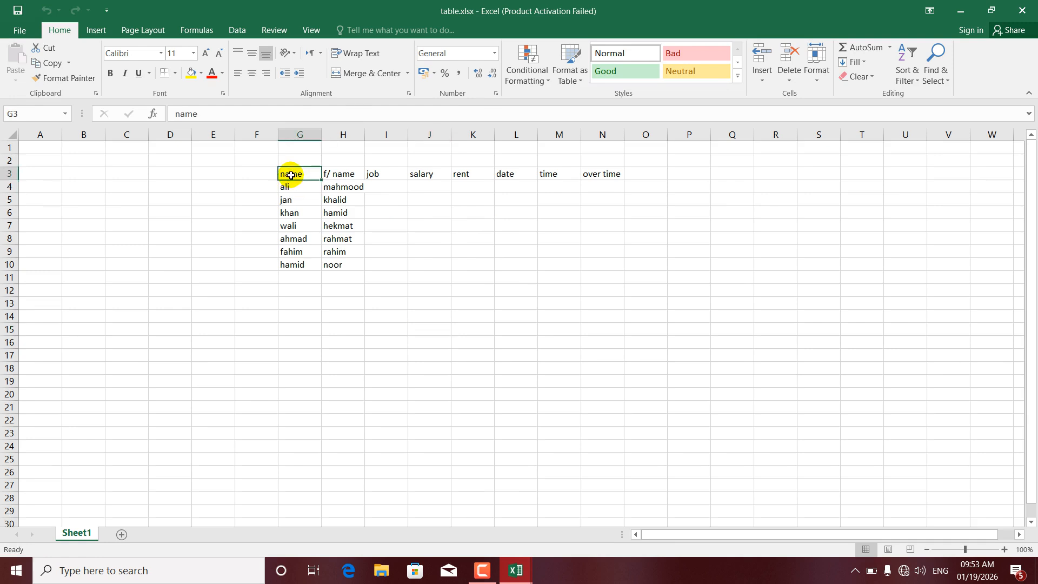
{"action": "left_click", "coordinate": [495, 54]}
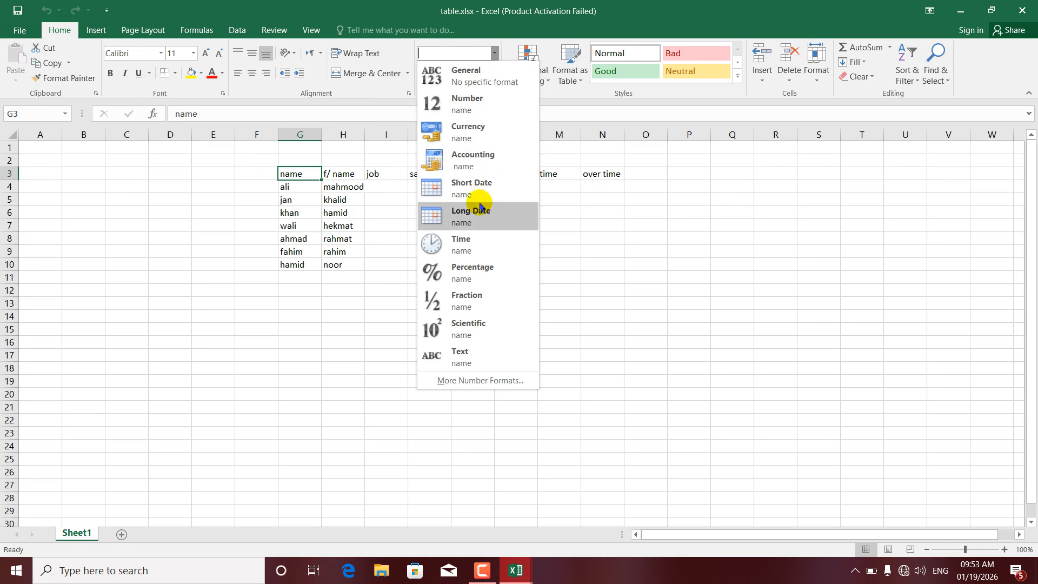
{"action": "left_click", "coordinate": [469, 78]}
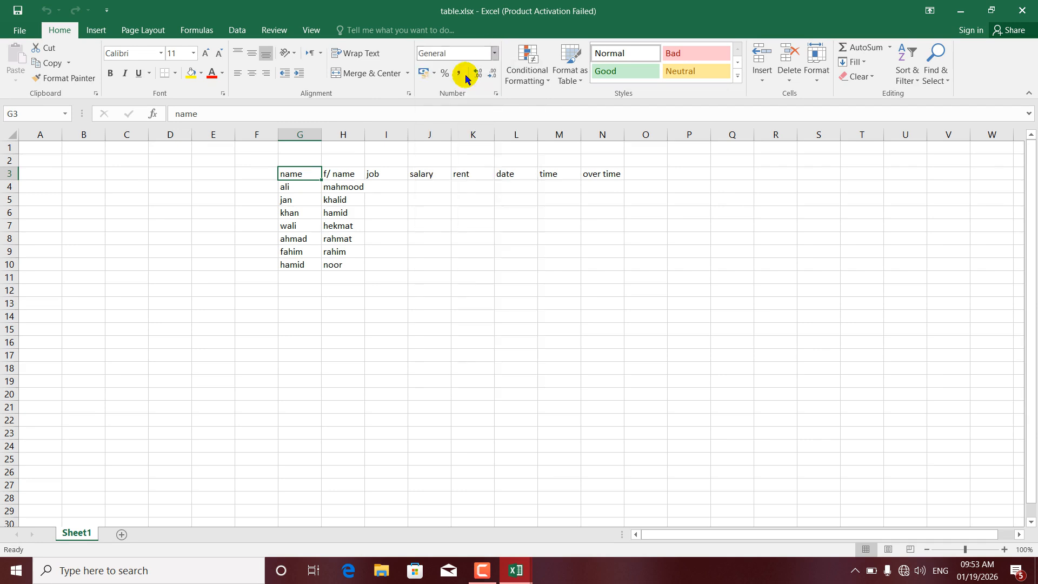
Step: Enter teacher in I4 under the job header and fill it down to I10
{"action": "left_click", "coordinate": [346, 187]}
{"action": "left_click", "coordinate": [380, 186]}
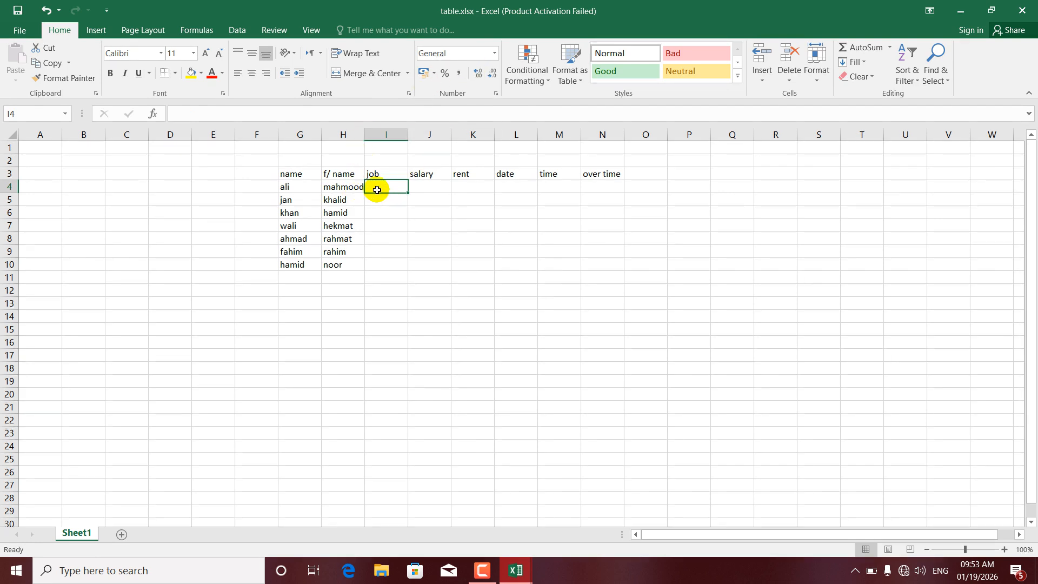
{"action": "type", "text": "teacher"}
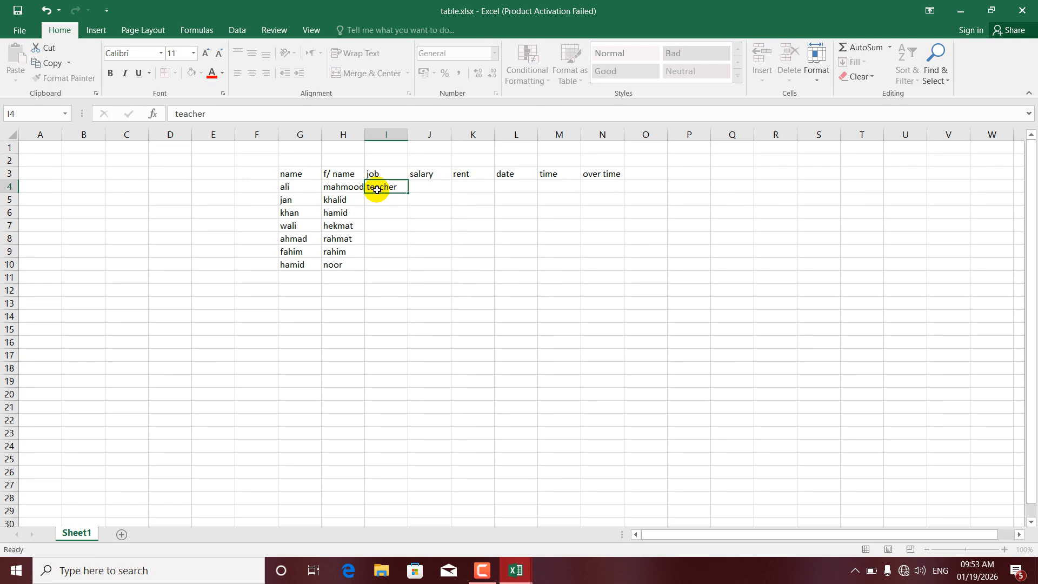
{"action": "key", "text": "Return"}
{"action": "left_click", "coordinate": [377, 189]}
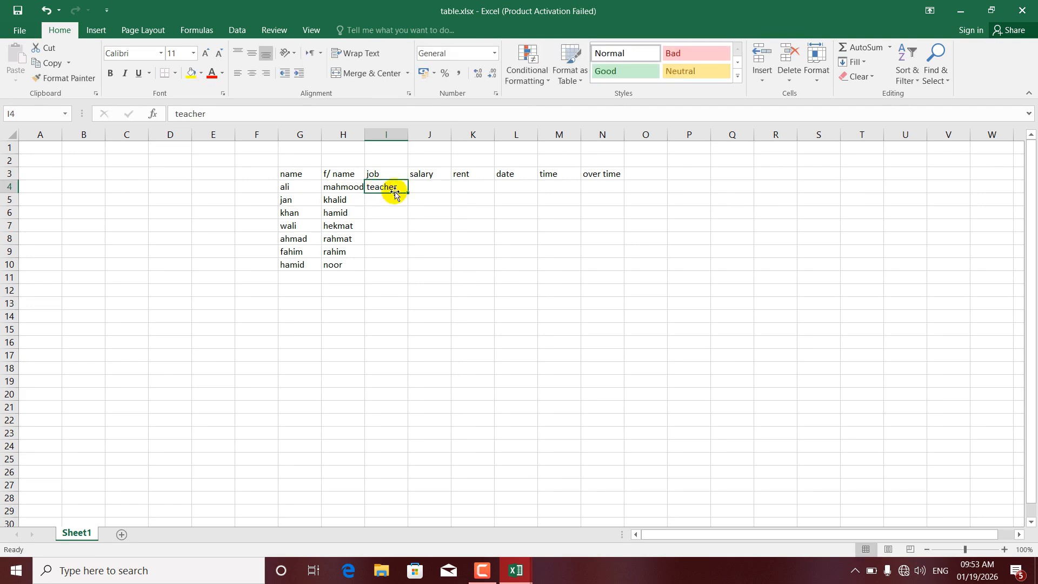
{"action": "left_click_drag", "start_coordinate": [407, 193], "coordinate": [404, 269]}
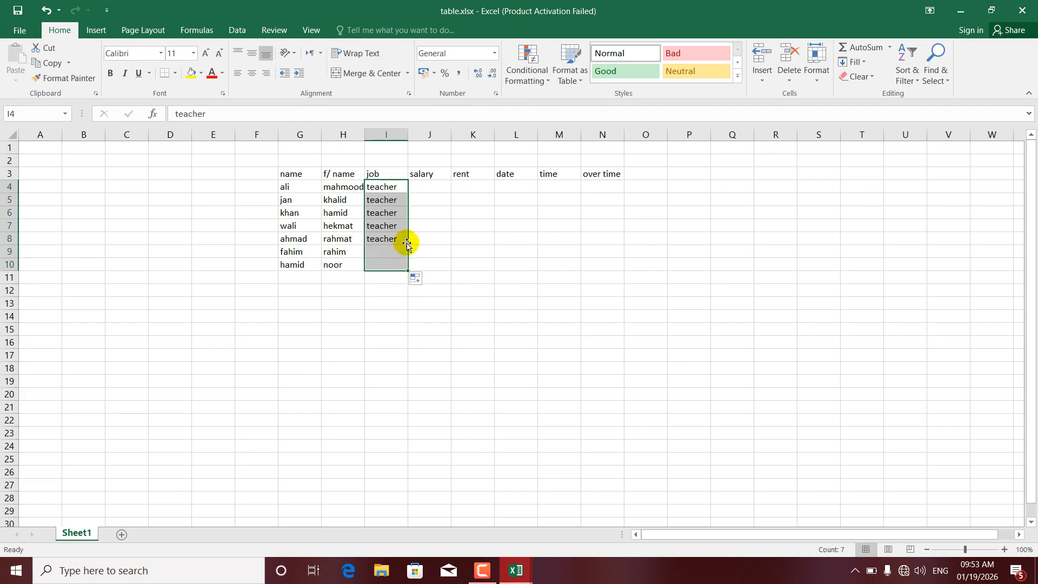
{"action": "left_click", "coordinate": [424, 186]}
{"action": "left_click", "coordinate": [388, 194]}
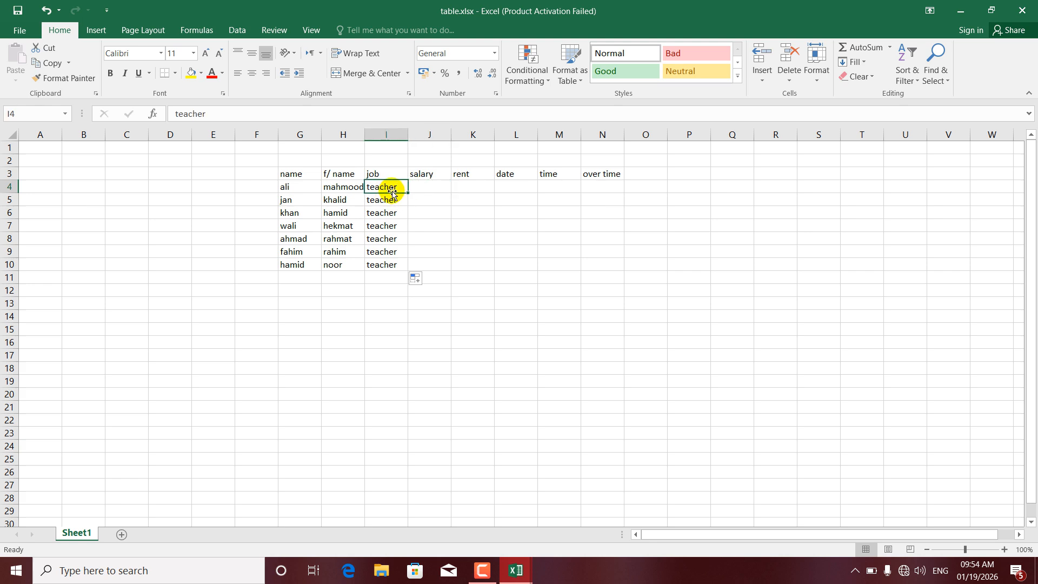
Step: Replace the job entry in I10 with 123
{"action": "left_click", "coordinate": [387, 265]}
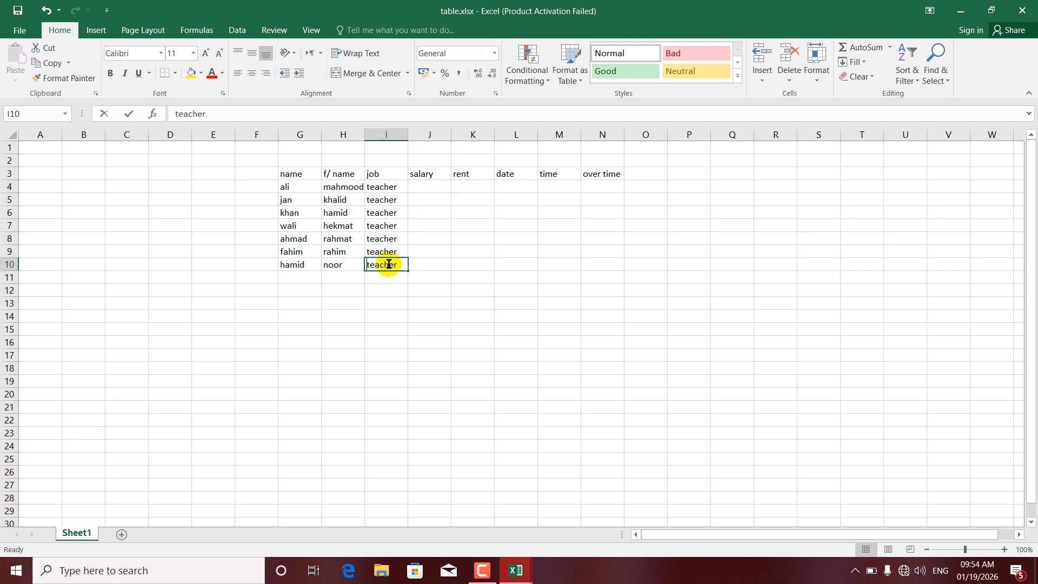
{"action": "type", "text": "123"}
{"action": "left_click", "coordinate": [412, 278]}
{"action": "left_click", "coordinate": [386, 265]}
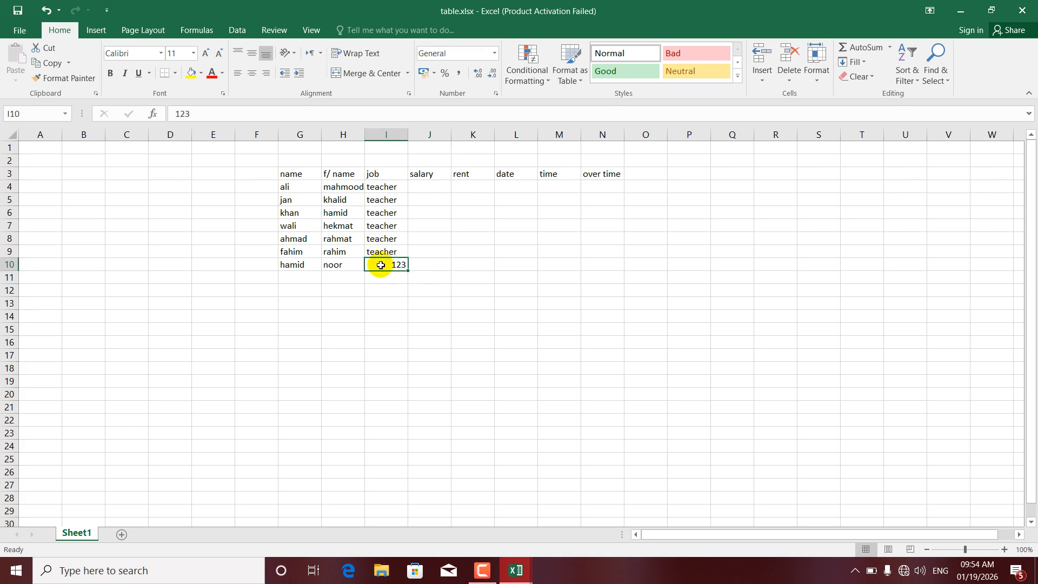
Step: Clear I10 and fill teacher into it from I9
{"action": "key", "text": "BackSpace"}
{"action": "left_click", "coordinate": [382, 250]}
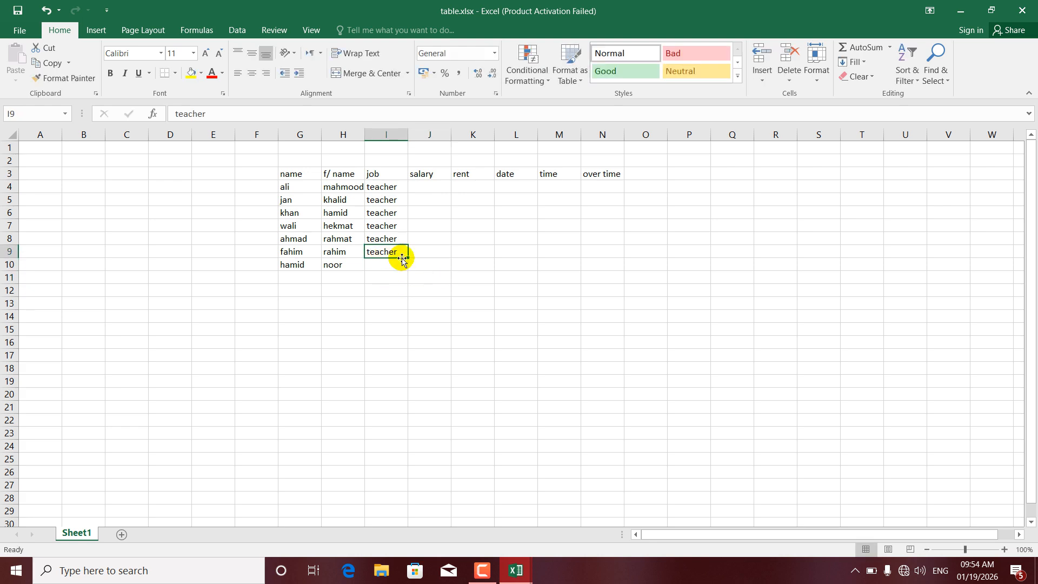
{"action": "left_click_drag", "start_coordinate": [407, 258], "coordinate": [408, 270]}
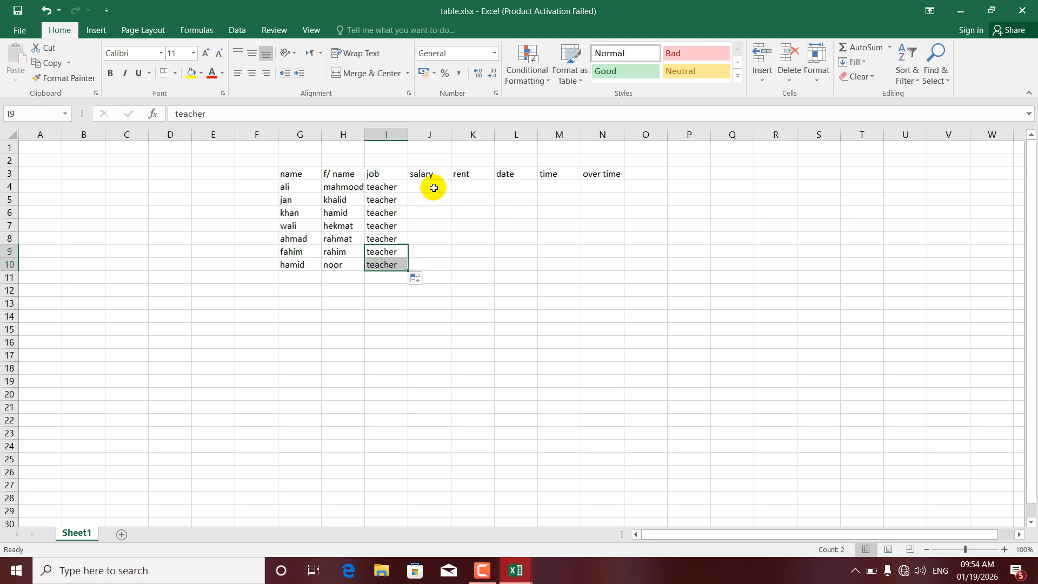
Step: Apply the Number format to the salary cells J4:J10
{"action": "left_click", "coordinate": [434, 187]}
{"action": "left_click", "coordinate": [494, 52]}
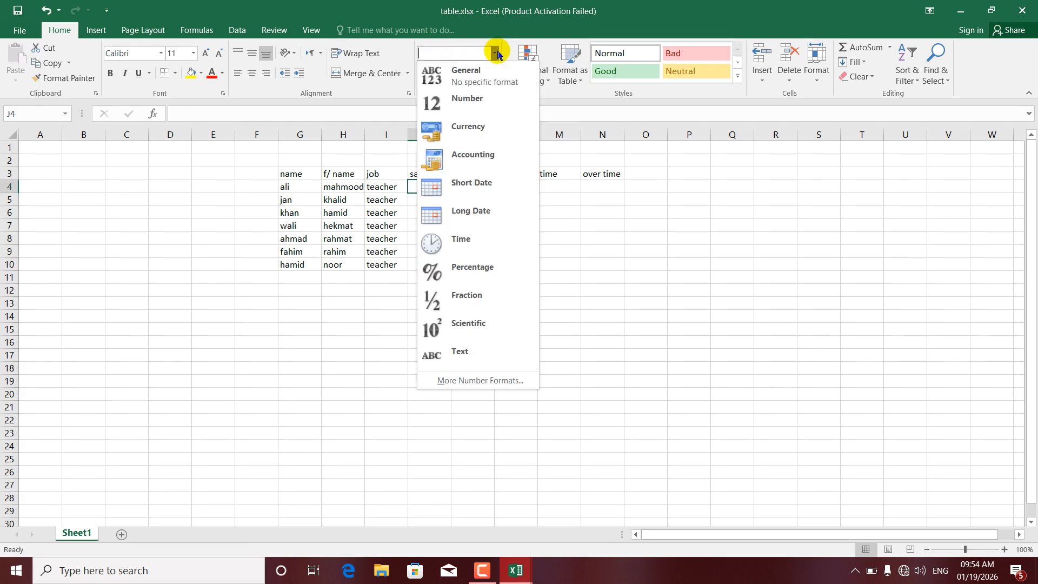
{"action": "left_click", "coordinate": [462, 105]}
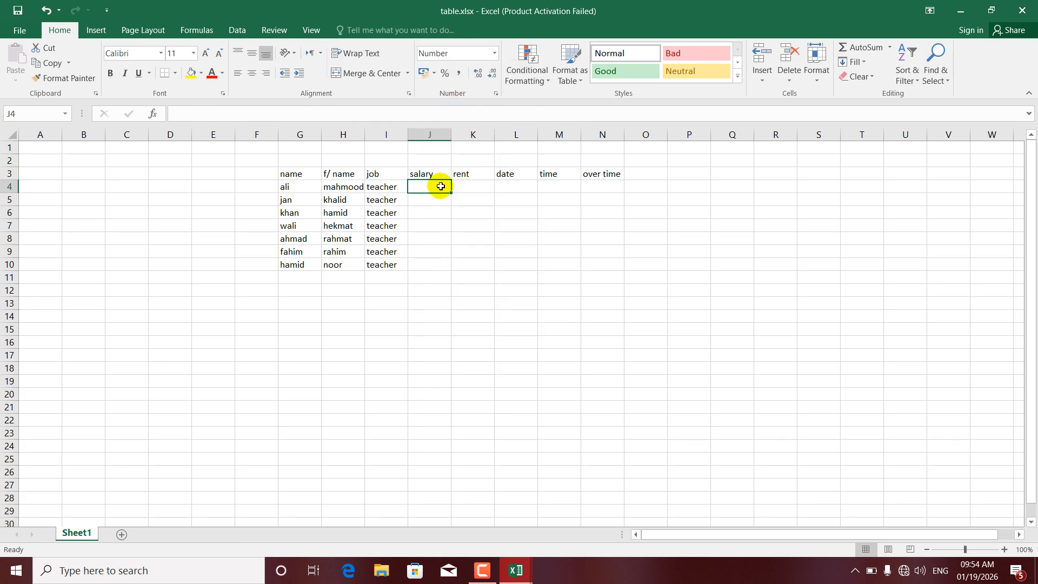
{"action": "left_click_drag", "start_coordinate": [433, 186], "coordinate": [432, 260]}
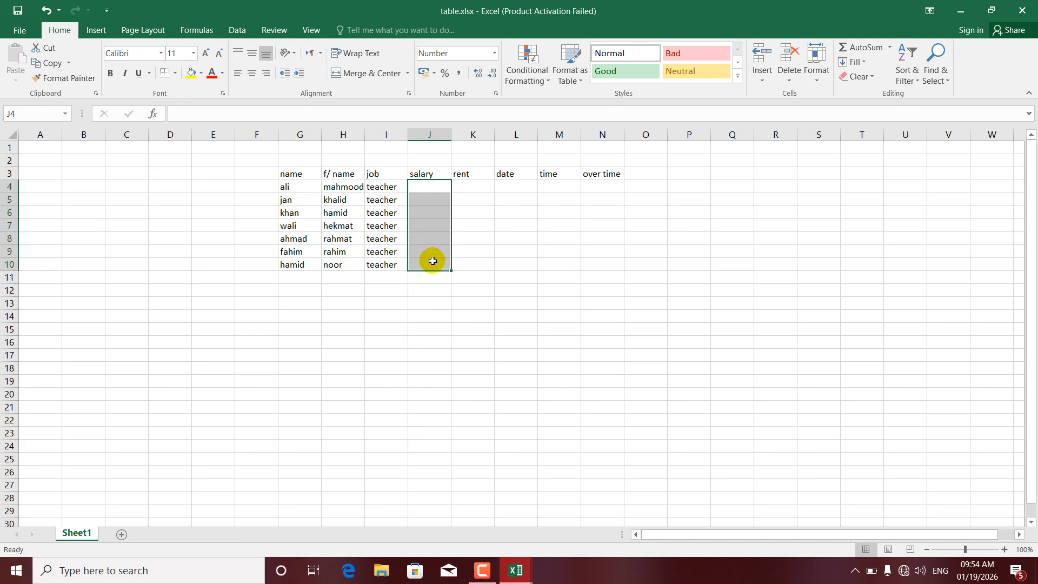
{"action": "left_click", "coordinate": [494, 53]}
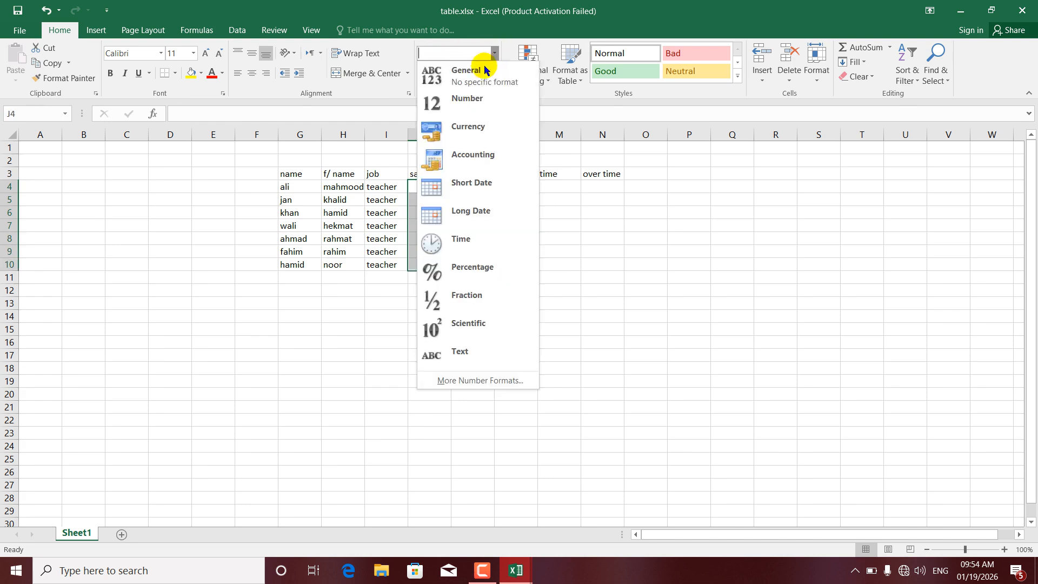
{"action": "left_click", "coordinate": [457, 102]}
Step: Enter 34 as the salary in each cell from J4 to J9
{"action": "left_click", "coordinate": [429, 187]}
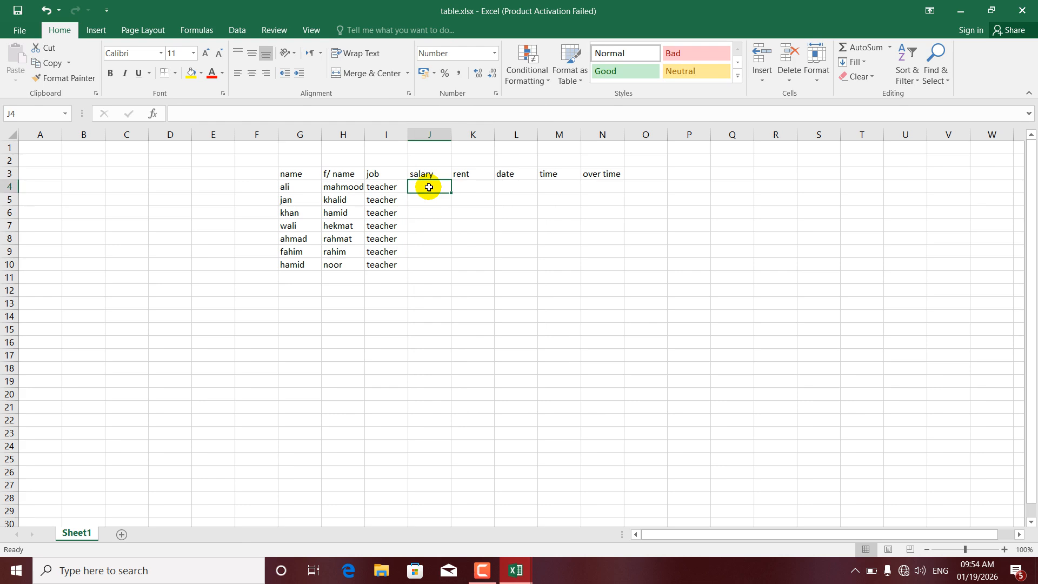
{"action": "type", "text": "34"}
{"action": "key", "text": "Return"}
{"action": "type", "text": "34"}
{"action": "key", "text": "Return"}
{"action": "type", "text": "34"}
{"action": "key", "text": "Return"}
{"action": "type", "text": "34"}
{"action": "key", "text": "Return"}
{"action": "key", "text": "Return"}
{"action": "type", "text": "34"}
{"action": "key", "text": "Return"}
{"action": "type", "text": "34"}
{"action": "key", "text": "Return"}
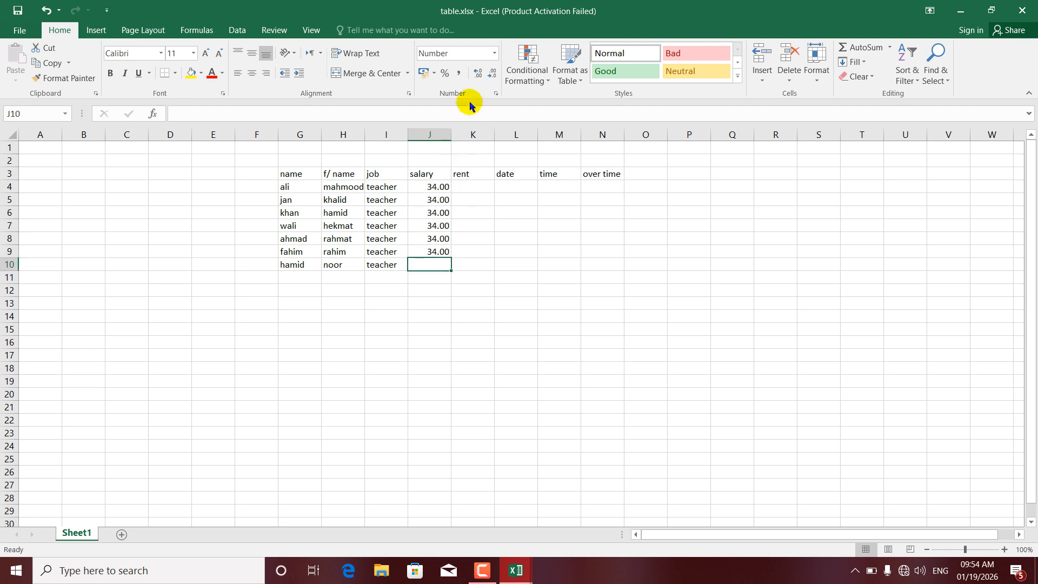
Step: Reduce the salaries in J4:J9 to no decimal places
{"action": "left_click_drag", "start_coordinate": [420, 186], "coordinate": [424, 252]}
{"action": "left_click", "coordinate": [492, 73]}
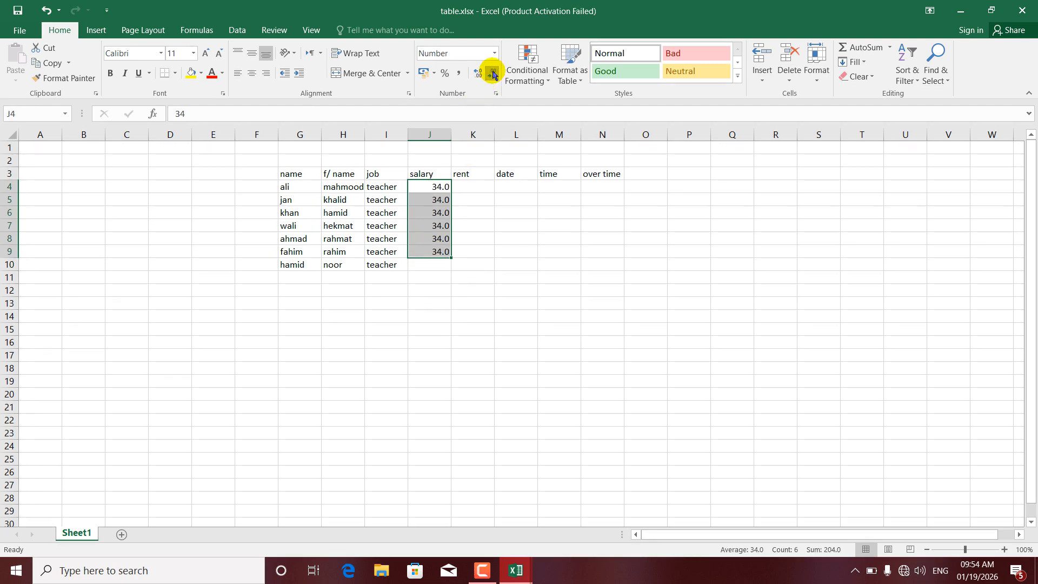
{"action": "left_click", "coordinate": [492, 74]}
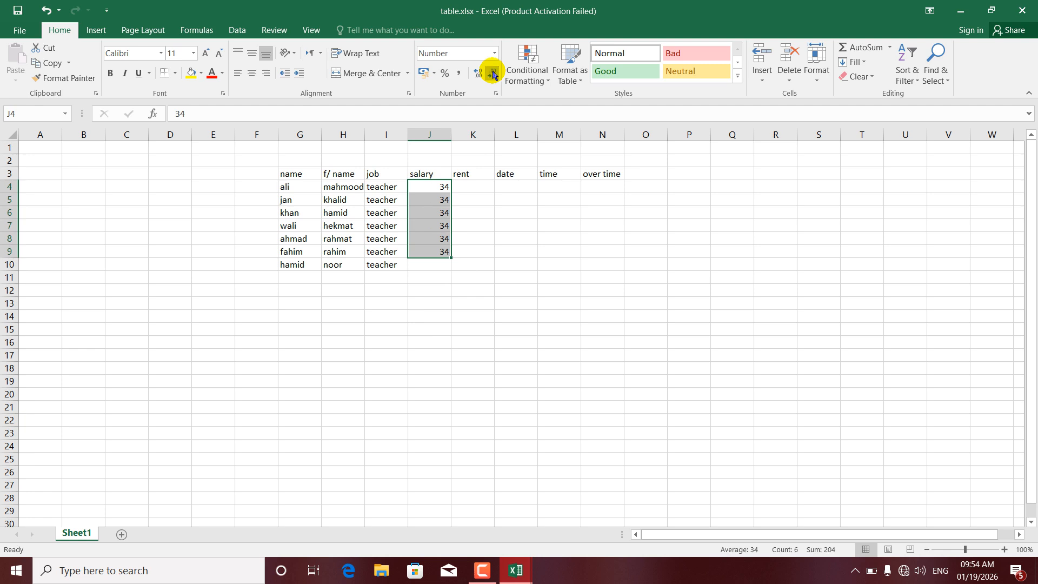
Step: Increase and decrease the decimal places of the salaries in J4:J9, ending at two decimals
{"action": "left_click", "coordinate": [478, 73]}
{"action": "left_click", "coordinate": [478, 73]}
{"action": "left_click", "coordinate": [478, 74]}
{"action": "left_click", "coordinate": [477, 74]}
{"action": "left_click", "coordinate": [492, 74]}
{"action": "left_click", "coordinate": [492, 74]}
{"action": "left_click", "coordinate": [492, 75]}
{"action": "left_click", "coordinate": [478, 74]}
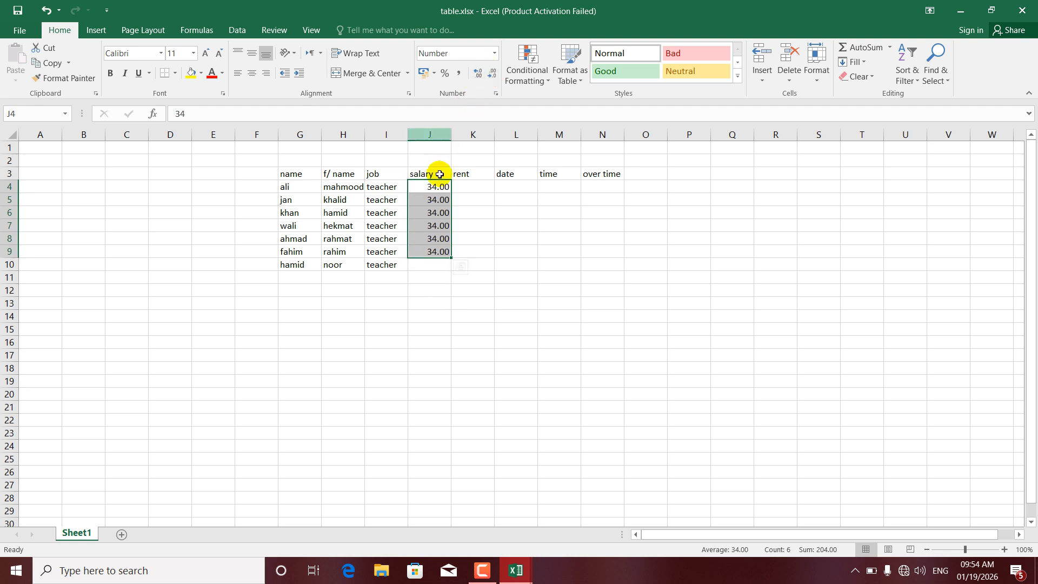
{"action": "left_click", "coordinate": [419, 188]}
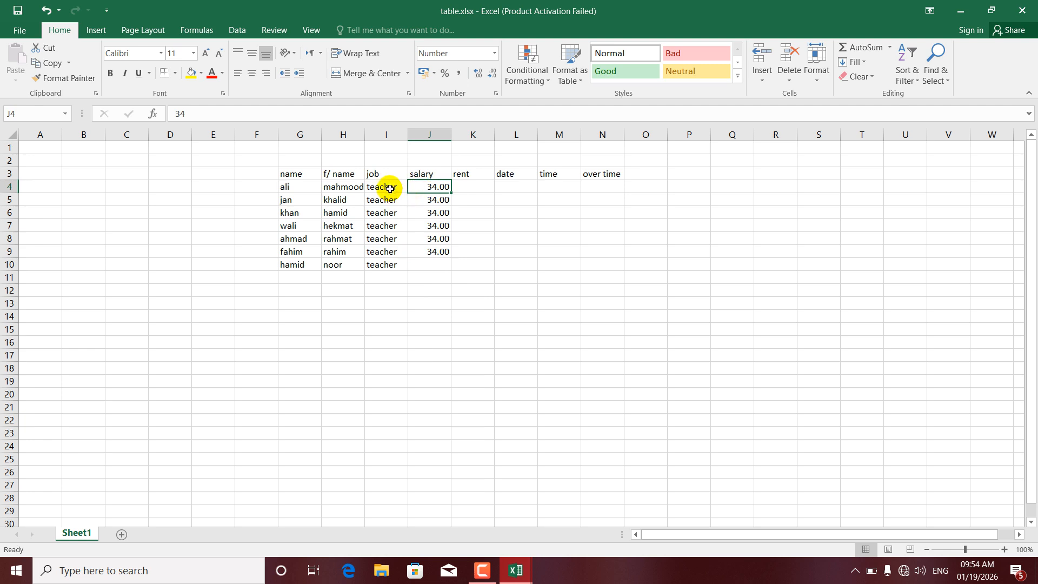
Step: Try entering the text dfklsjfk in the number-formatted salary cell J10 and clear it again
{"action": "left_click", "coordinate": [428, 264]}
{"action": "type", "text": "dfklsjfk"}
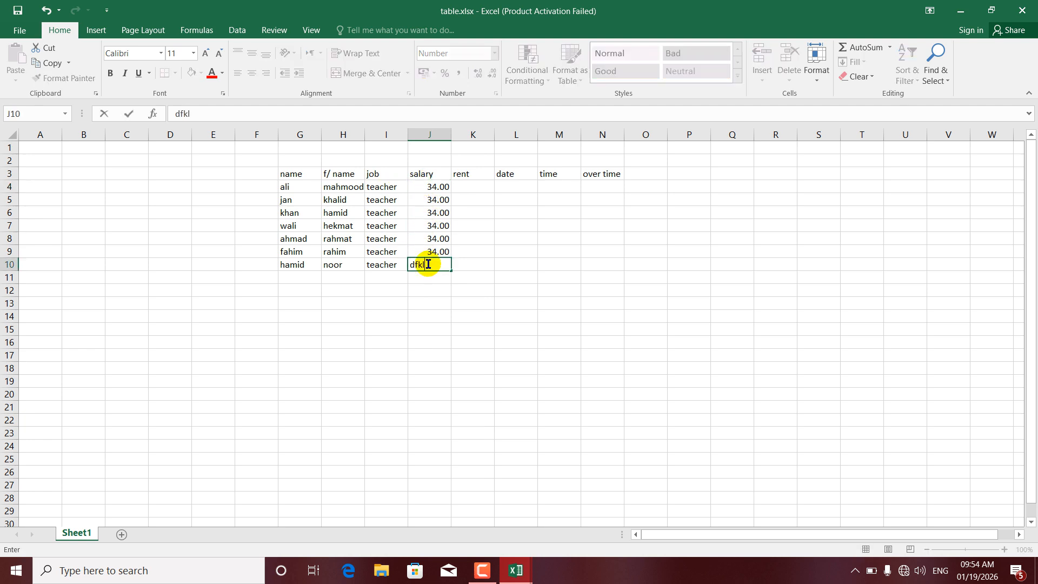
{"action": "key", "text": "Return"}
{"action": "left_click", "coordinate": [428, 263]}
{"action": "key", "text": "Delete"}
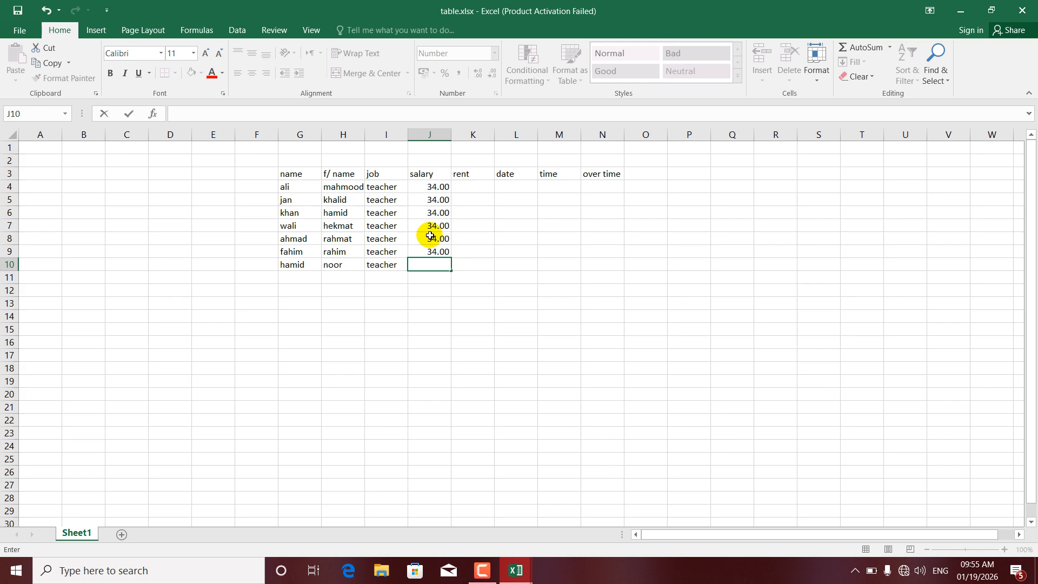
{"action": "left_click", "coordinate": [425, 236]}
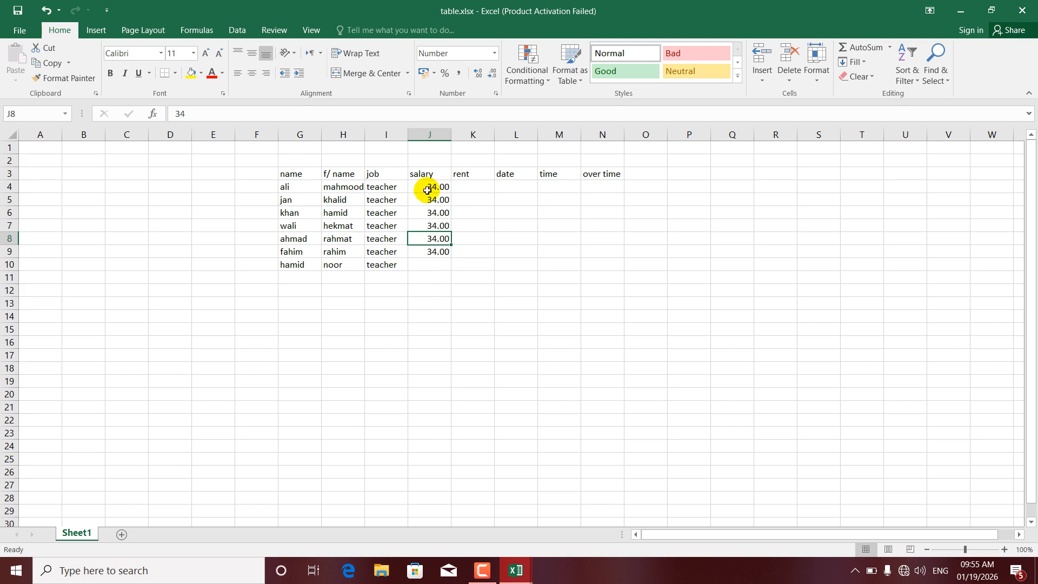
Step: Apply the Currency format to the salary cells J4:J10
{"action": "left_click_drag", "start_coordinate": [430, 188], "coordinate": [433, 263]}
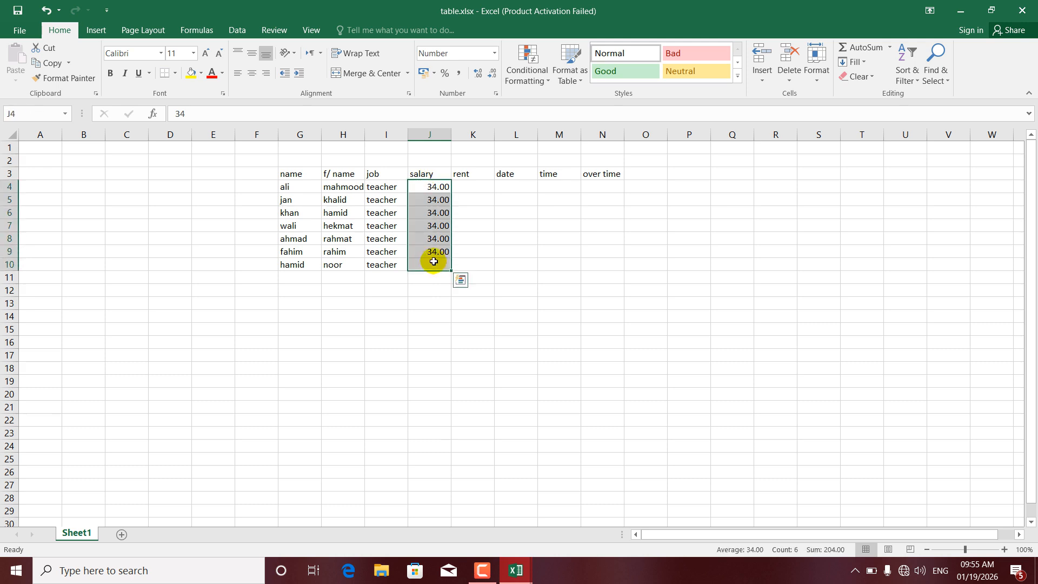
{"action": "left_click", "coordinate": [494, 53]}
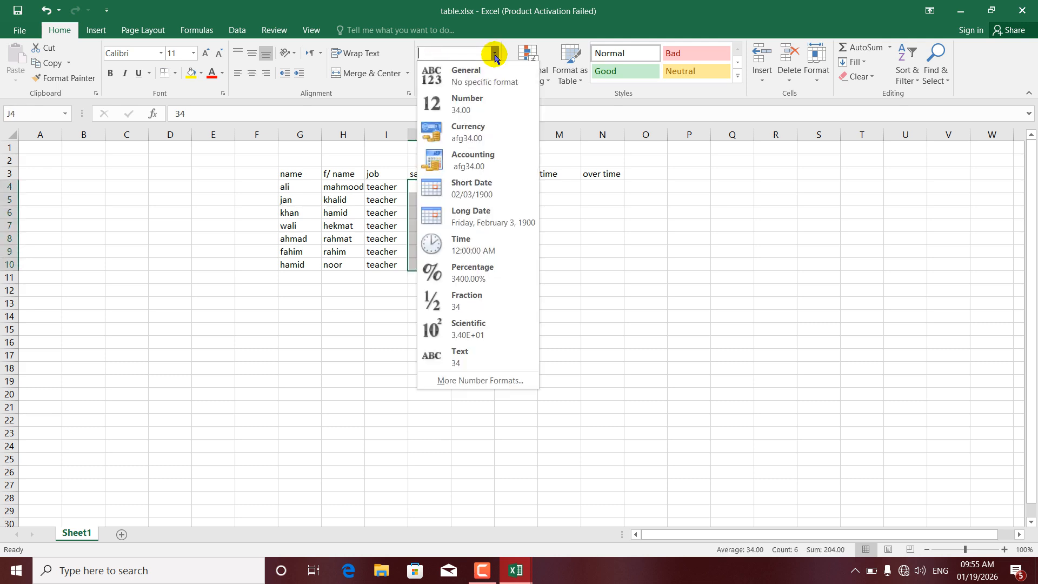
{"action": "left_click", "coordinate": [453, 135]}
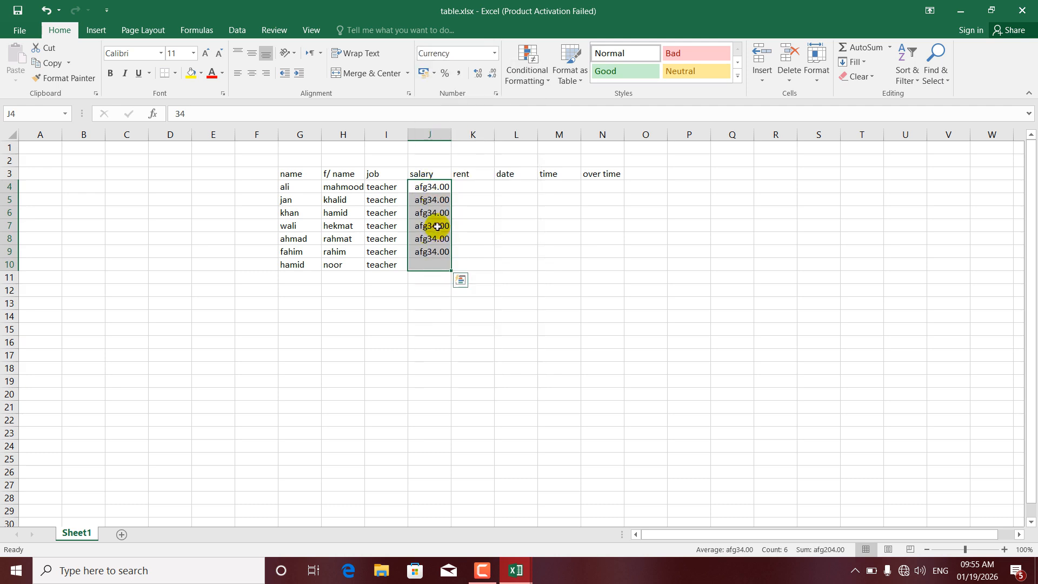
Step: Enter 65 as the salary in J10, the last row of the table
{"action": "left_click", "coordinate": [430, 265]}
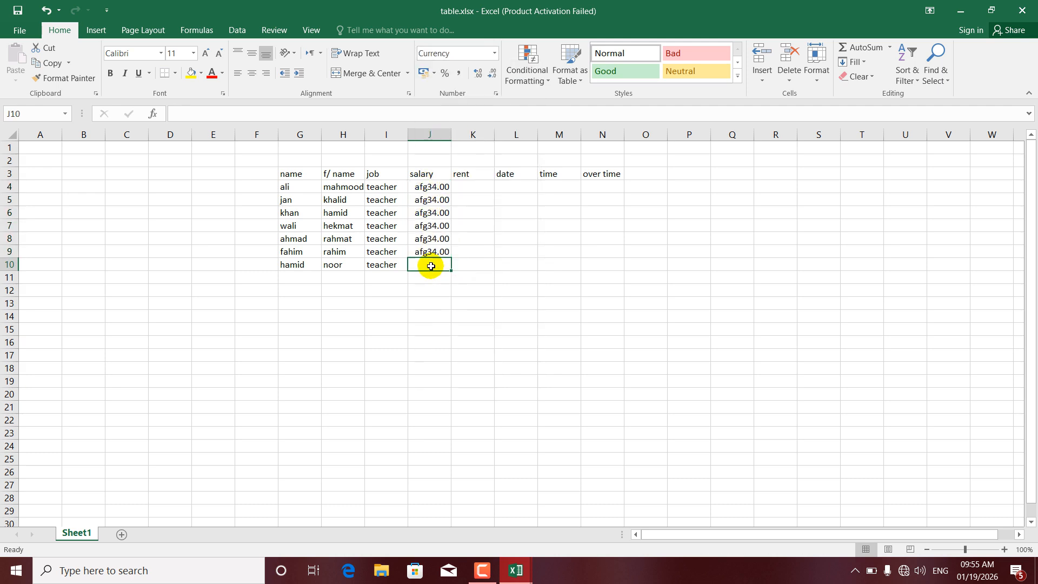
{"action": "left_click", "coordinate": [435, 252]}
{"action": "left_click", "coordinate": [433, 265]}
{"action": "type", "text": "65"}
{"action": "key", "text": "Return"}
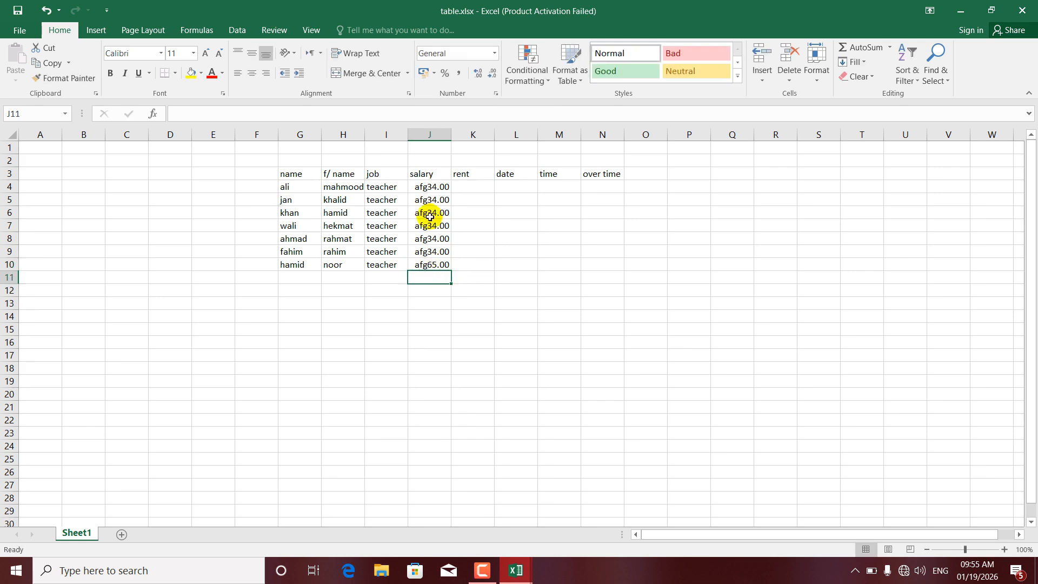
Step: Apply the $ English (United States) accounting format to the salary cells J4:J10 and clear their values
{"action": "left_click_drag", "start_coordinate": [428, 187], "coordinate": [430, 265]}
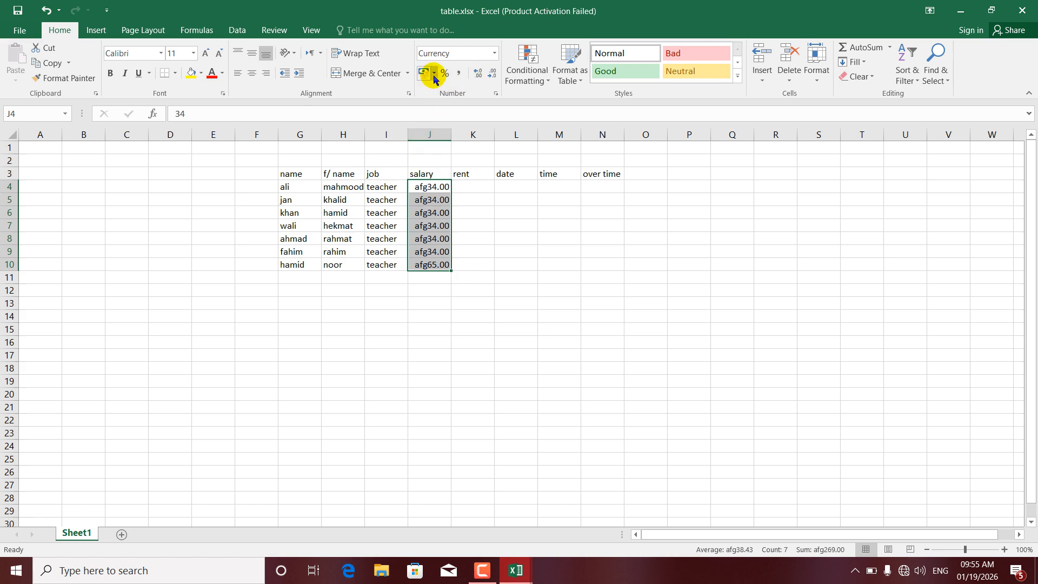
{"action": "left_click", "coordinate": [434, 76]}
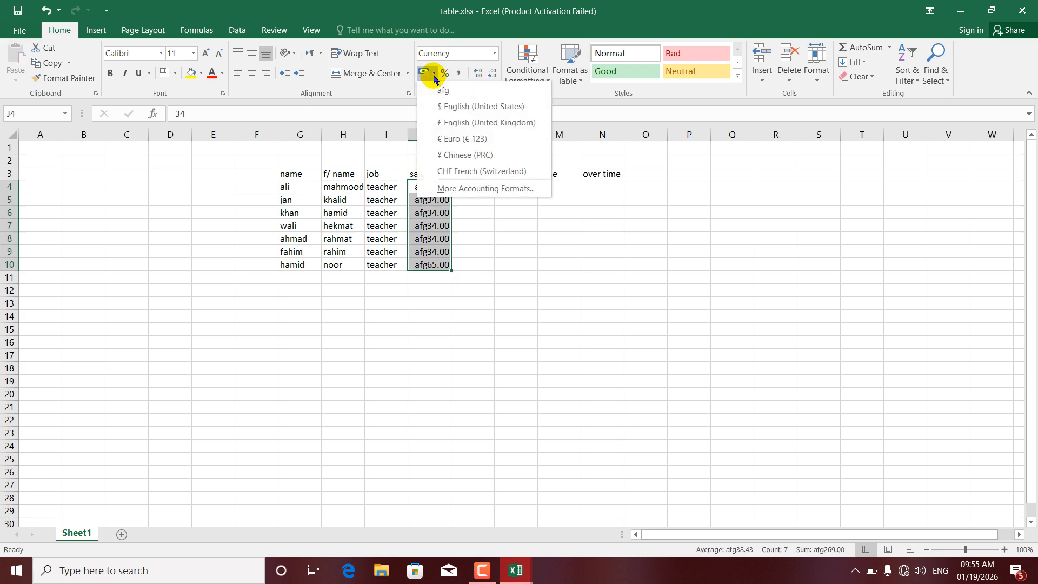
{"action": "left_click", "coordinate": [449, 105]}
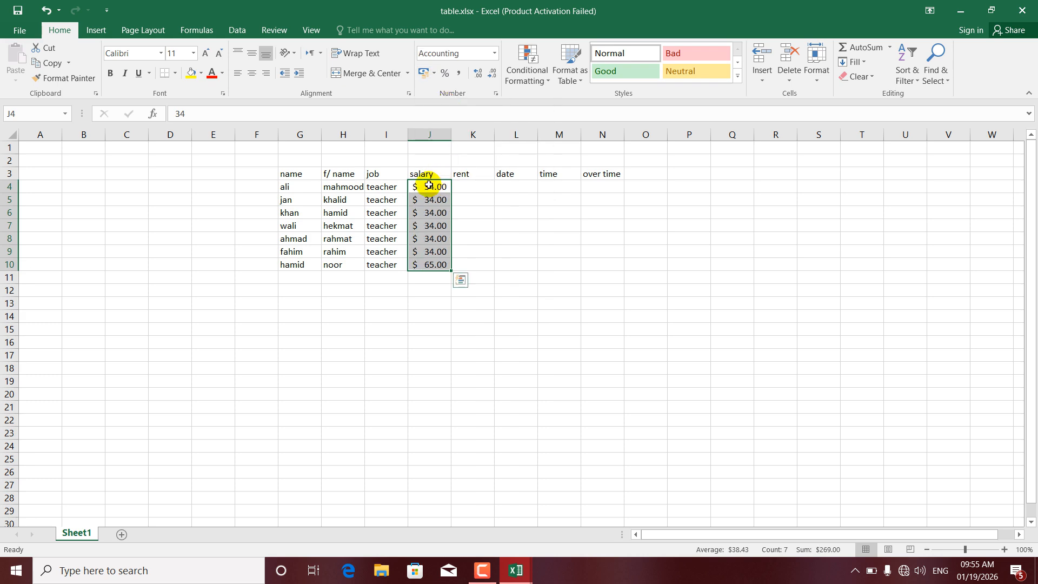
{"action": "key", "text": "Delete"}
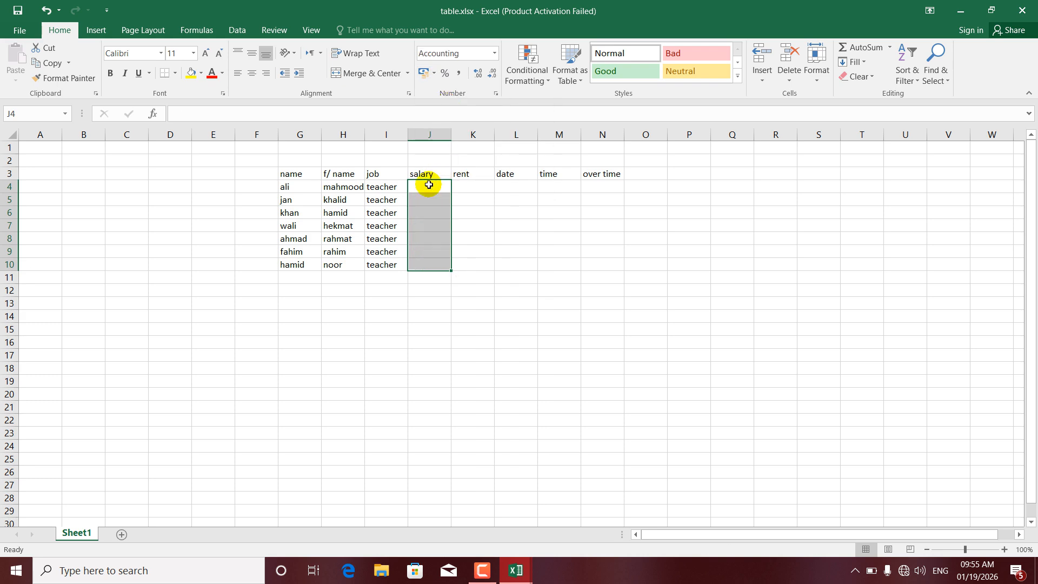
Step: Enter 1000 as the salary in J4 and 2000 in J5
{"action": "left_click", "coordinate": [429, 185]}
{"action": "type", "text": "1,"}
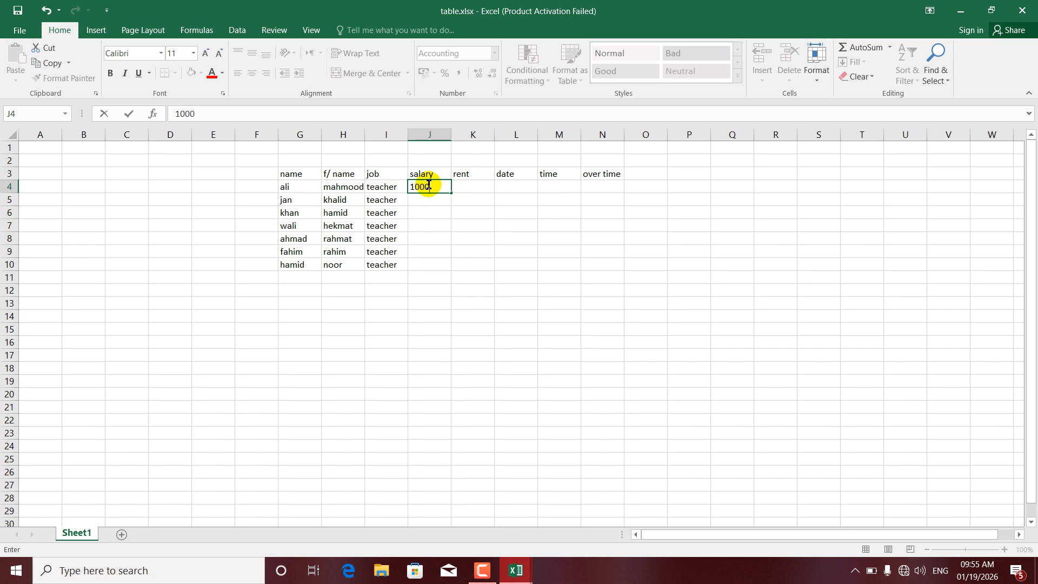
{"action": "type", "text": "000"}
{"action": "key", "text": "Return"}
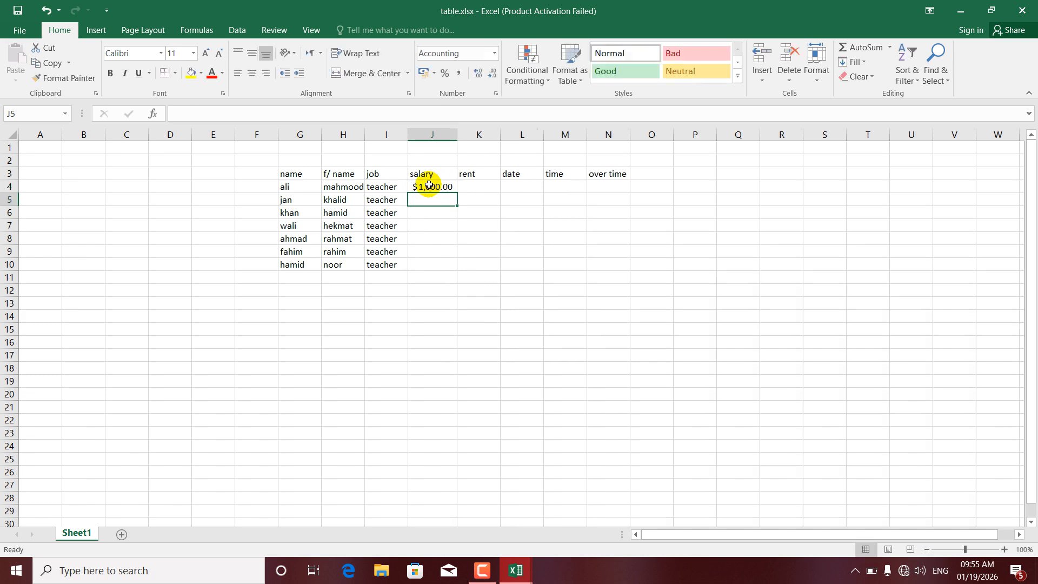
{"action": "type", "text": "2,0"}
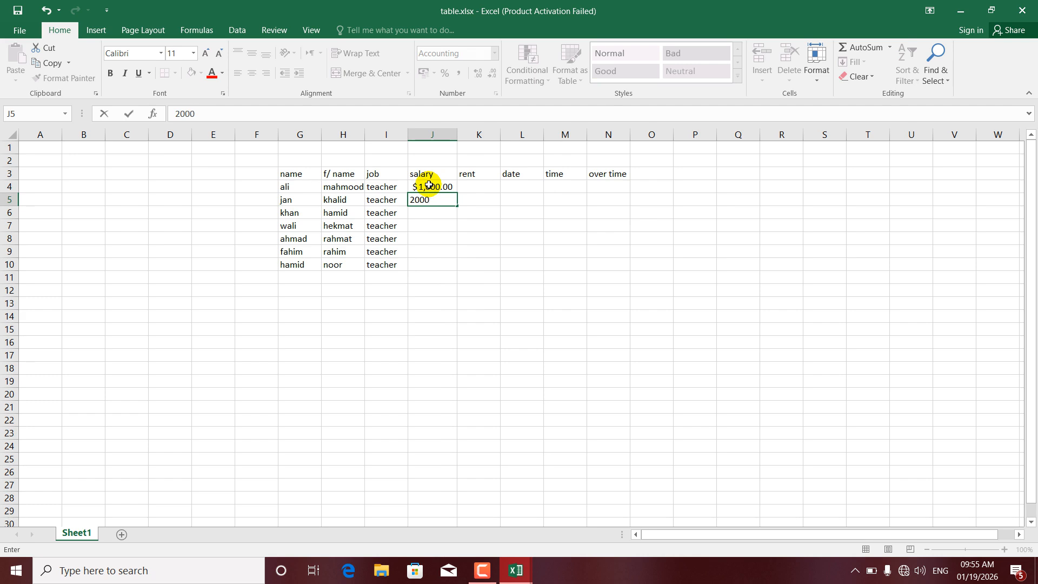
{"action": "type", "text": "00"}
{"action": "key", "text": "Return"}
Step: Extend the salary series from J4:J5 down to J10 in steps of 1000
{"action": "left_click", "coordinate": [419, 188]}
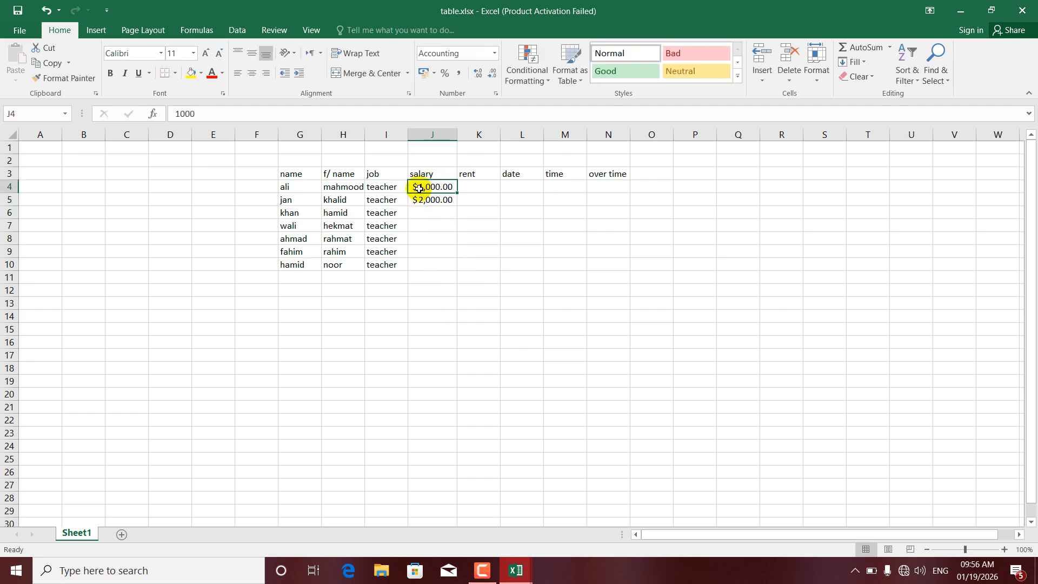
{"action": "left_click", "coordinate": [442, 199]}
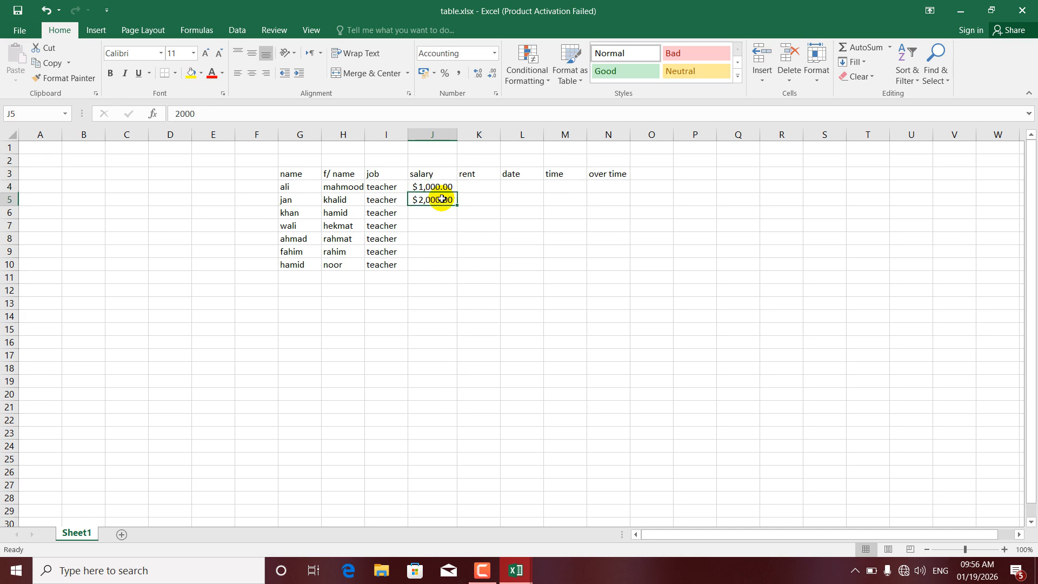
{"action": "left_click_drag", "start_coordinate": [430, 185], "coordinate": [455, 265]}
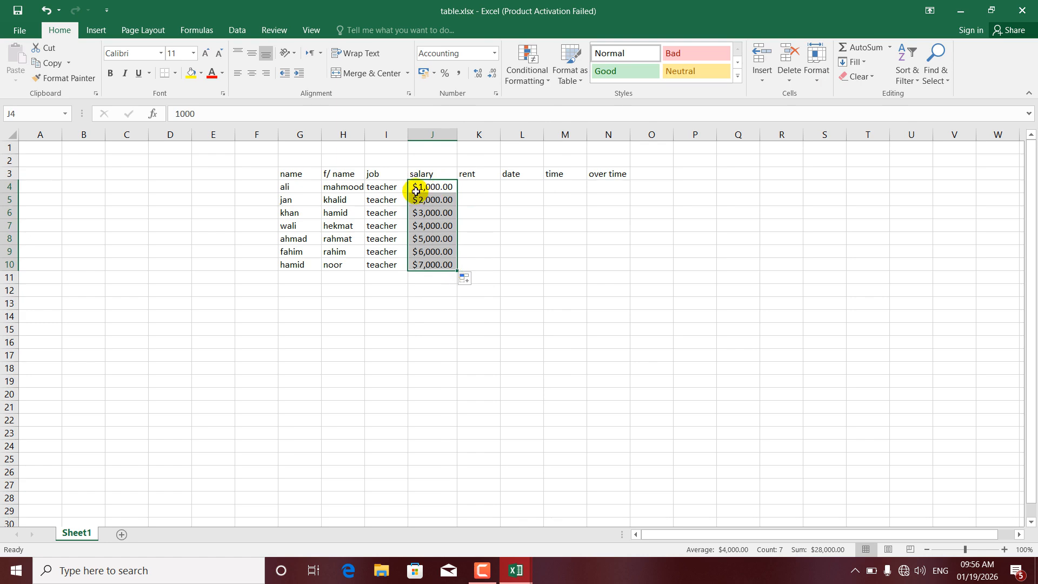
Step: Switch the salaries in J4:J10 between the Accounting and Currency number formats, ending on Accounting
{"action": "left_click", "coordinate": [495, 53]}
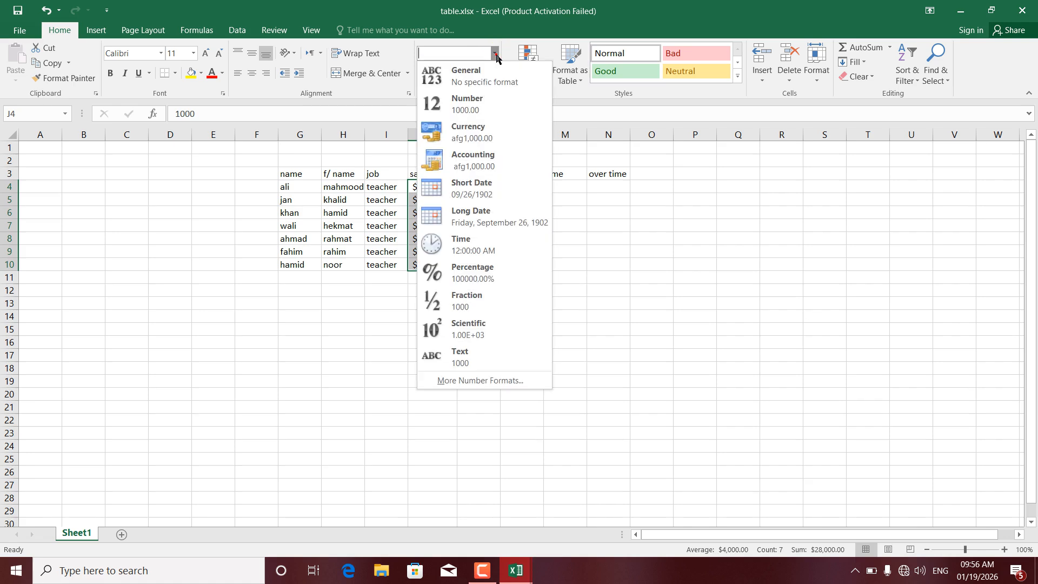
{"action": "left_click", "coordinate": [450, 161]}
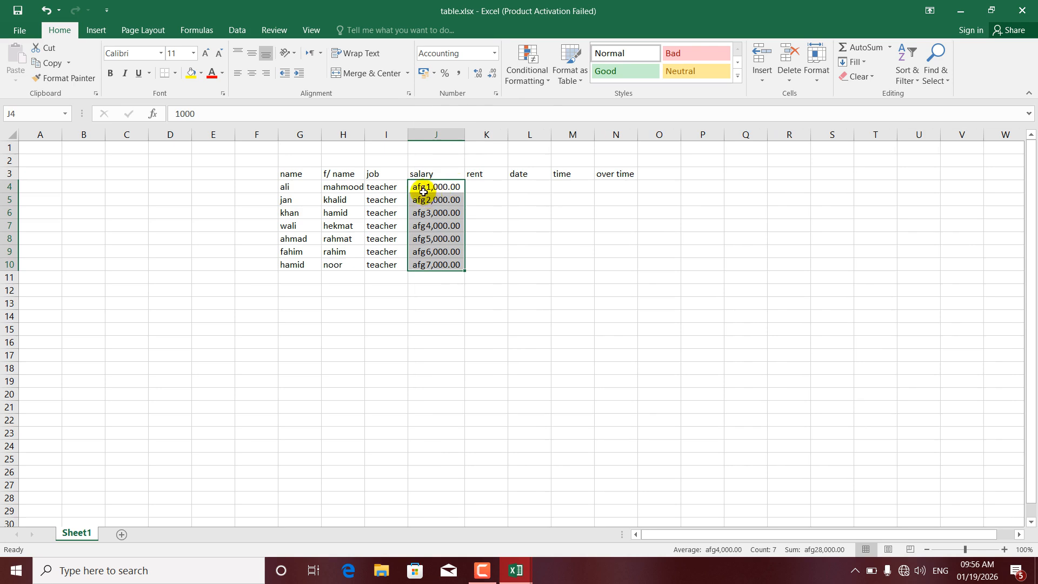
{"action": "left_click", "coordinate": [495, 56]}
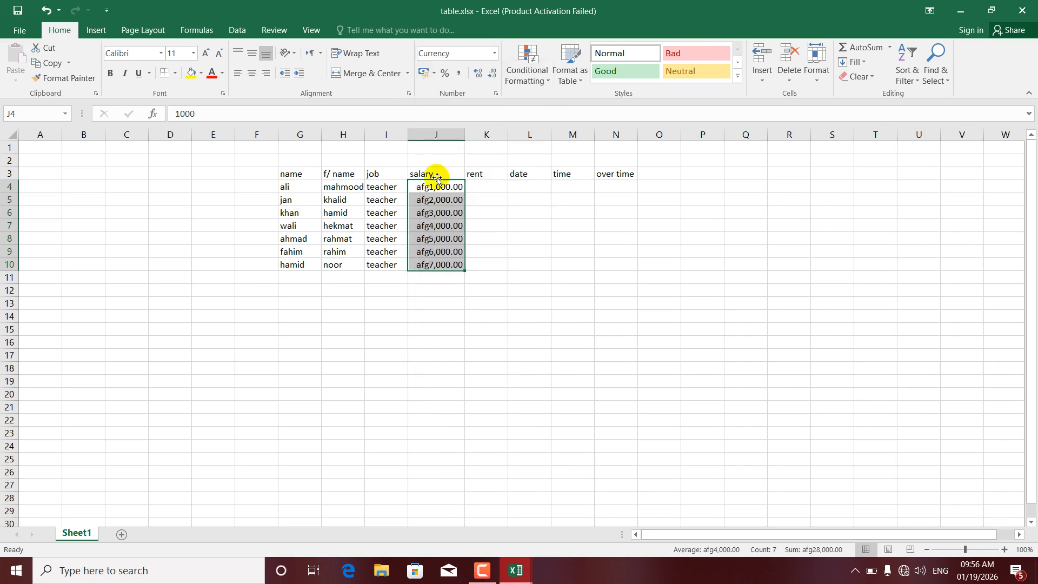
{"action": "left_click", "coordinate": [492, 54]}
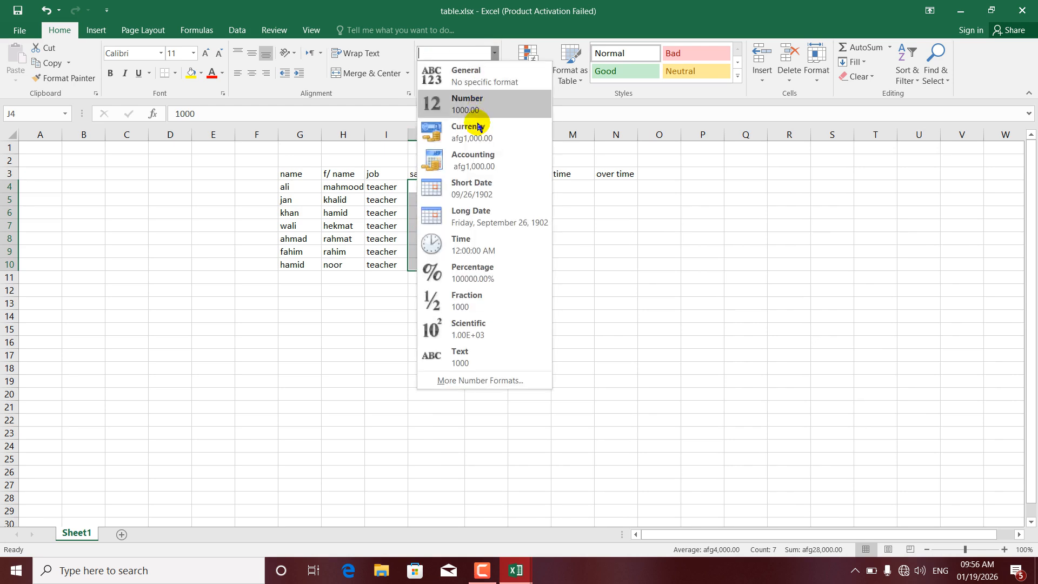
{"action": "left_click", "coordinate": [467, 158]}
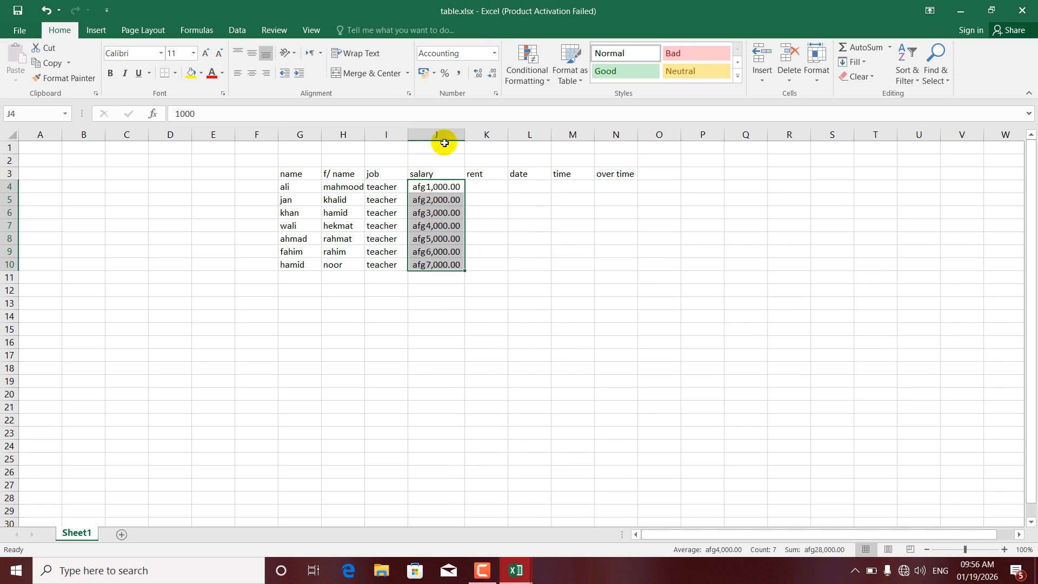
Step: Apply the $ English (United States) accounting format to the salaries in J4:J10 and select J4 alone
{"action": "left_click", "coordinate": [434, 76]}
{"action": "left_click", "coordinate": [435, 105]}
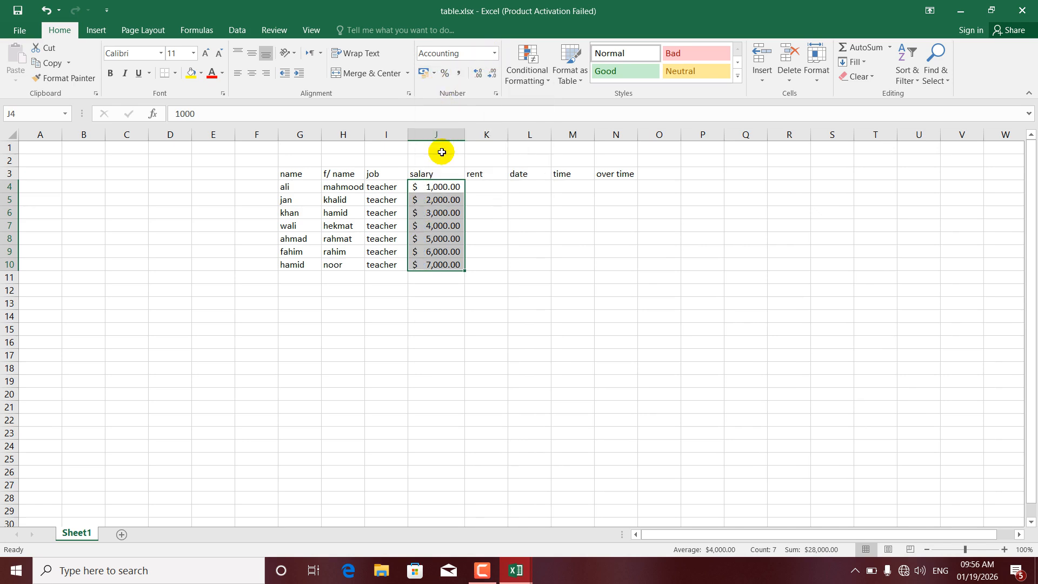
{"action": "left_click", "coordinate": [416, 187]}
{"action": "left_click", "coordinate": [417, 199]}
{"action": "left_click", "coordinate": [417, 187]}
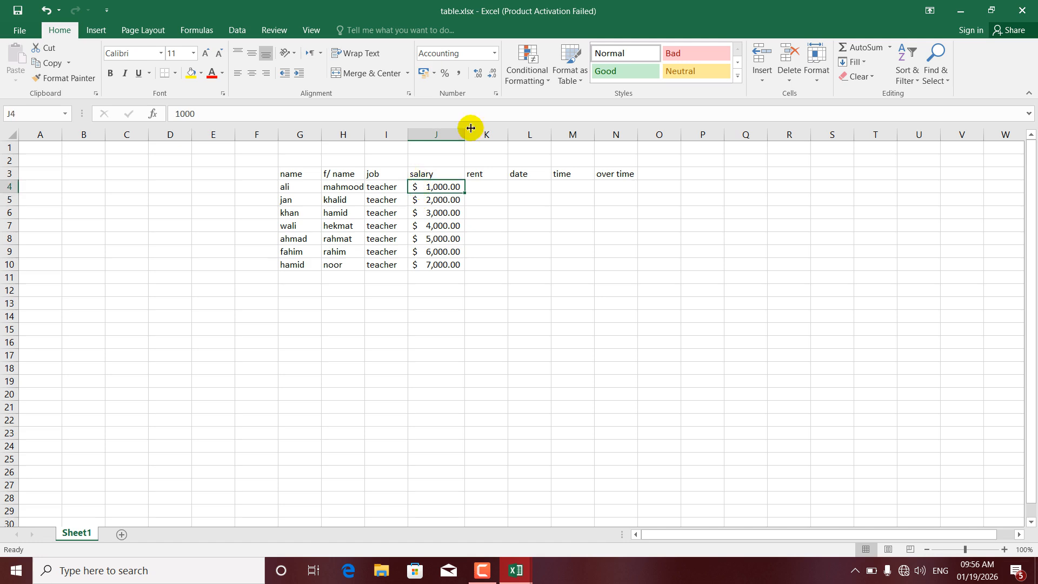
Step: Set the salary in J4 to the Currency format and return it to the $ English (United States) accounting format
{"action": "left_click", "coordinate": [494, 53]}
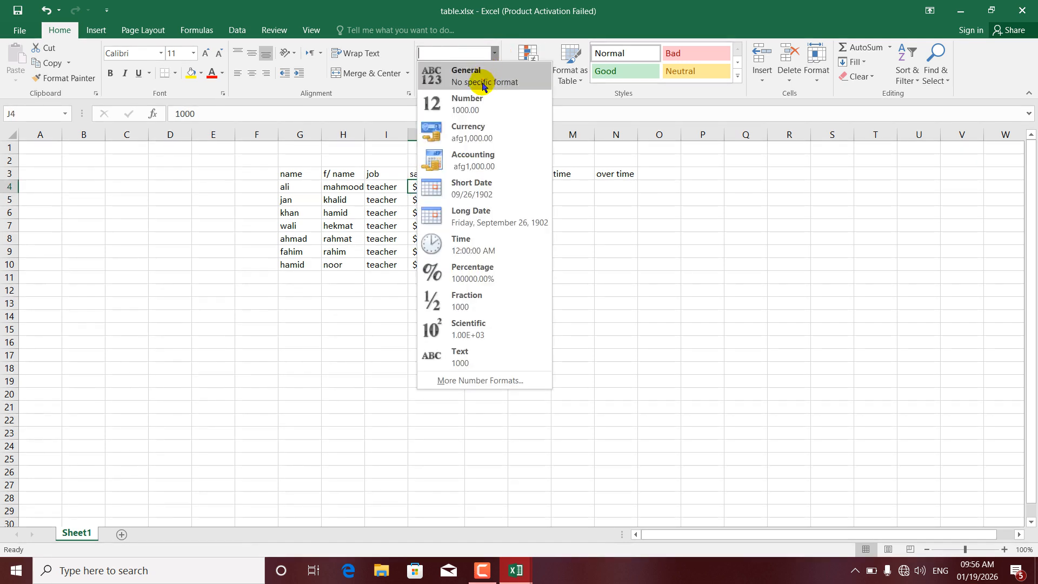
{"action": "left_click", "coordinate": [471, 131]}
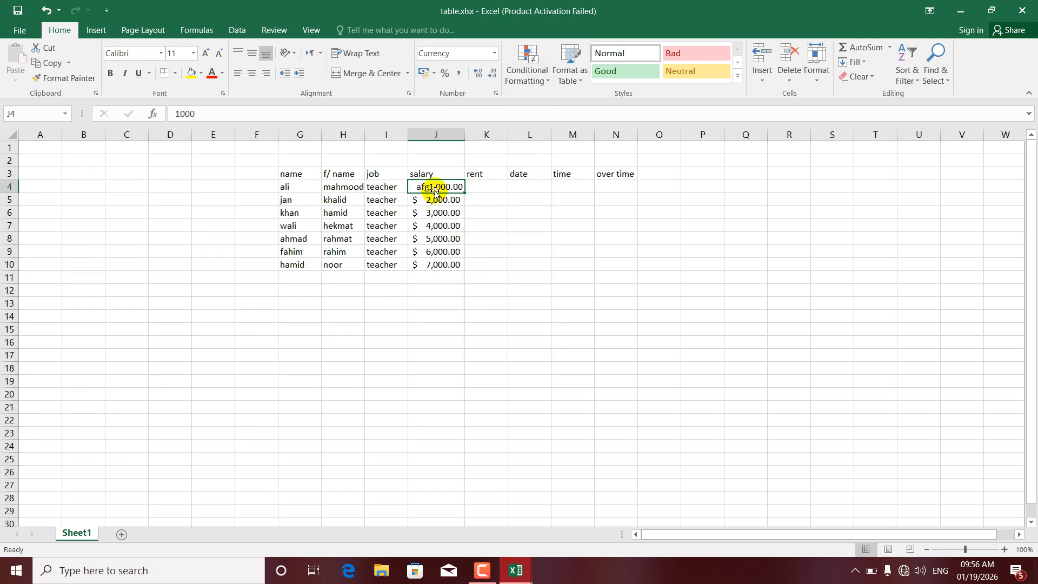
{"action": "left_click", "coordinate": [434, 73]}
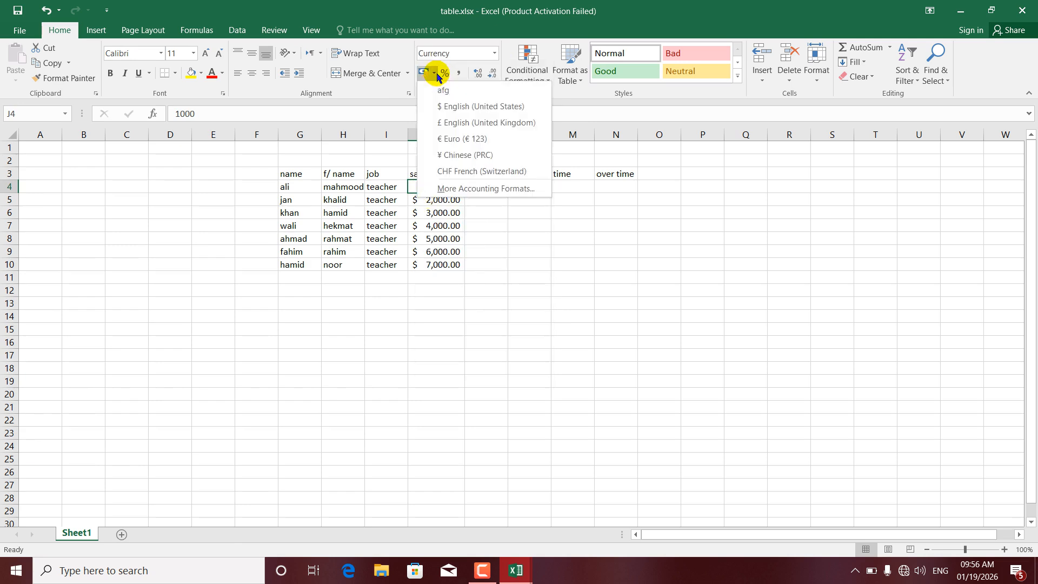
{"action": "left_click", "coordinate": [437, 107]}
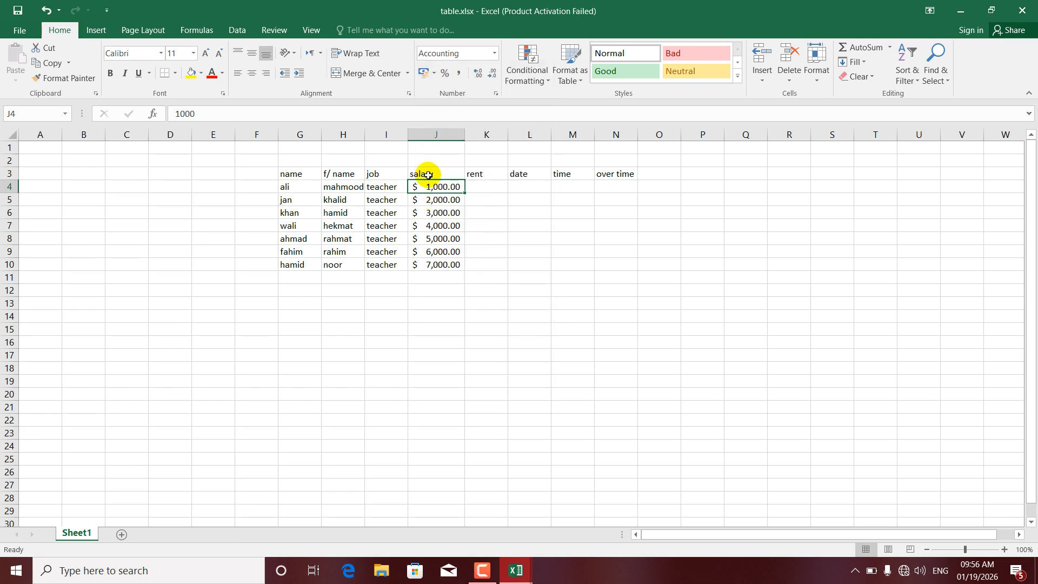
Step: Compare the Currency and Accounting formats on the salary in J4, ending on Accounting with the afg symbol
{"action": "left_click", "coordinate": [493, 52]}
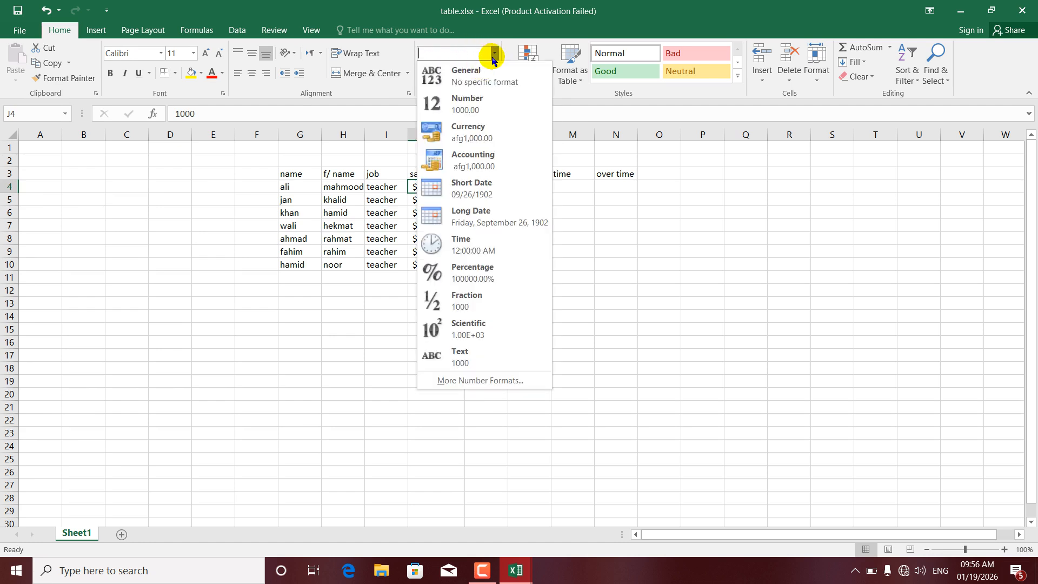
{"action": "left_click", "coordinate": [464, 129]}
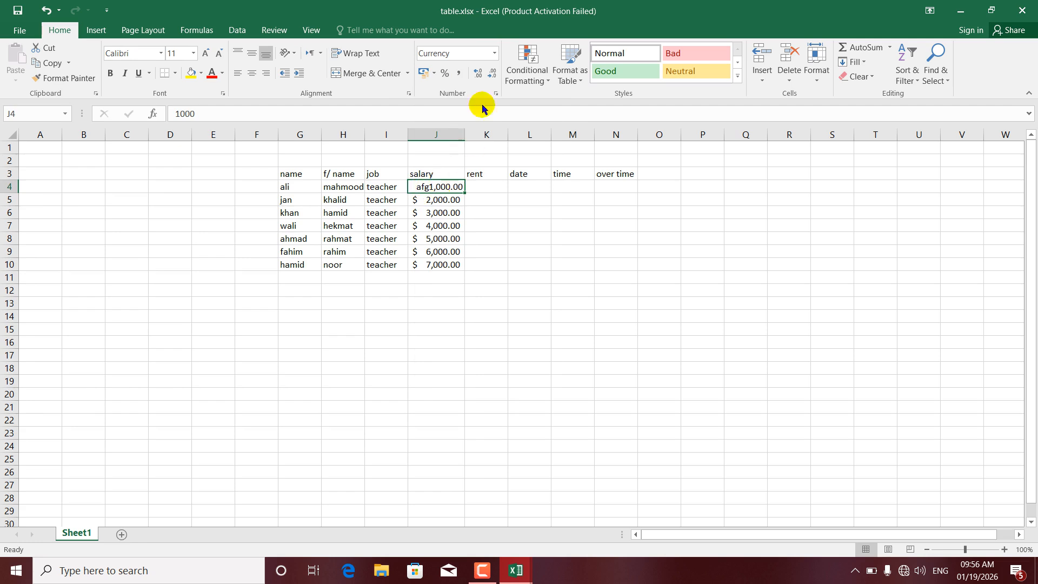
{"action": "left_click", "coordinate": [494, 53]}
{"action": "left_click", "coordinate": [465, 156]}
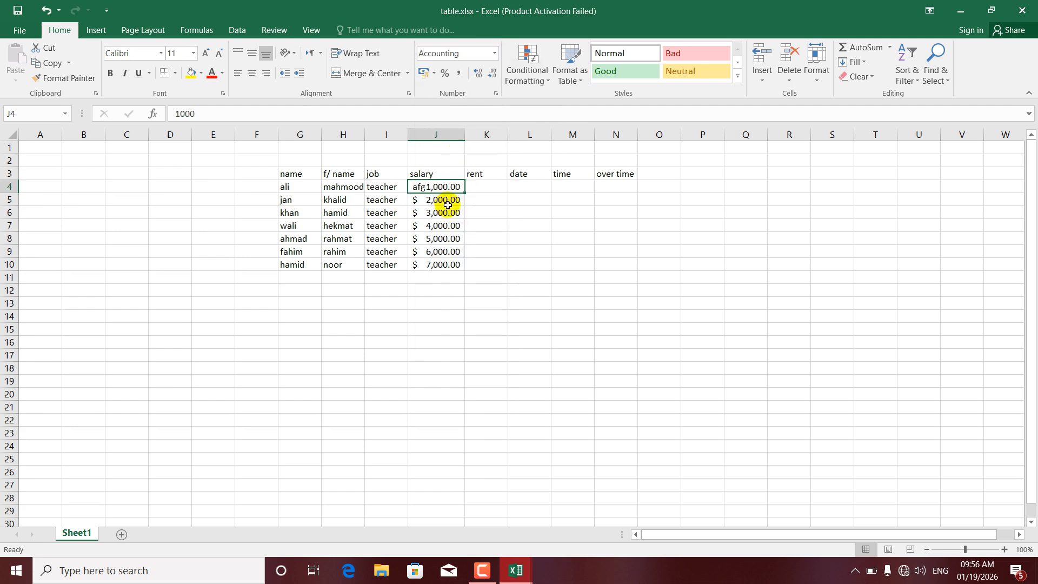
Step: Apply the Currency format to the empty rent cell K4
{"action": "left_click", "coordinate": [477, 186]}
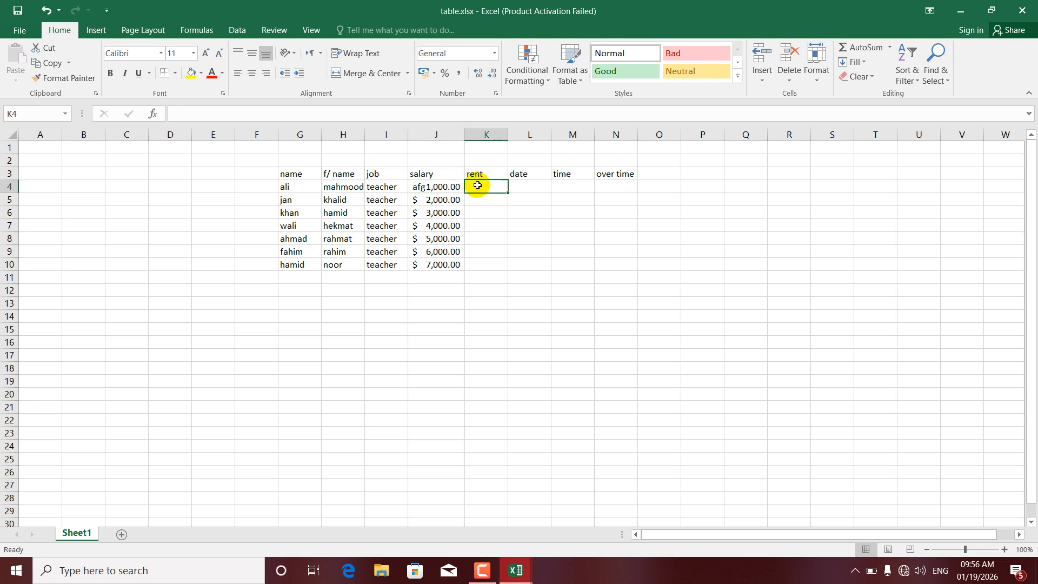
{"action": "left_click", "coordinate": [494, 53]}
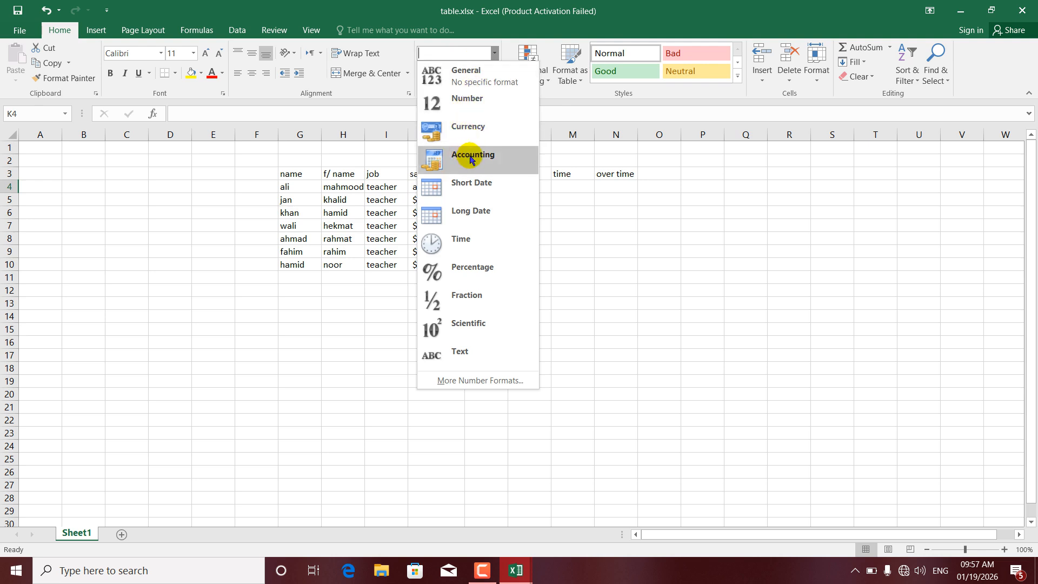
{"action": "left_click", "coordinate": [469, 132]}
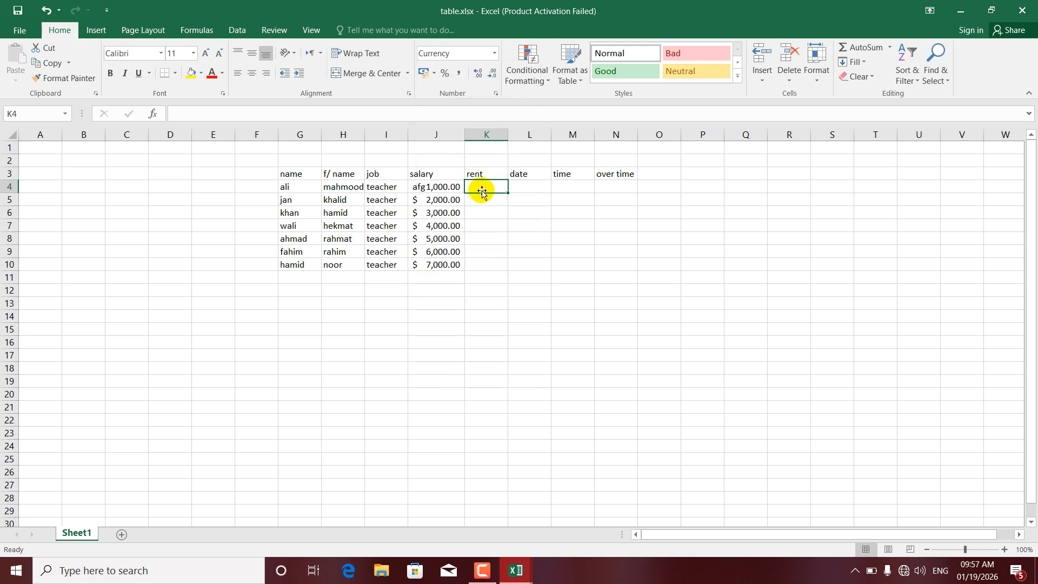
Step: Apply the Accounting format to the rent cells K4:K10
{"action": "left_click_drag", "start_coordinate": [481, 192], "coordinate": [481, 265]}
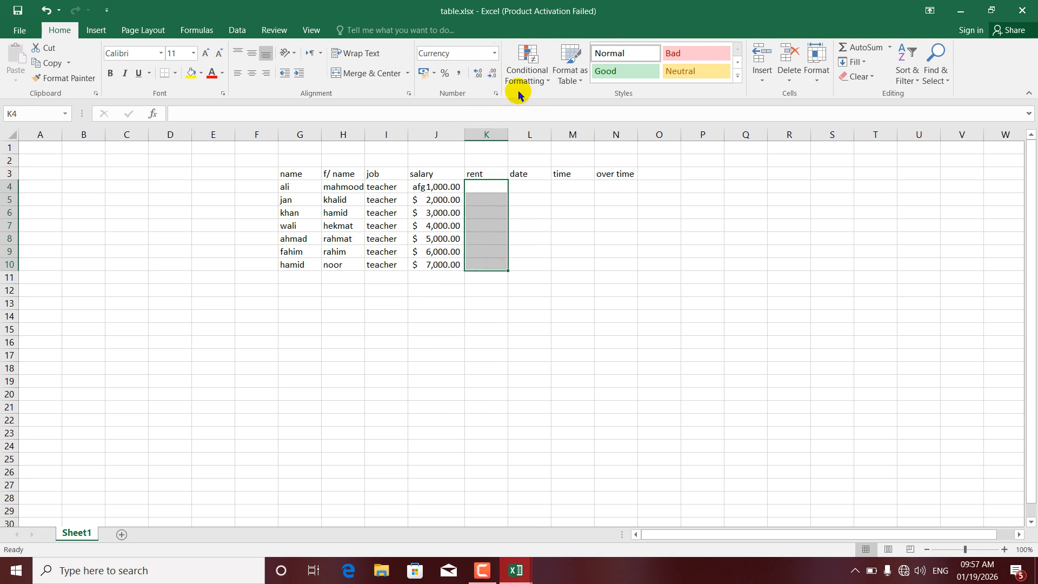
{"action": "left_click", "coordinate": [493, 53]}
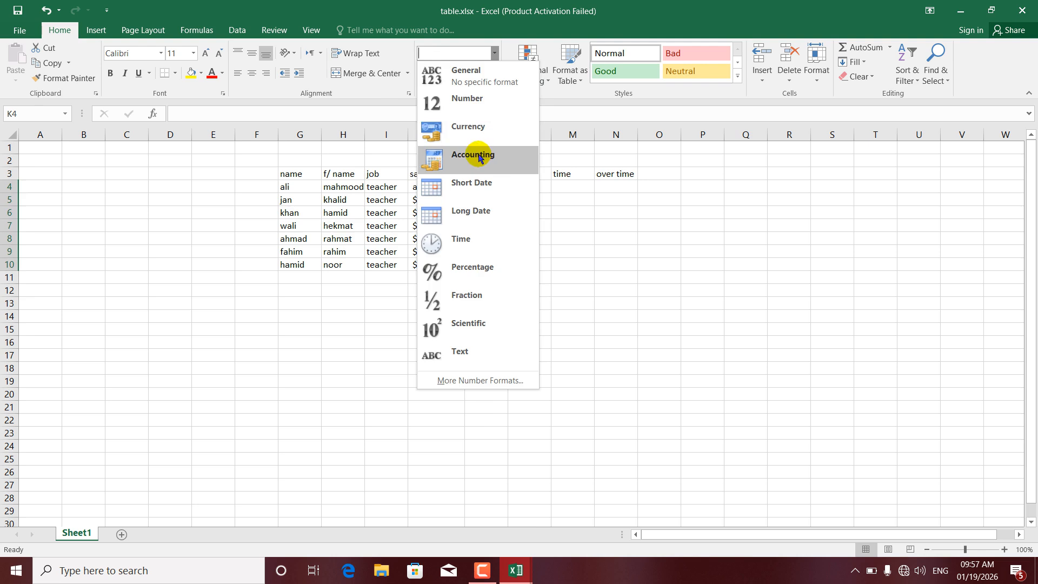
{"action": "left_click", "coordinate": [473, 156]}
Step: Enter rents of 300 in K4 and 400 in K5, and copy the 400 down through K10
{"action": "left_click", "coordinate": [478, 186]}
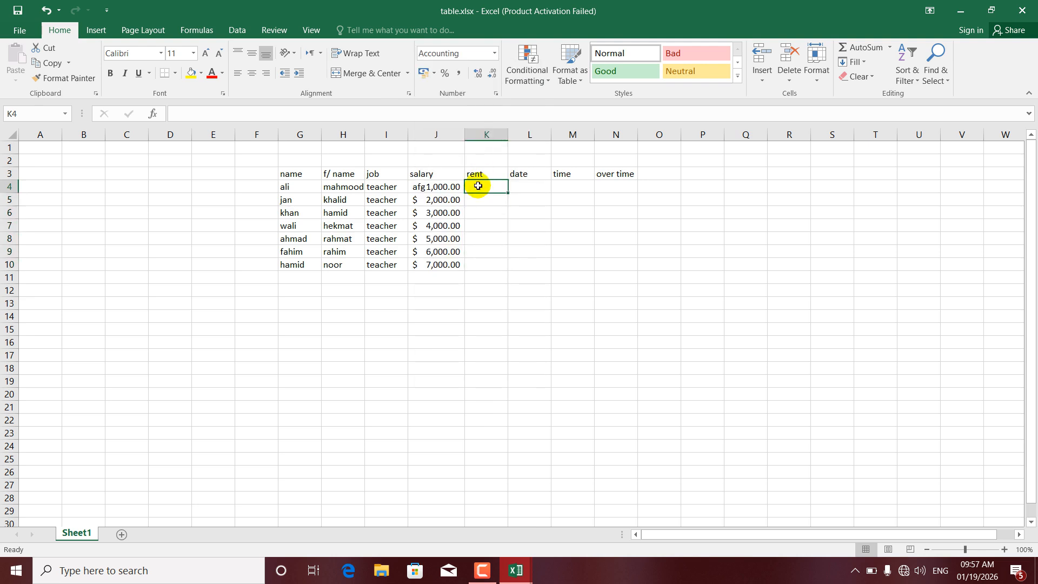
{"action": "type", "text": "30"}
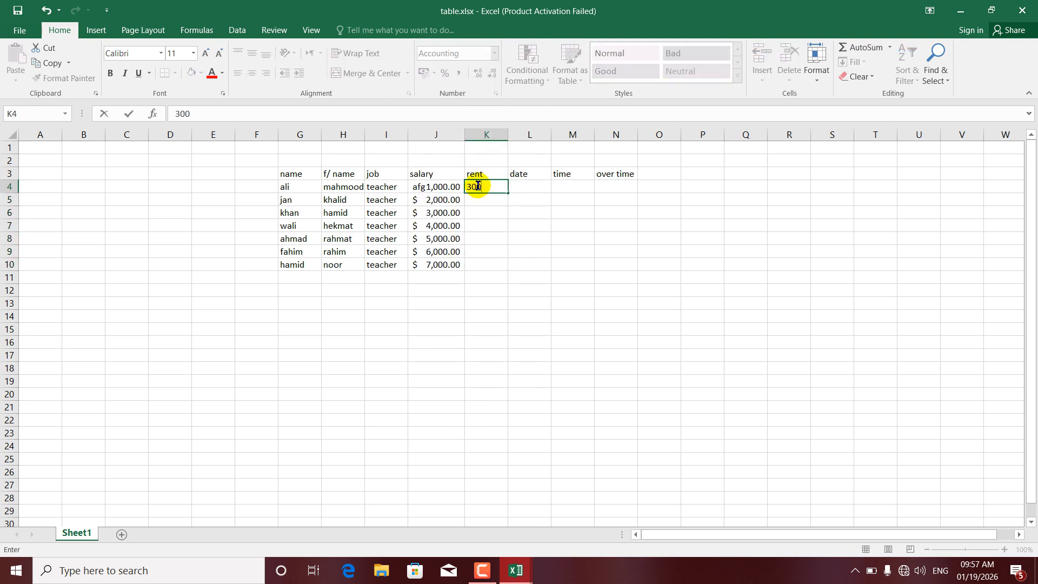
{"action": "type", "text": "0"}
{"action": "key", "text": "Return"}
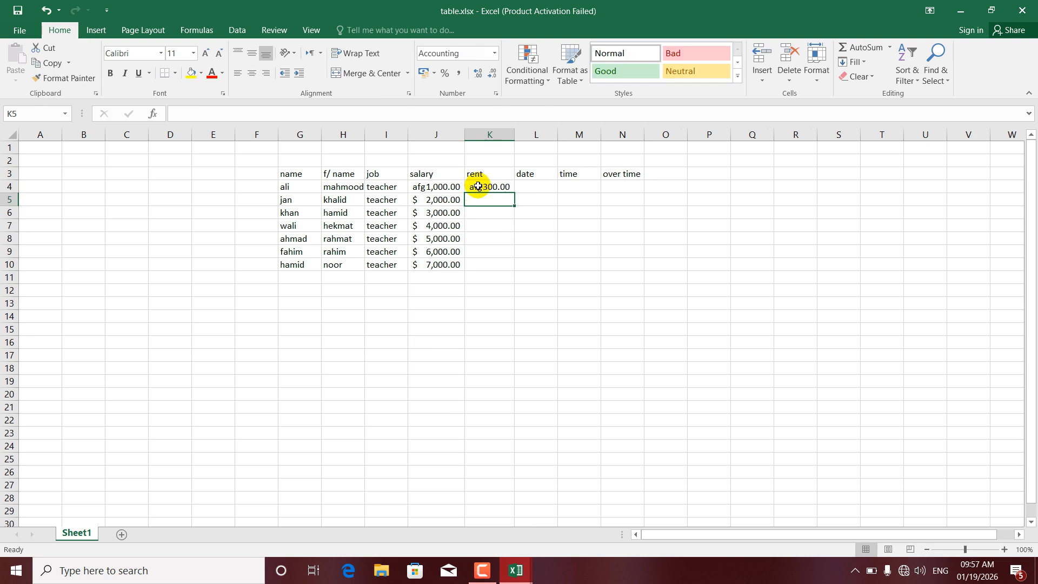
{"action": "type", "text": "400"}
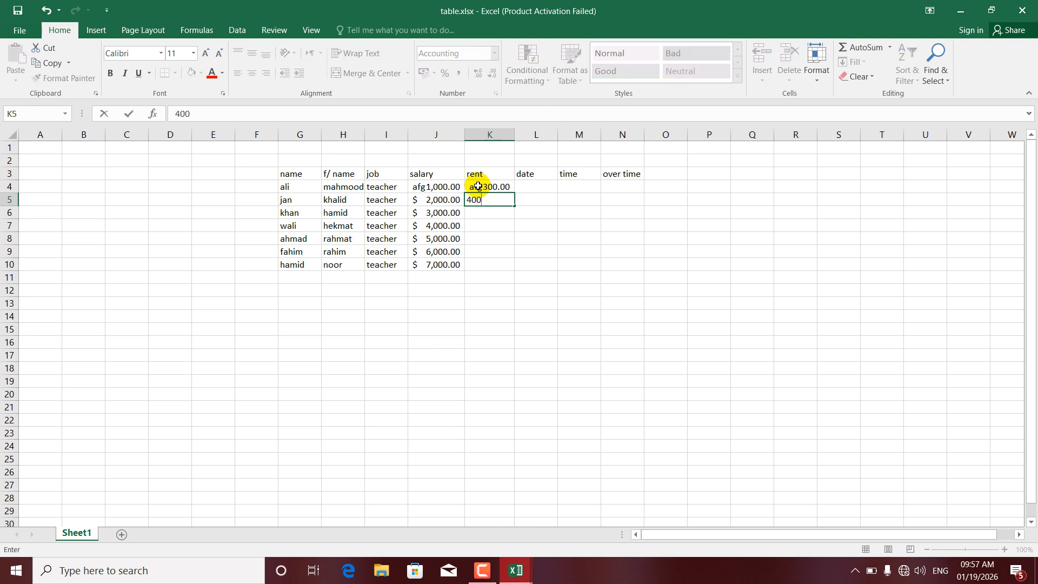
{"action": "left_click", "coordinate": [494, 211]}
{"action": "left_click", "coordinate": [502, 200]}
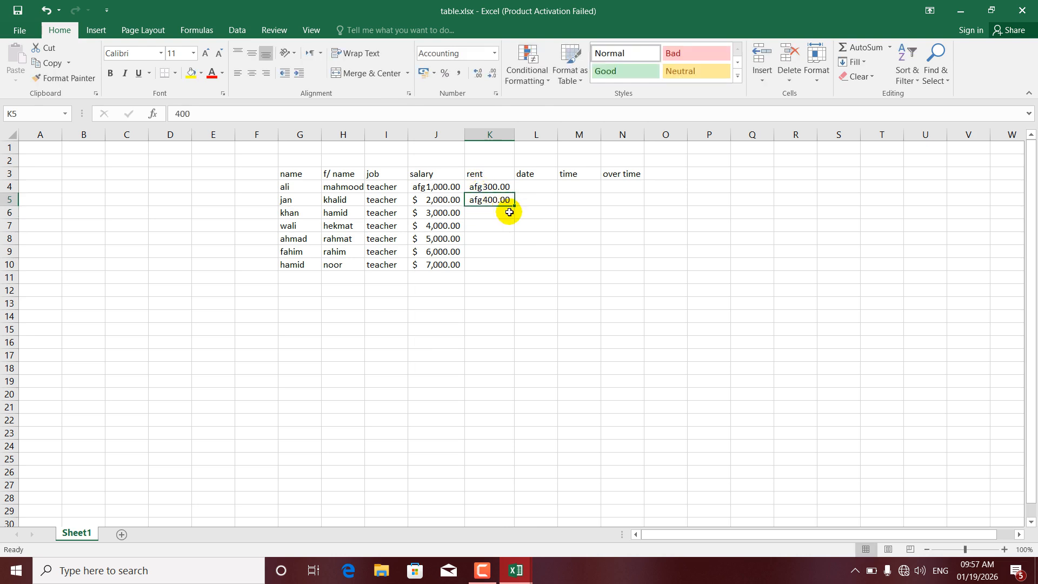
{"action": "left_click_drag", "start_coordinate": [513, 208], "coordinate": [507, 263]}
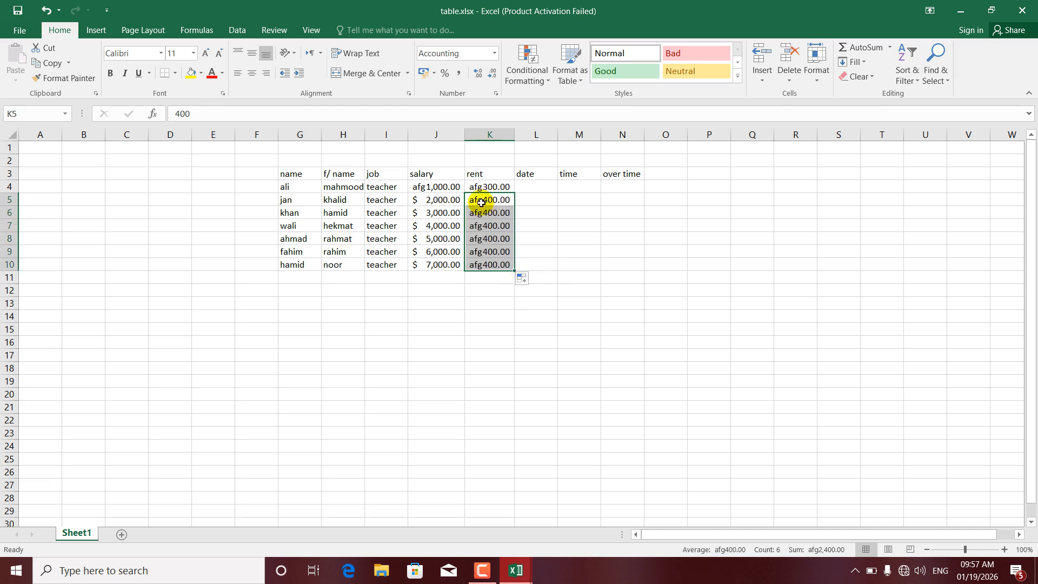
Step: Apply the Short Date format to the empty date cells L4:L10
{"action": "left_click", "coordinate": [525, 186]}
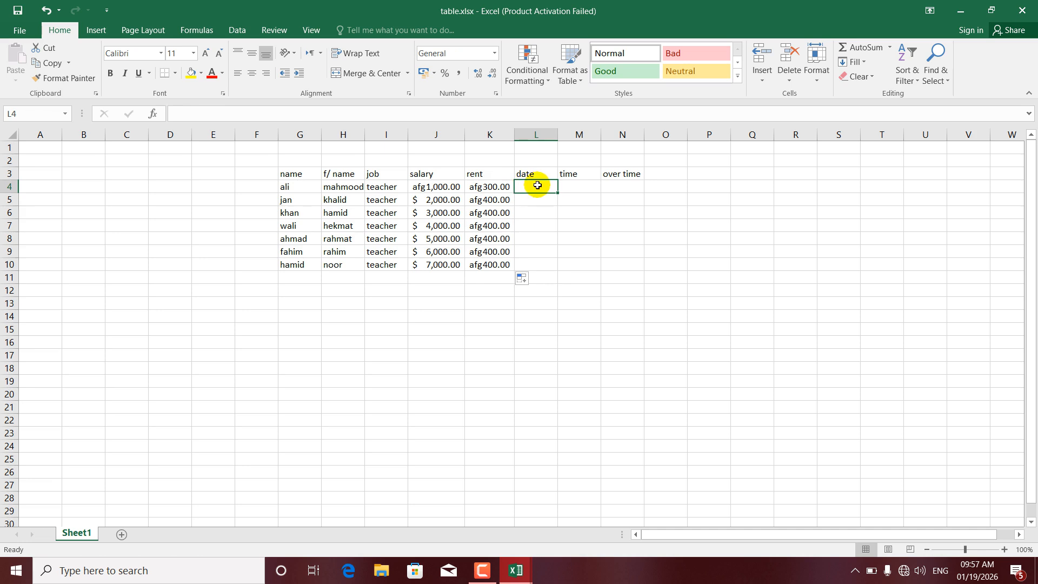
{"action": "left_click_drag", "start_coordinate": [537, 185], "coordinate": [537, 260]}
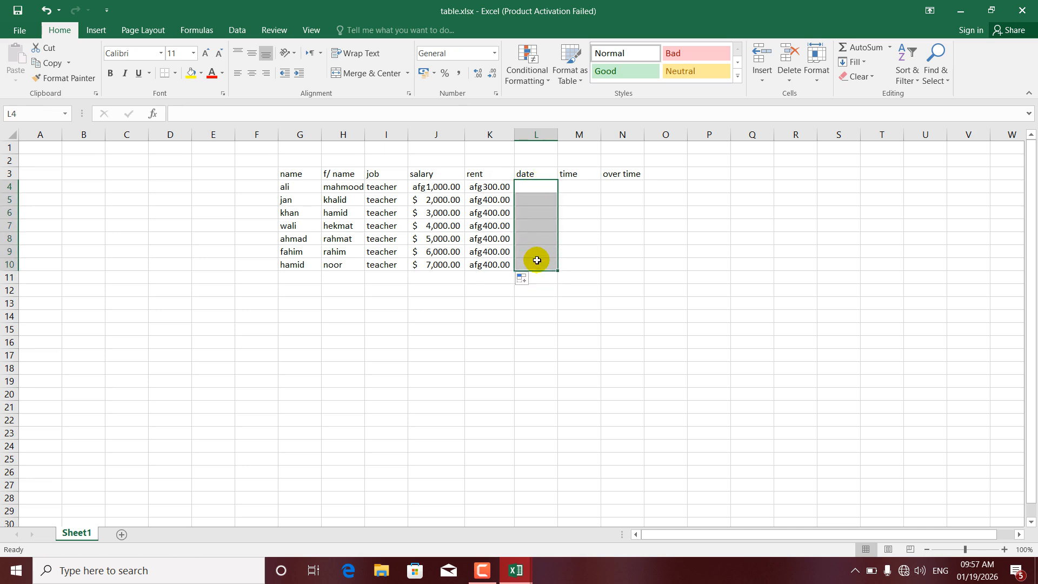
{"action": "left_click", "coordinate": [494, 53]}
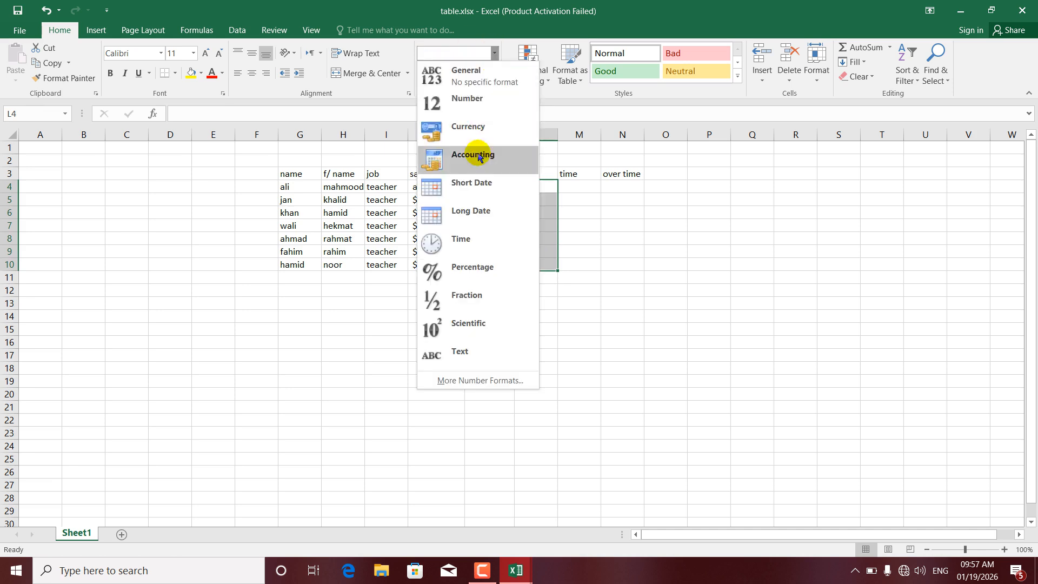
{"action": "left_click", "coordinate": [456, 184]}
Step: Try the plain number 12122 in date cell L4, and clear the cell
{"action": "left_click", "coordinate": [539, 183]}
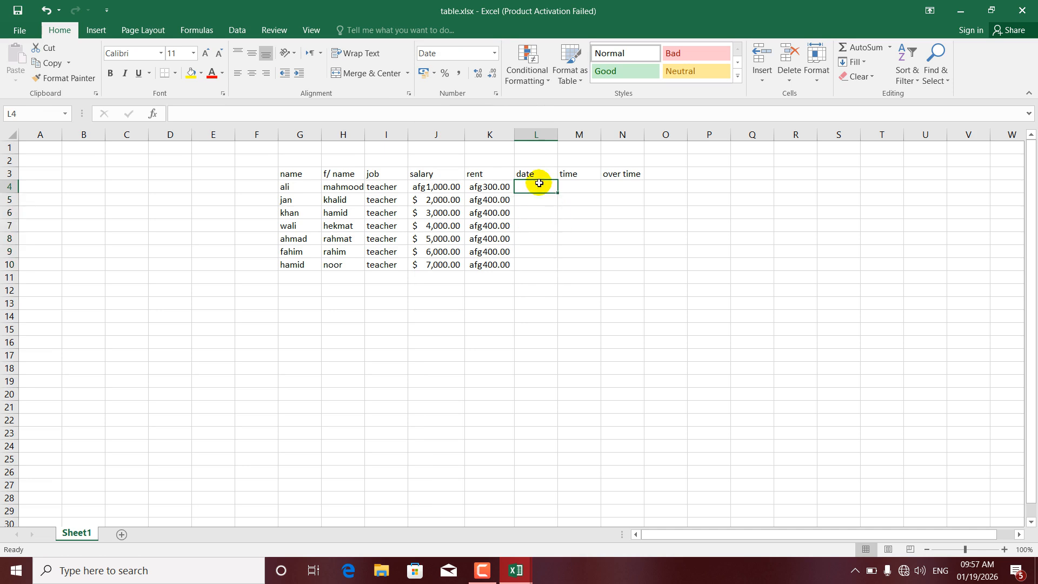
{"action": "type", "text": "12122"}
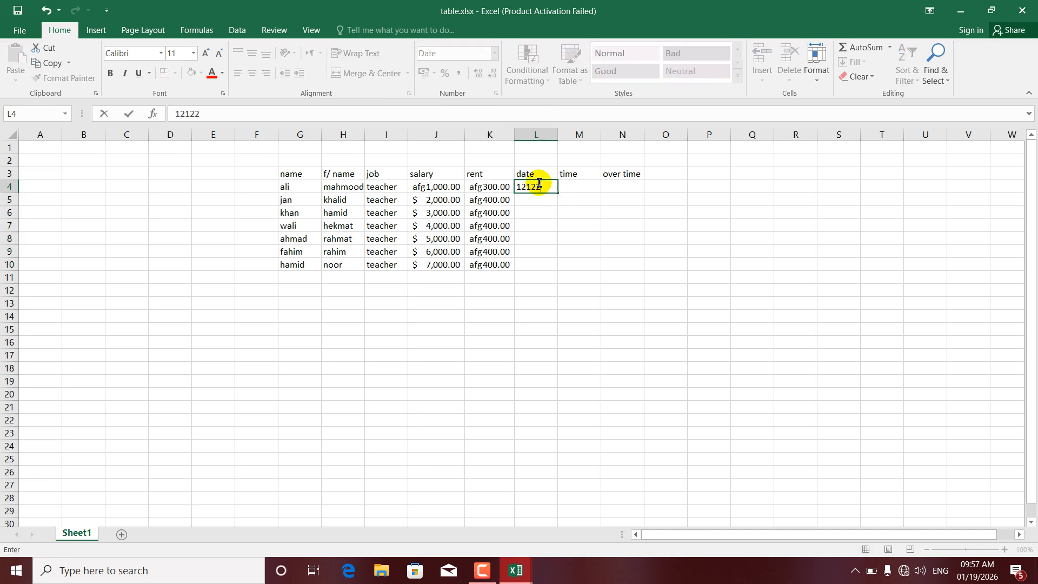
{"action": "key", "text": "Return"}
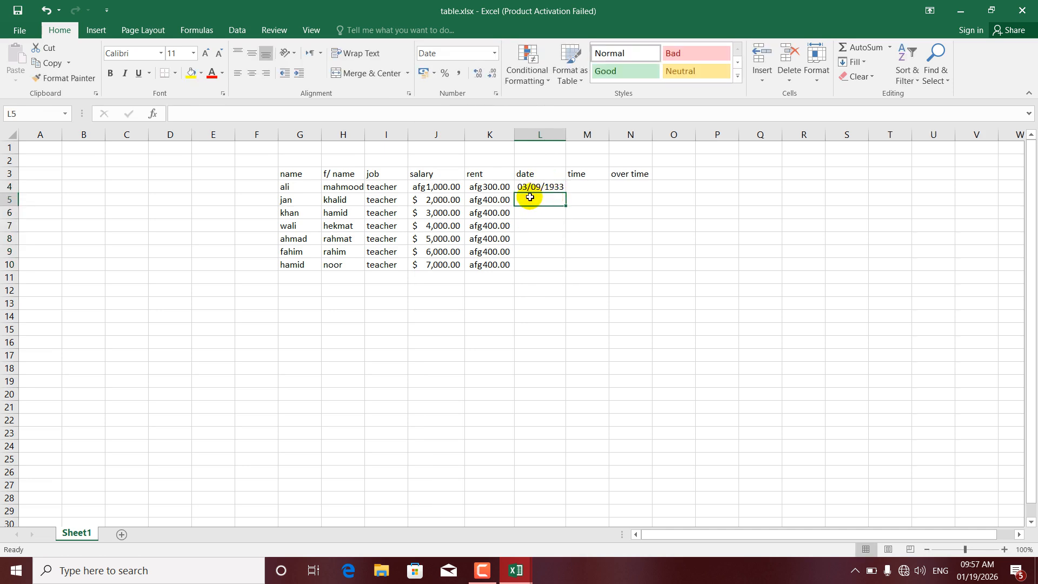
{"action": "left_click", "coordinate": [538, 187]}
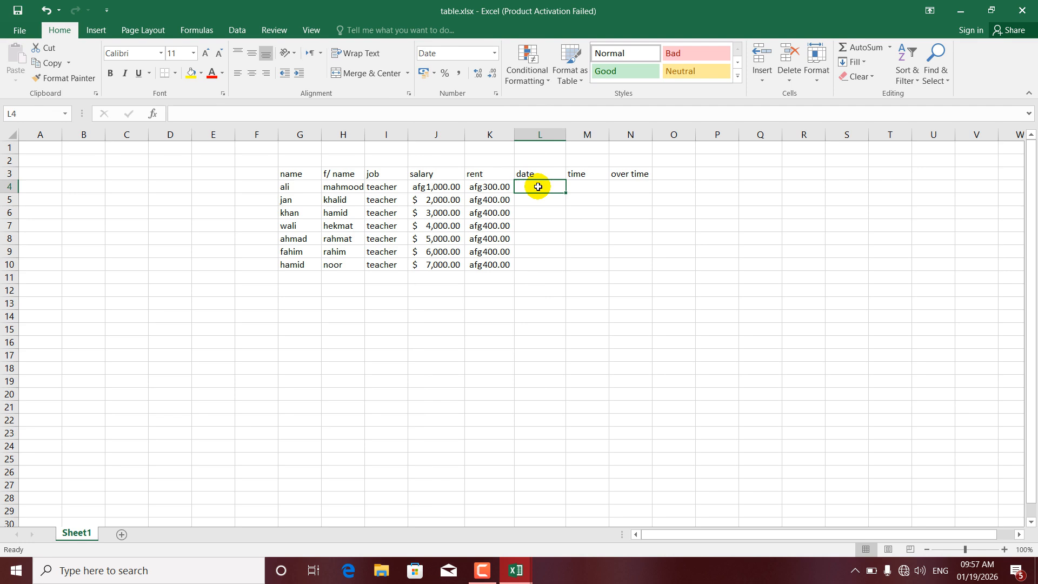
Step: Enter the date 2/2/2025 in L4 and fill the date series down through L10
{"action": "type", "text": "2/2/2025"}
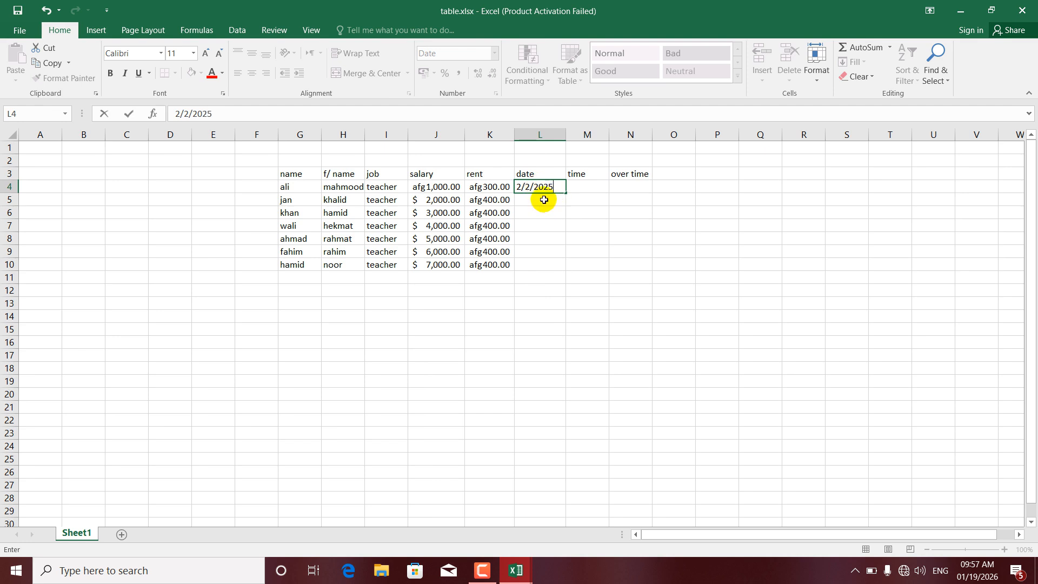
{"action": "key", "text": "ctrl+Return"}
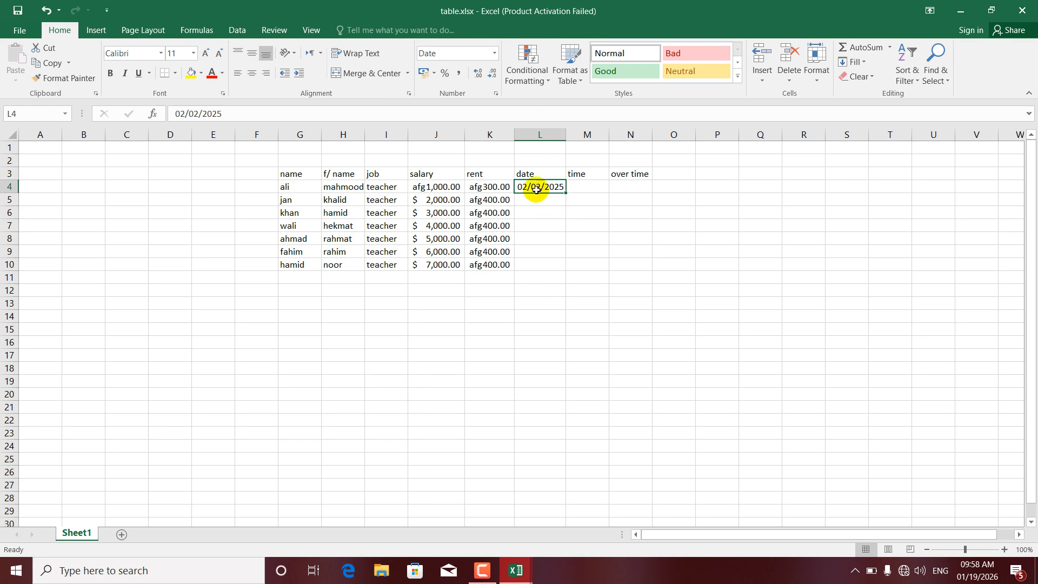
{"action": "left_click_drag", "start_coordinate": [566, 194], "coordinate": [555, 264]}
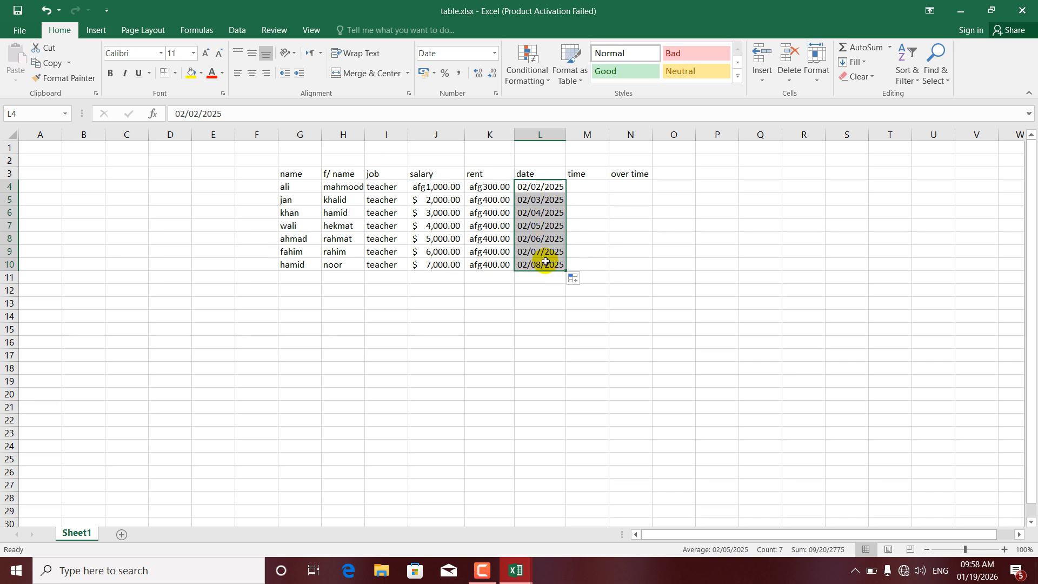
Step: Clear the dates in L4:L10 and apply the Long Date format to these cells
{"action": "left_click_drag", "start_coordinate": [567, 272], "coordinate": [544, 263]}
{"action": "key", "text": "Delete"}
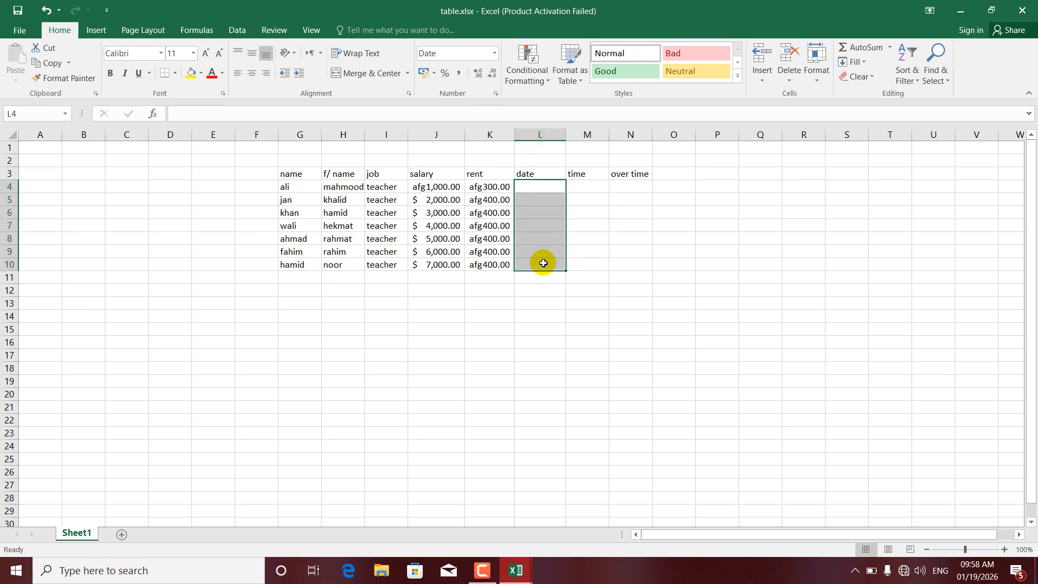
{"action": "left_click", "coordinate": [494, 55]}
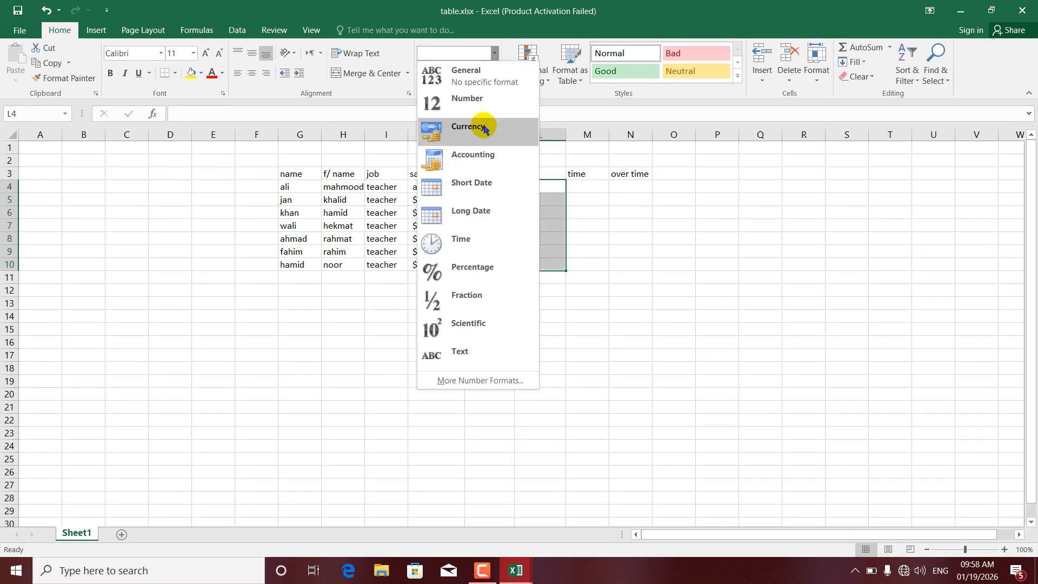
{"action": "left_click", "coordinate": [458, 217]}
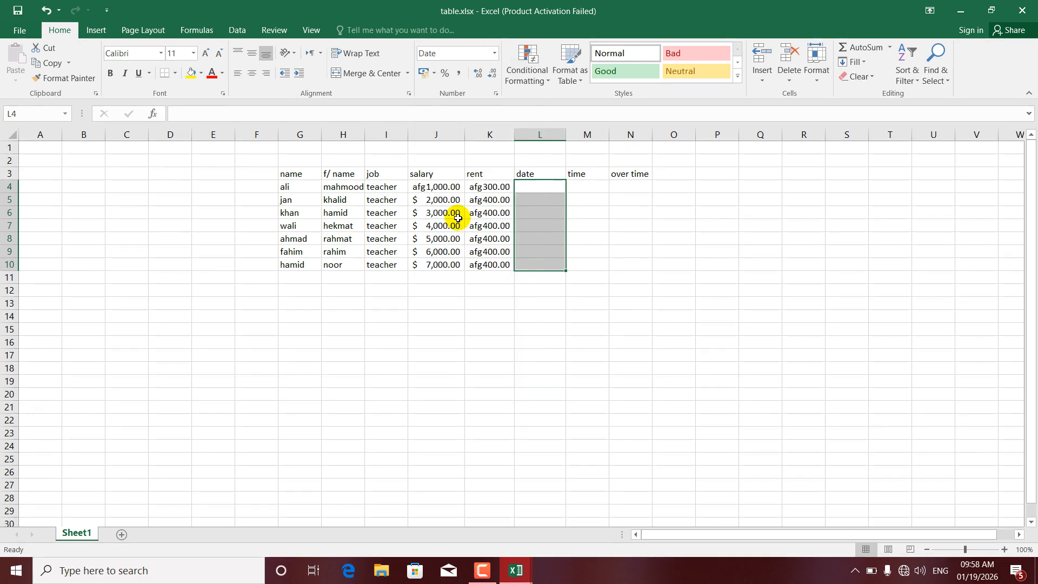
Step: Try the plain number 222222 in the long-date cell L4, and delete it
{"action": "left_click", "coordinate": [532, 187]}
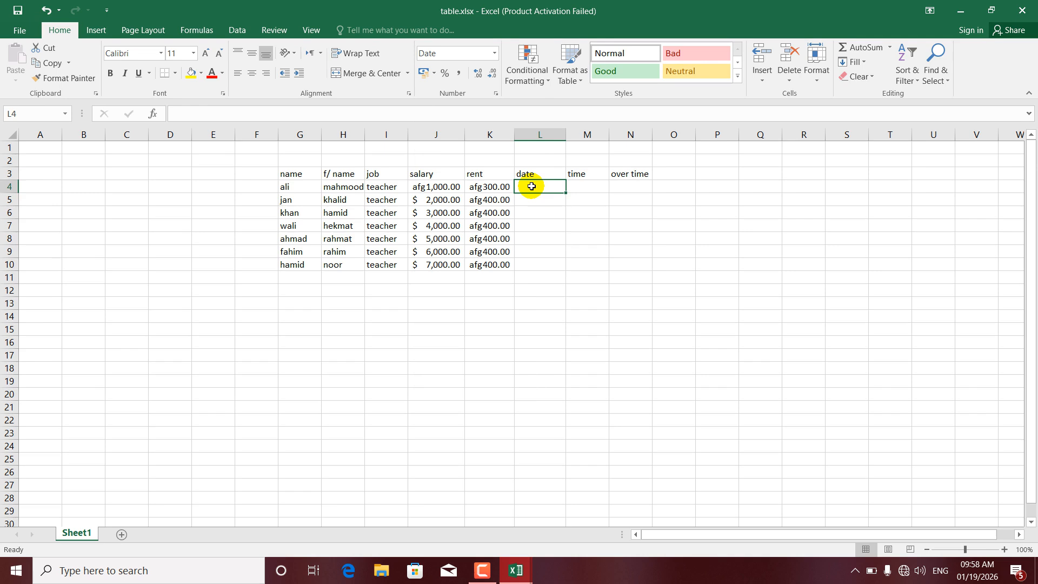
{"action": "type", "text": "222"}
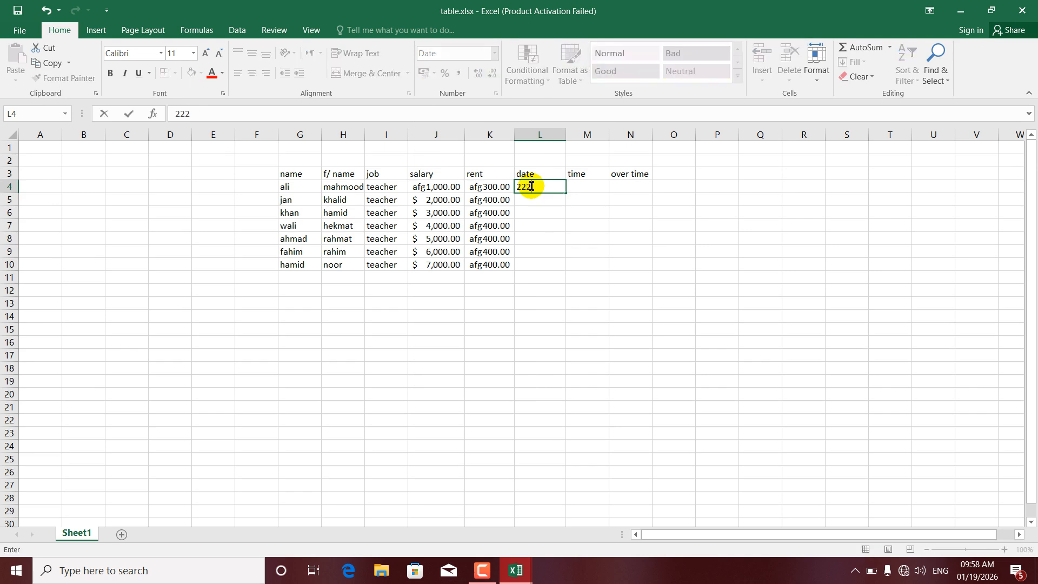
{"action": "type", "text": "222"}
{"action": "key", "text": "Return"}
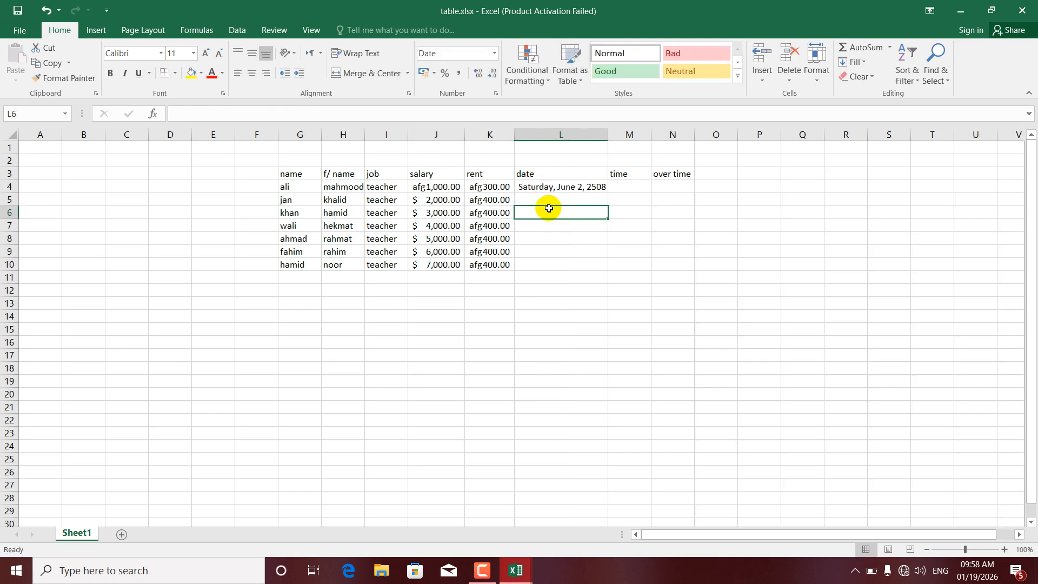
{"action": "left_click", "coordinate": [540, 188]}
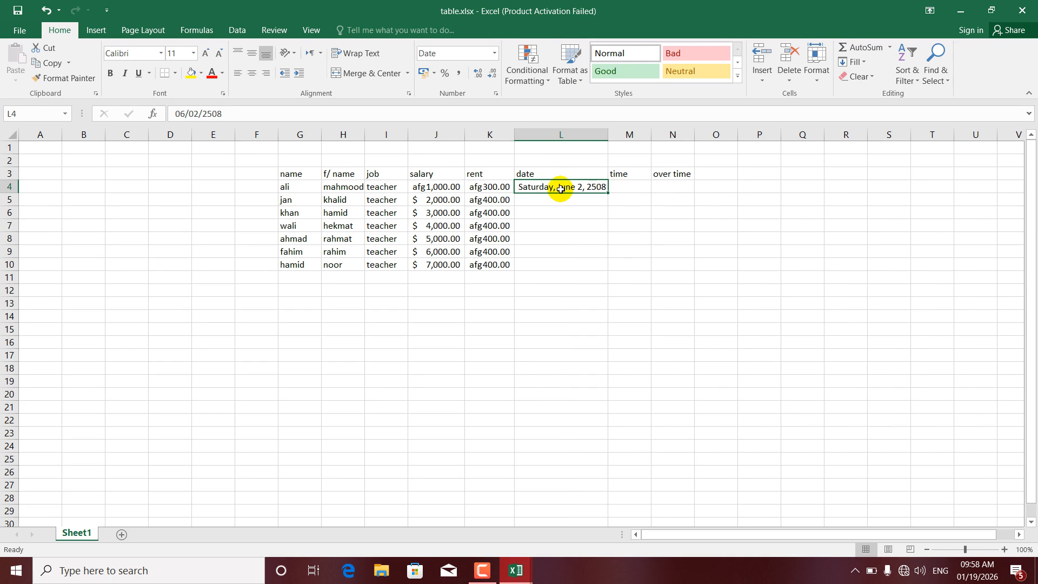
{"action": "key", "text": "Delete"}
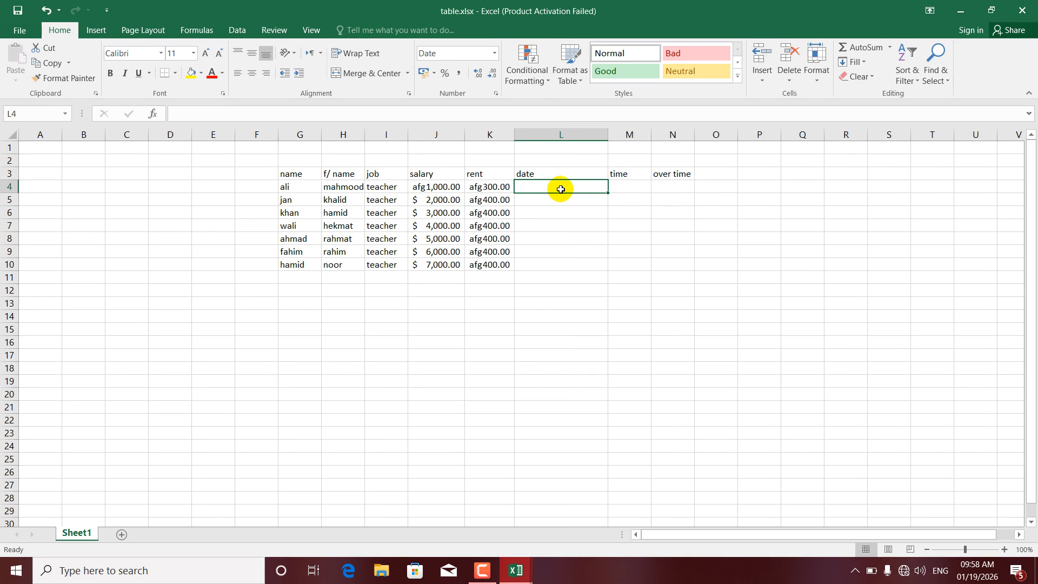
Step: Enter the date 2/1/2026 in L4 and fill the date series down through L10
{"action": "type", "text": "2/1/20"}
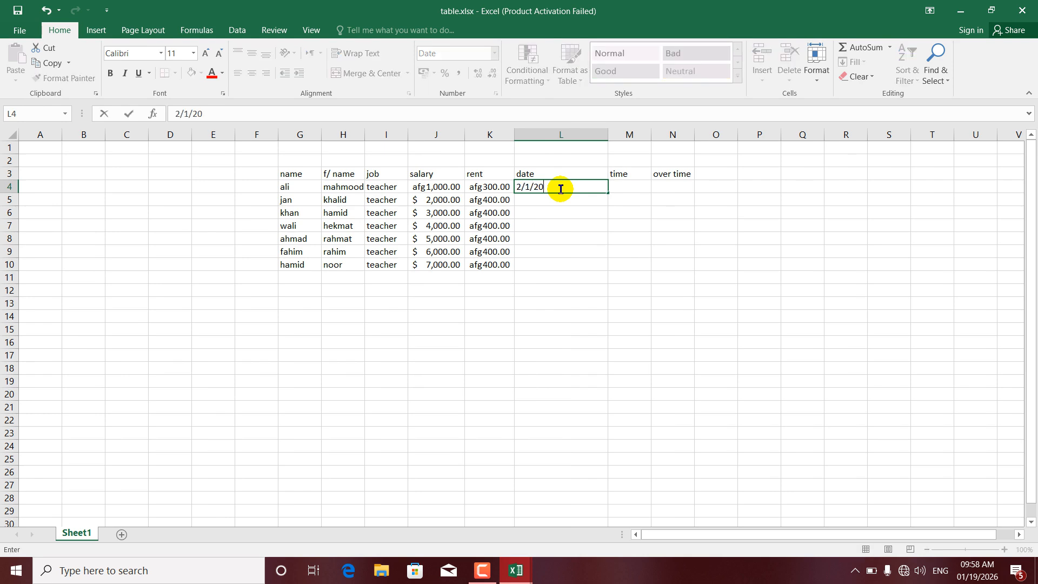
{"action": "type", "text": "/01/2026"}
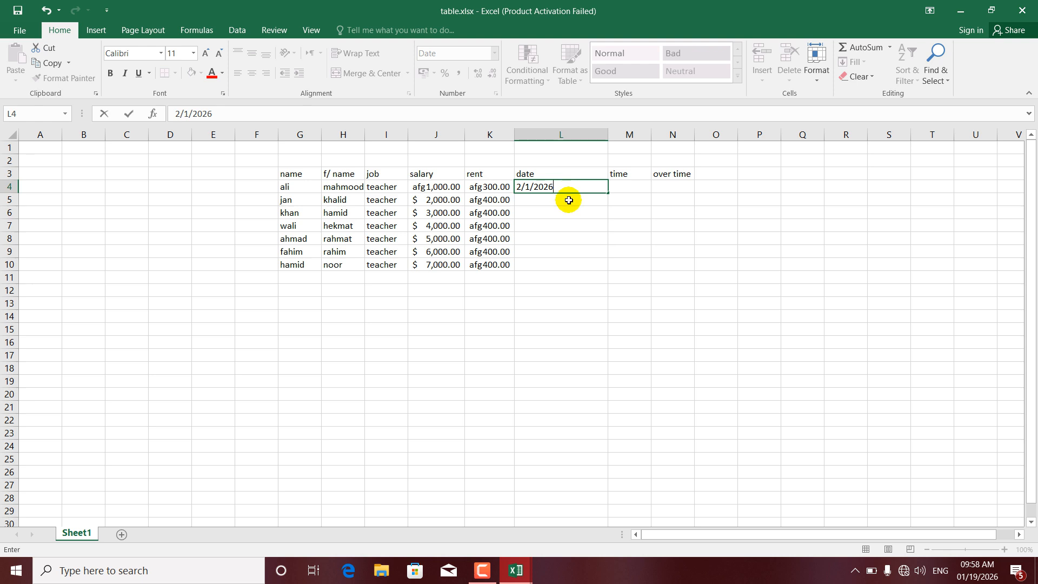
{"action": "key", "text": "Return"}
{"action": "left_click", "coordinate": [543, 187]}
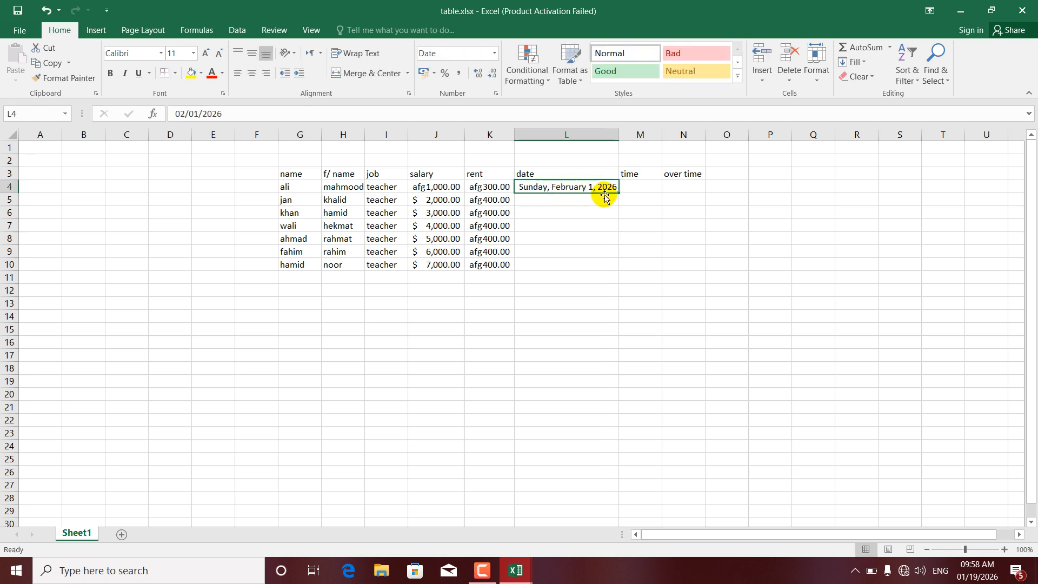
{"action": "left_click_drag", "start_coordinate": [617, 193], "coordinate": [609, 268]}
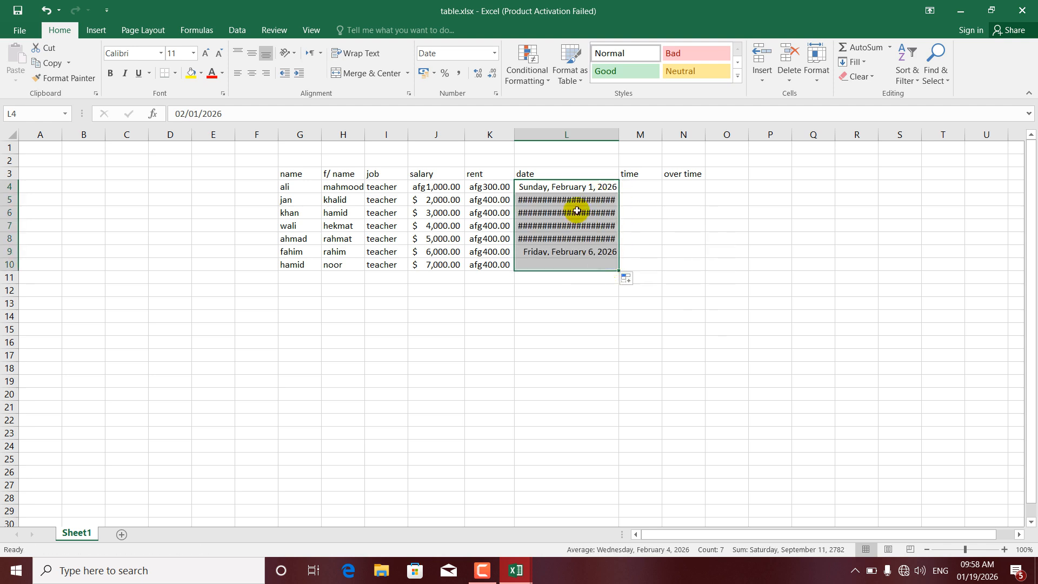
Step: Widen the date column L enough to show every long date in full
{"action": "double_click", "coordinate": [515, 134]}
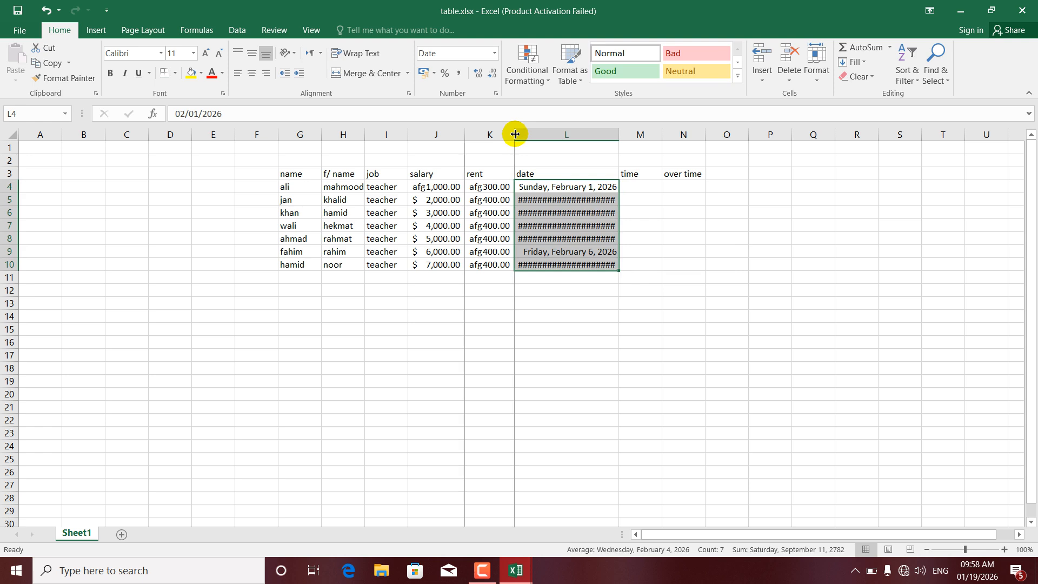
{"action": "left_click_drag", "start_coordinate": [619, 134], "coordinate": [645, 134]}
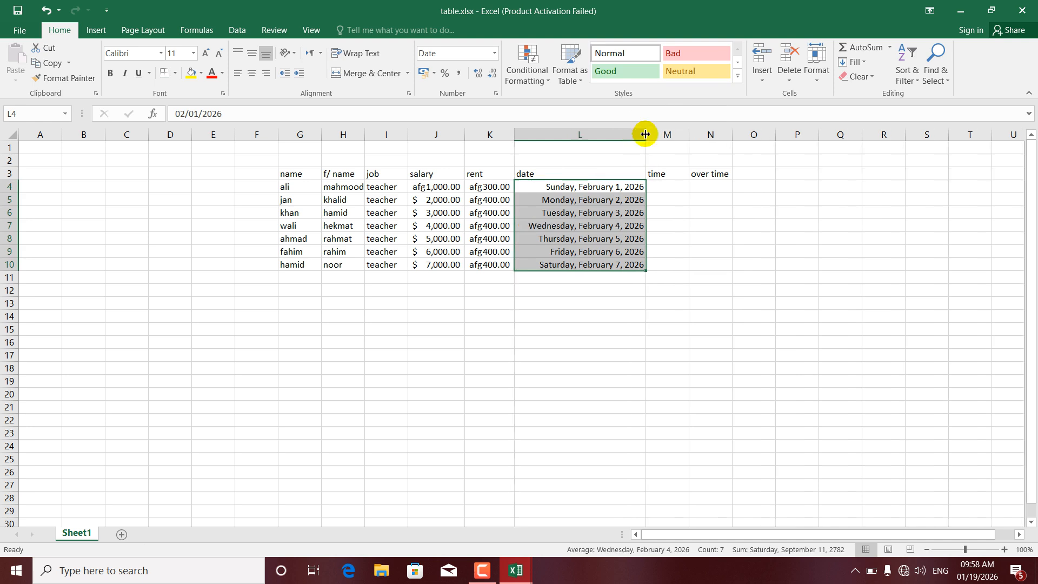
{"action": "left_click", "coordinate": [569, 212]}
Step: Review the available number formats and their previews for the date in L4
{"action": "left_click", "coordinate": [560, 186]}
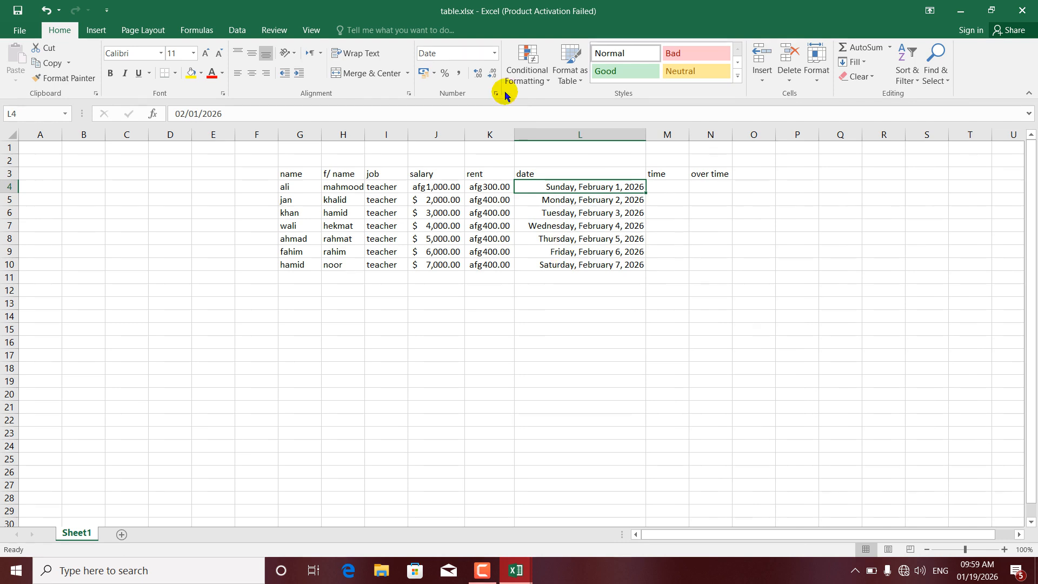
{"action": "left_click", "coordinate": [494, 53]}
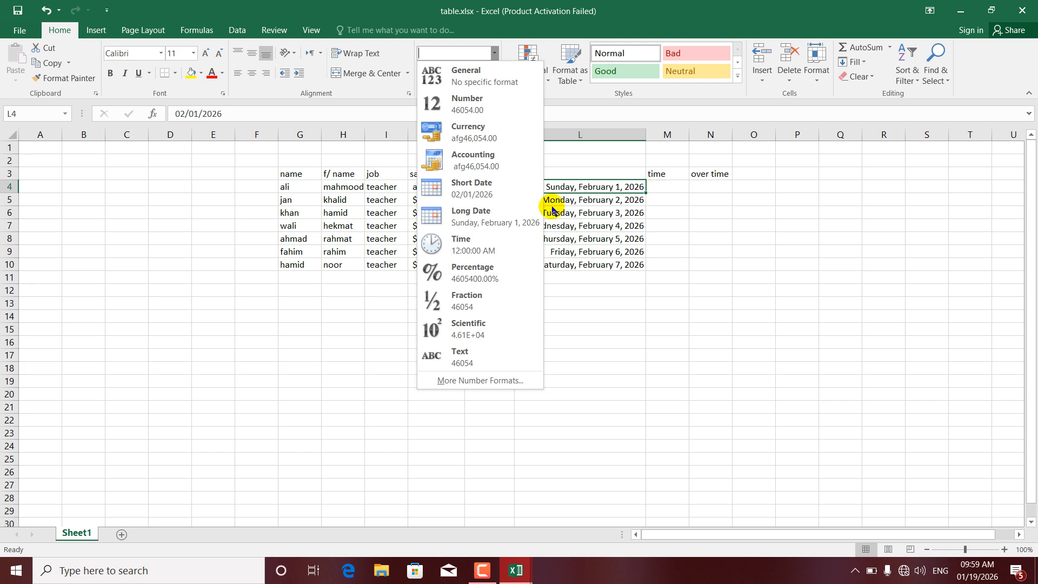
{"action": "left_click", "coordinate": [669, 188]}
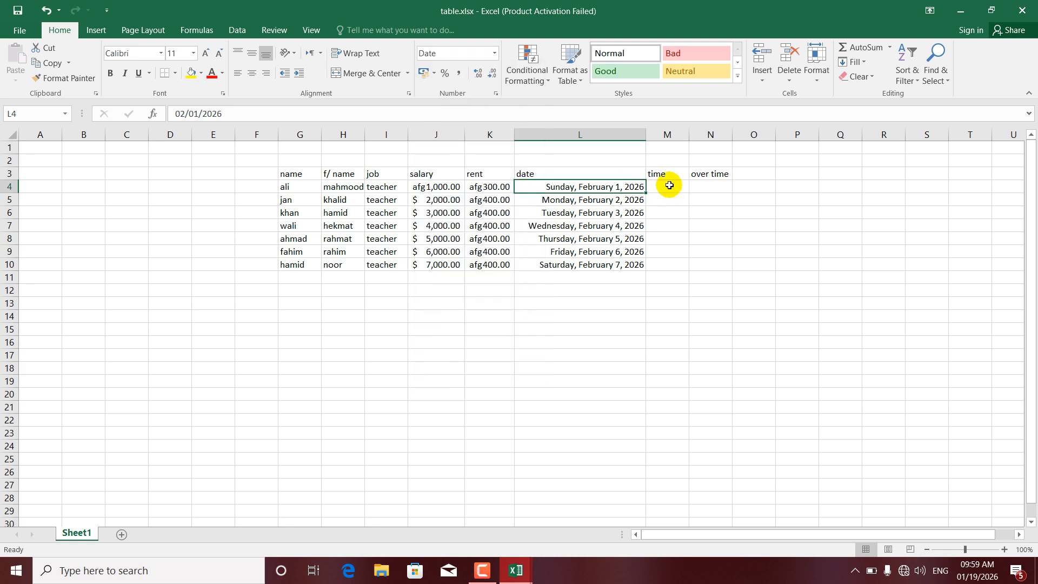
Step: Apply the Time format to the empty time cells M4:M10
{"action": "left_click", "coordinate": [669, 186]}
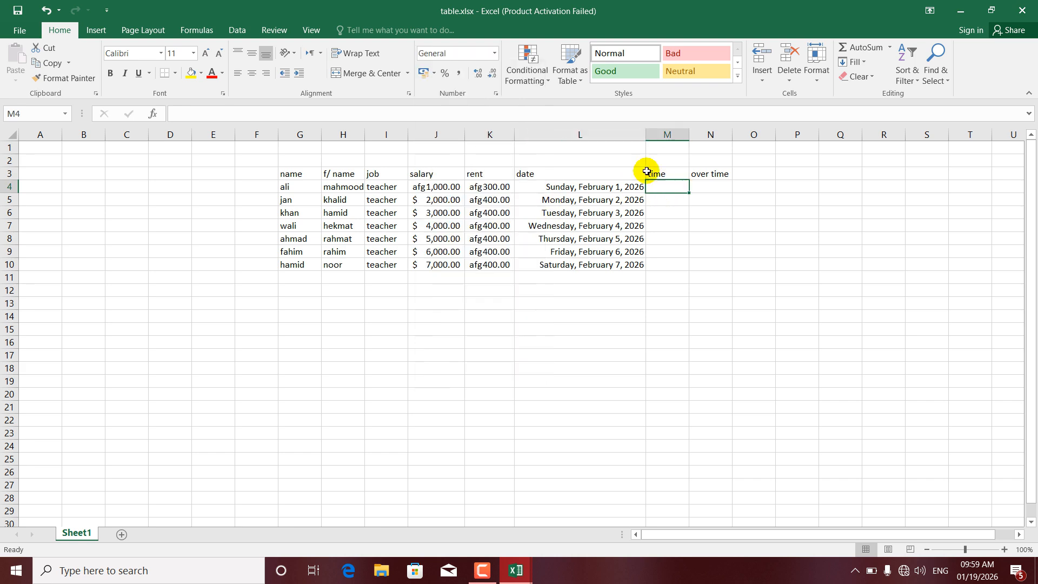
{"action": "left_click_drag", "start_coordinate": [670, 185], "coordinate": [667, 265]}
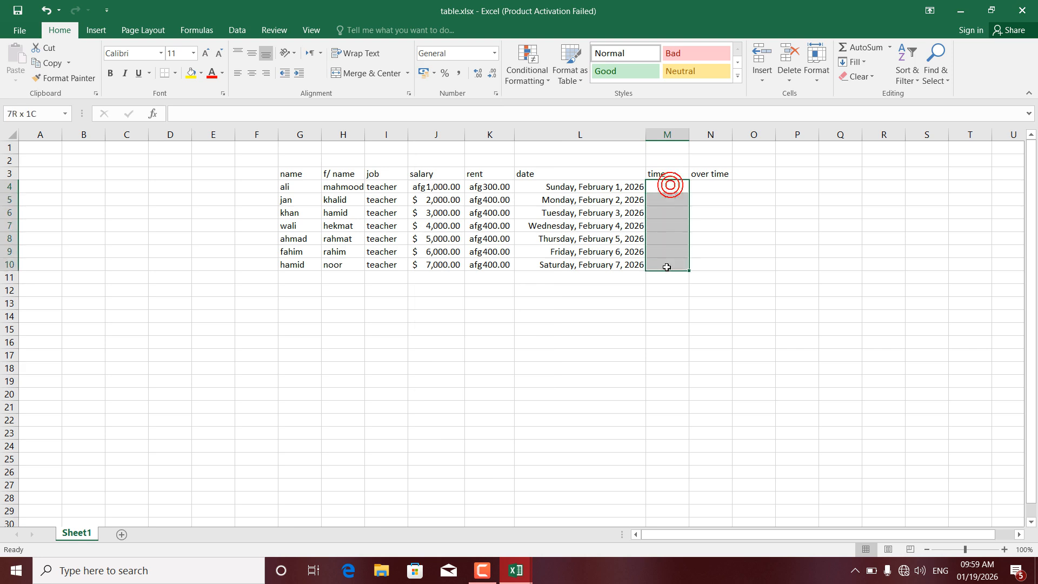
{"action": "left_click", "coordinate": [493, 52]}
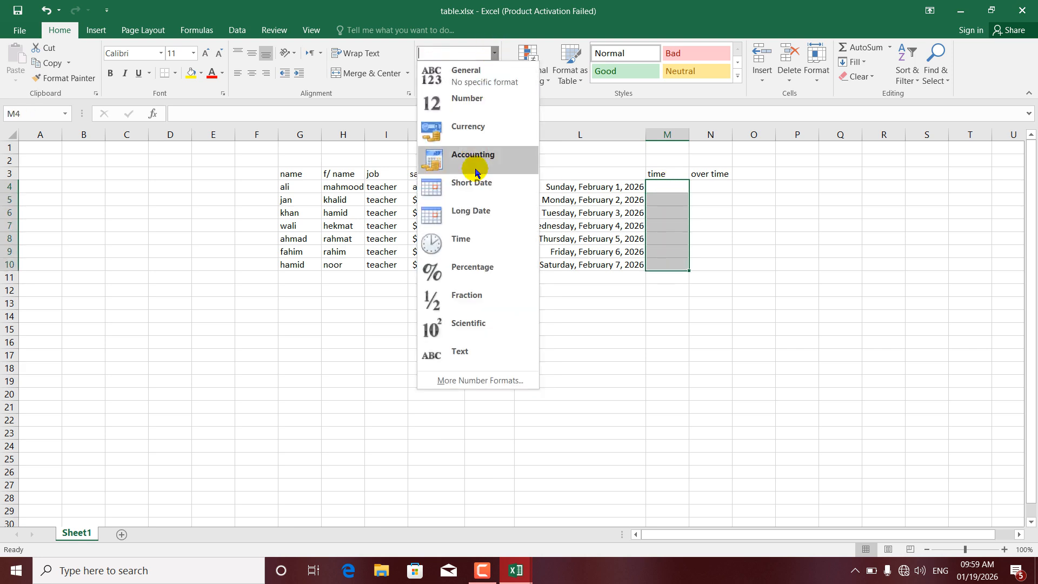
{"action": "left_click", "coordinate": [458, 241]}
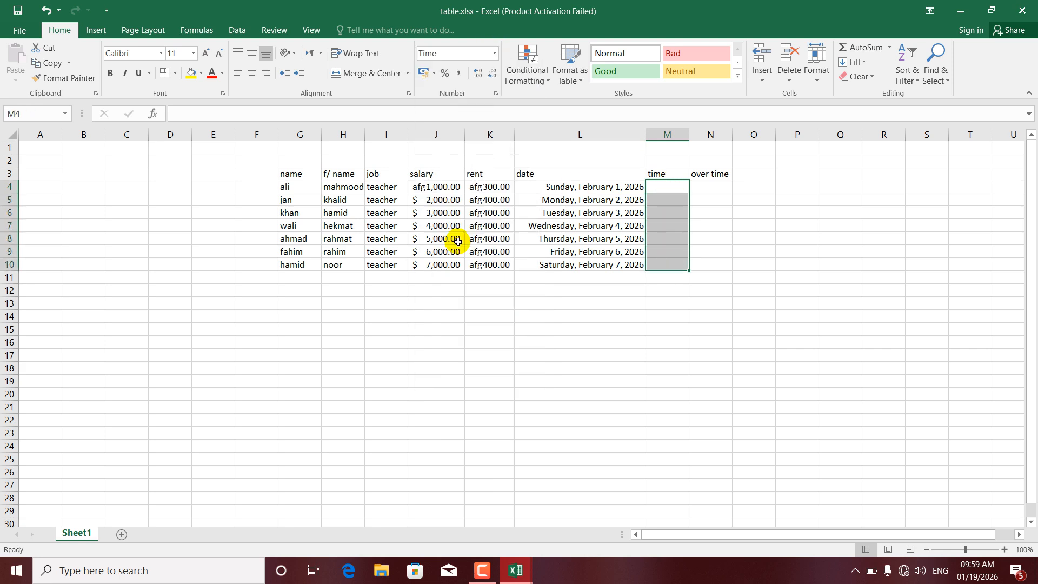
Step: Try plain numbers such as 3434 and 4 in the time cells M4:M7, and delete them
{"action": "left_click", "coordinate": [665, 185]}
{"action": "type", "text": "3434"}
{"action": "key", "text": "Return"}
{"action": "left_click", "coordinate": [666, 186]}
{"action": "double_click", "coordinate": [666, 186]}
{"action": "key", "text": "Return"}
{"action": "type", "text": "4"}
{"action": "key", "text": "Return"}
{"action": "type", "text": "4"}
{"action": "key", "text": "Return"}
{"action": "type", "text": "4"}
{"action": "key", "text": "Return"}
{"action": "left_click_drag", "start_coordinate": [666, 187], "coordinate": [671, 226]}
{"action": "key", "text": "Delete"}
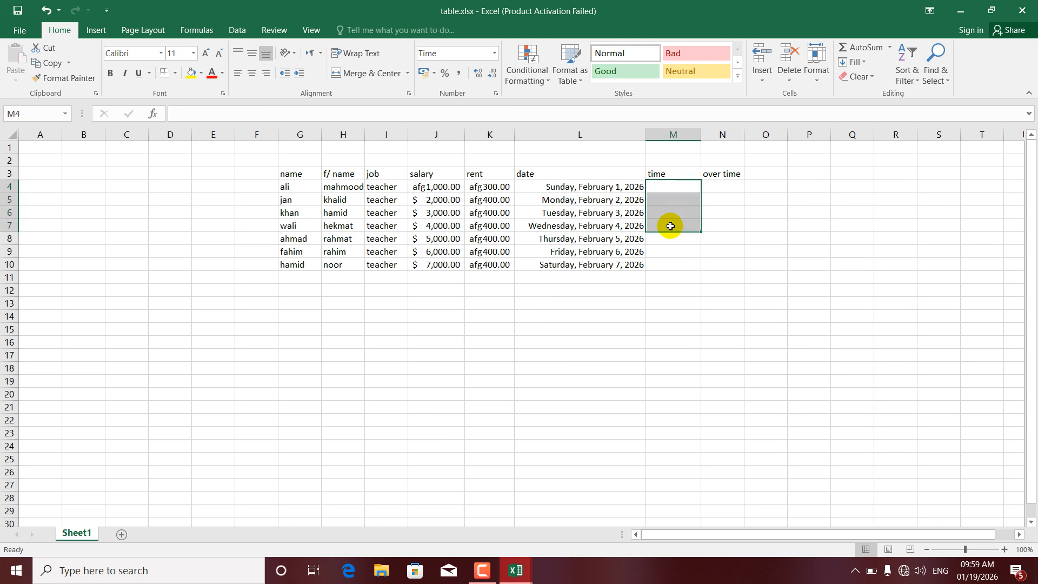
Step: Enter the times 2:25 in M4 and 3:30 in M5 of the time column
{"action": "left_click", "coordinate": [665, 186]}
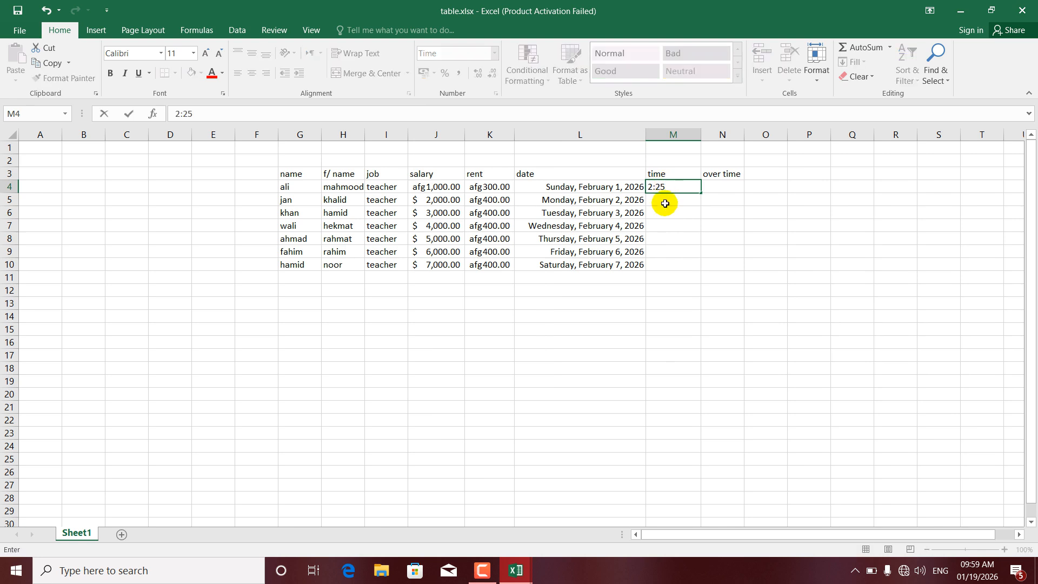
{"action": "left_click", "coordinate": [667, 199]}
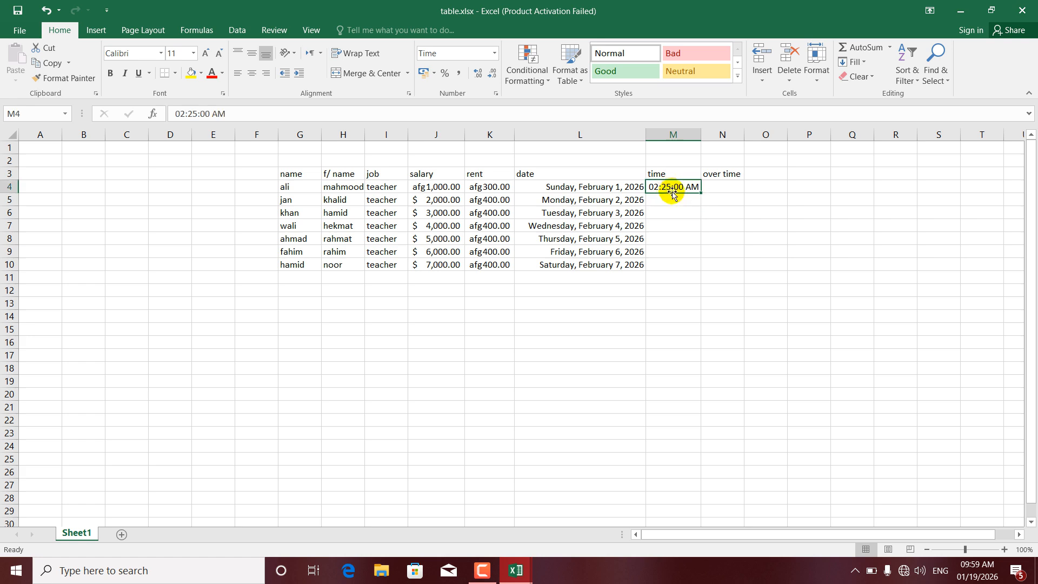
{"action": "type", "text": "3:30"}
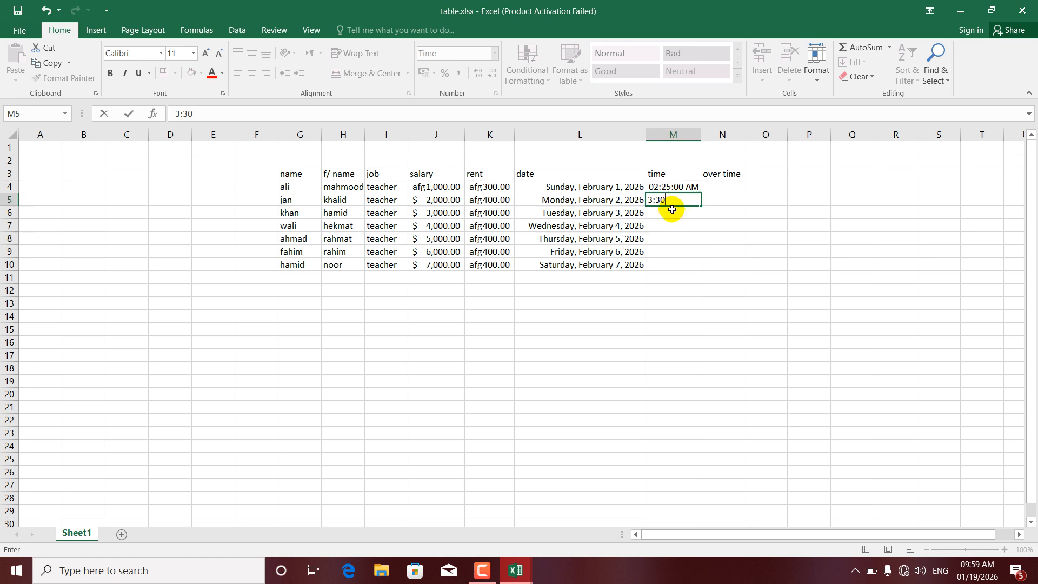
{"action": "left_click", "coordinate": [672, 207]}
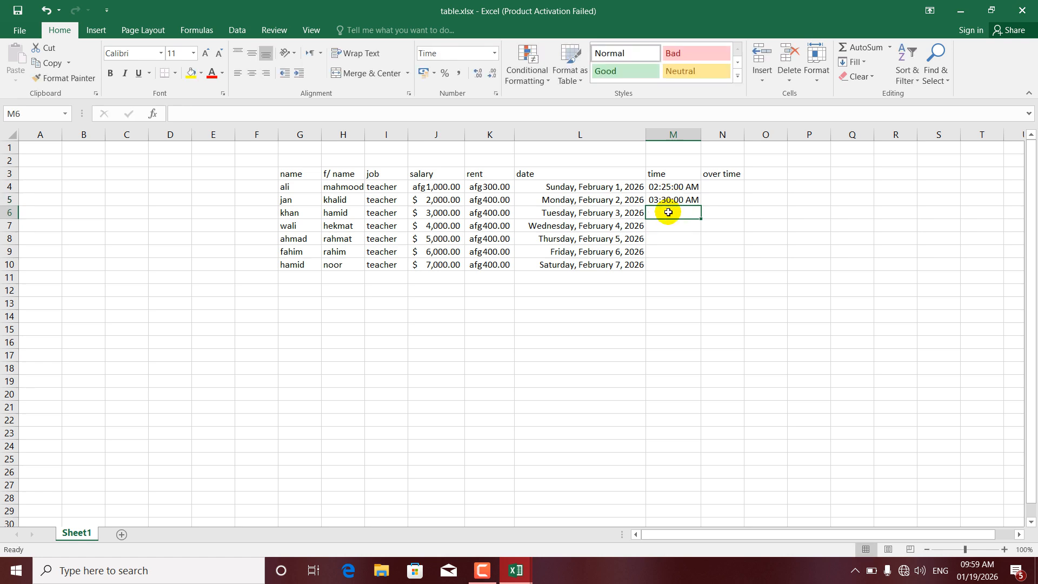
Step: Try plain numbers in the time column: 12 in M6, and 1 and then 13 in M7
{"action": "type", "text": "12"}
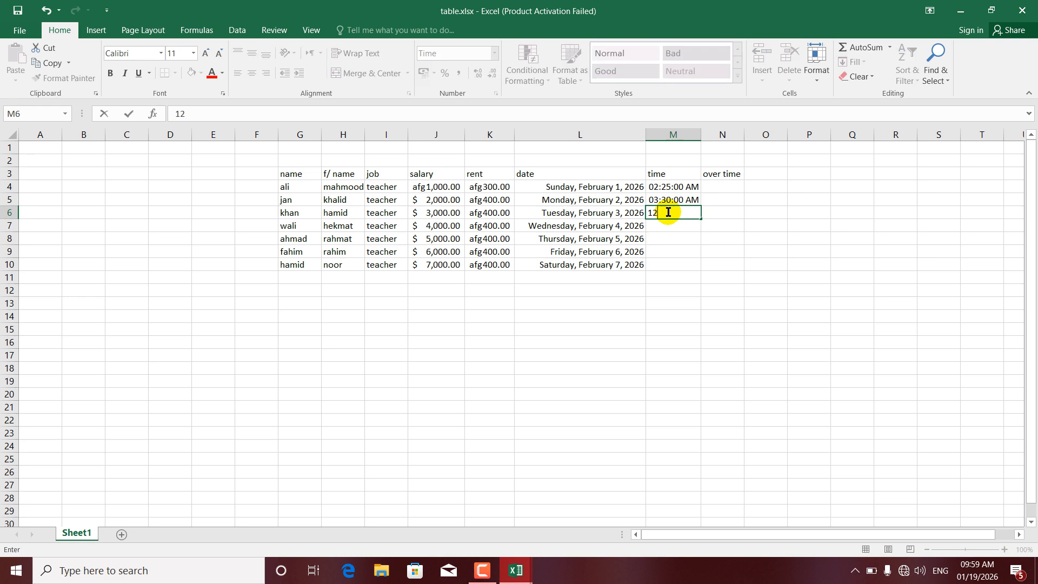
{"action": "key", "text": "Return"}
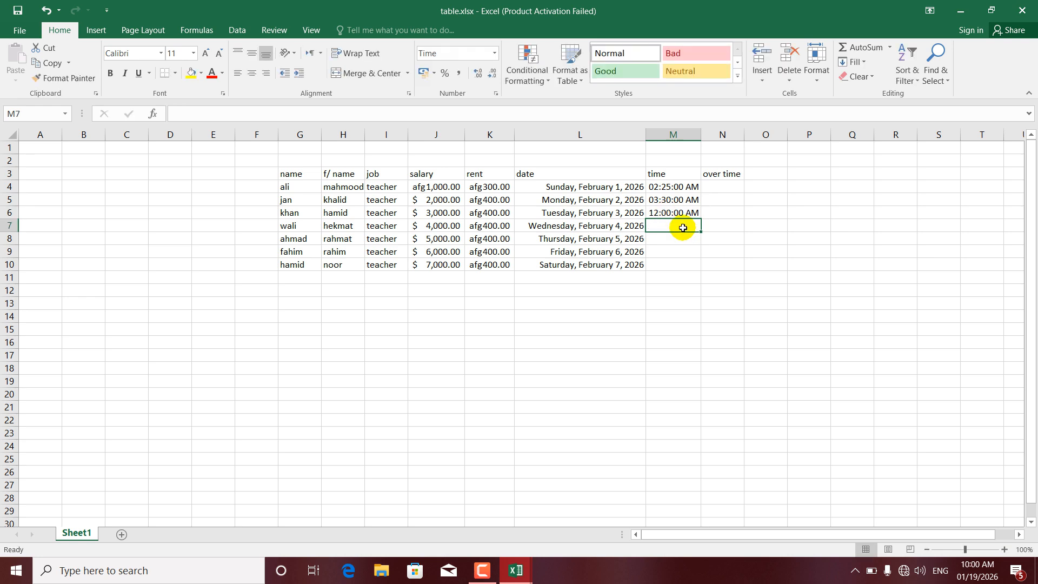
{"action": "type", "text": "1"}
{"action": "key", "text": "Return"}
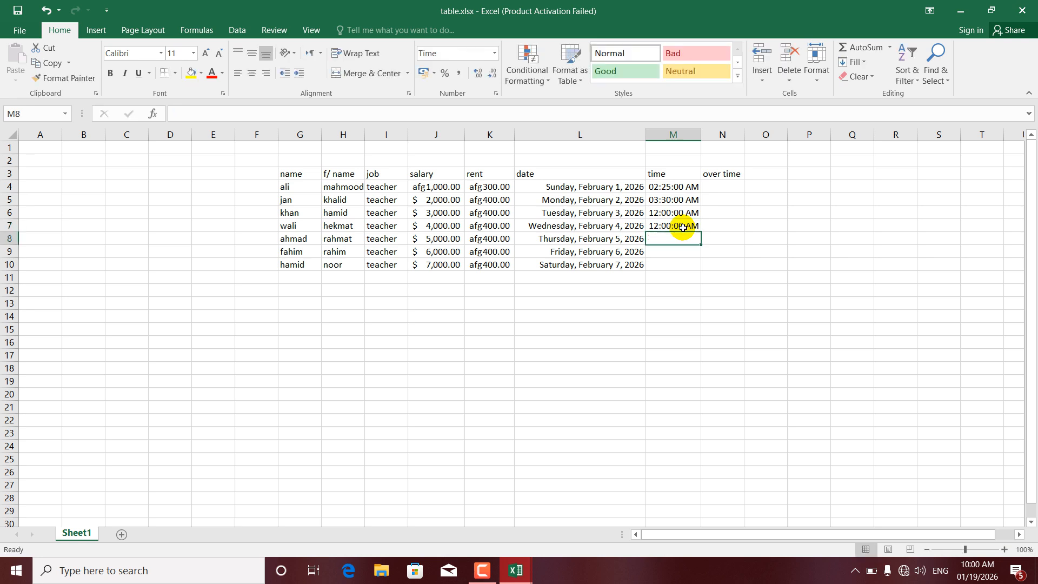
{"action": "left_click", "coordinate": [670, 223]}
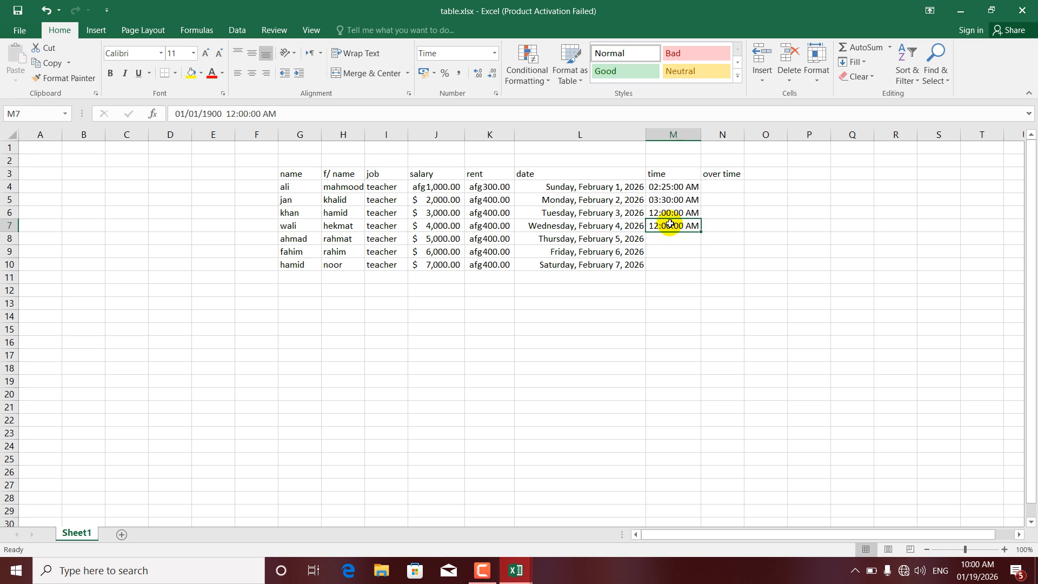
{"action": "type", "text": "13"}
{"action": "key", "text": "Return"}
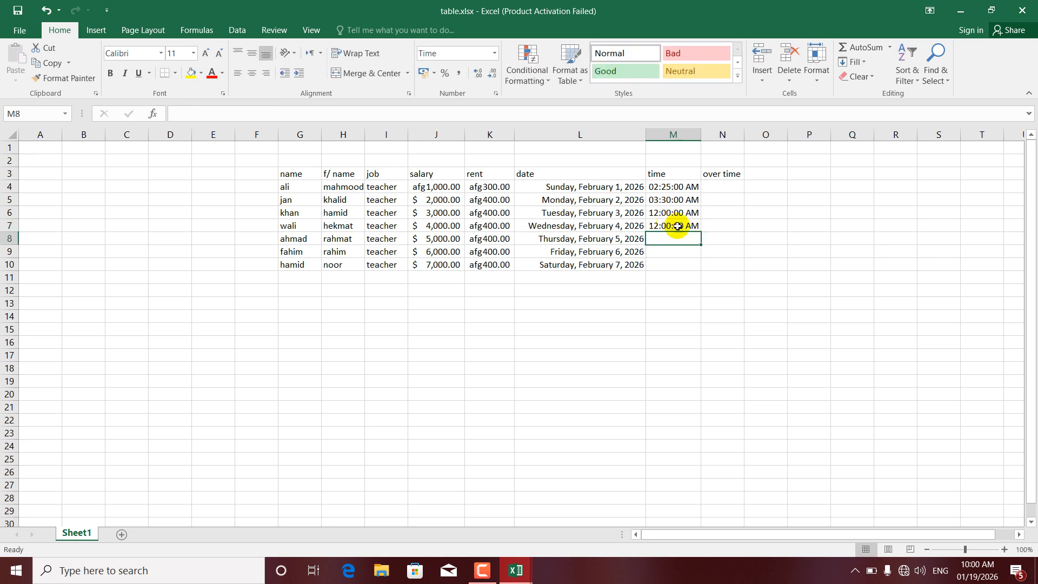
{"action": "left_click", "coordinate": [671, 224]}
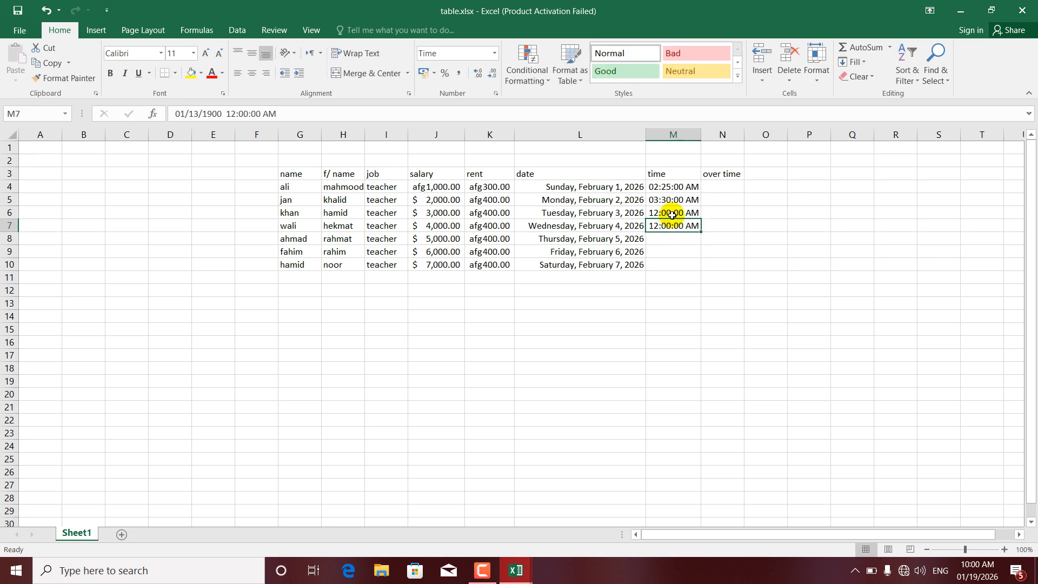
Step: Apply the Time format to the cells M4:M11 of the time column
{"action": "left_click_drag", "start_coordinate": [671, 214], "coordinate": [674, 263]}
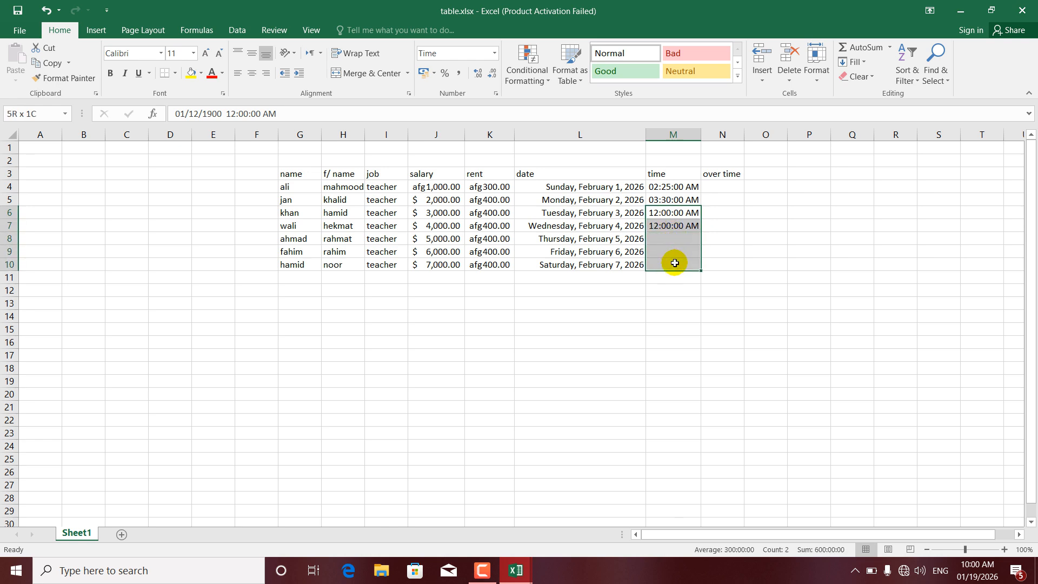
{"action": "left_click", "coordinate": [675, 186]}
{"action": "left_click_drag", "start_coordinate": [676, 209], "coordinate": [682, 278]}
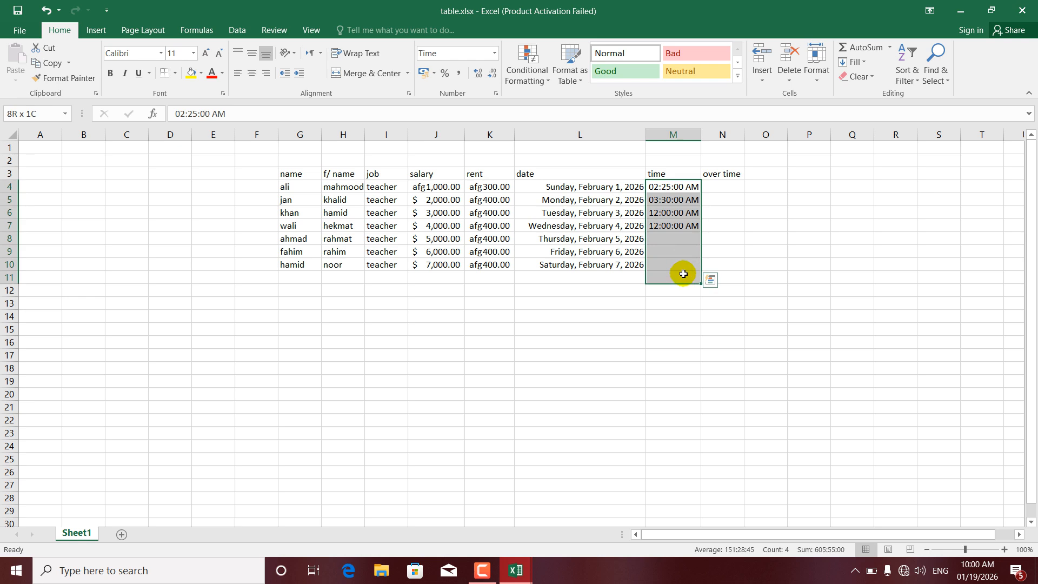
{"action": "left_click", "coordinate": [494, 53]}
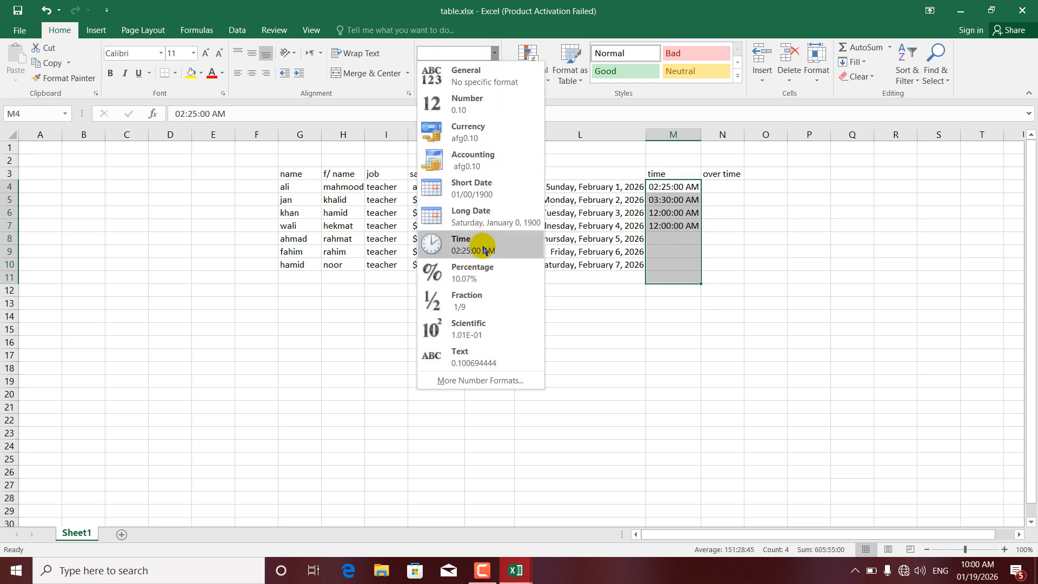
{"action": "left_click", "coordinate": [462, 244]}
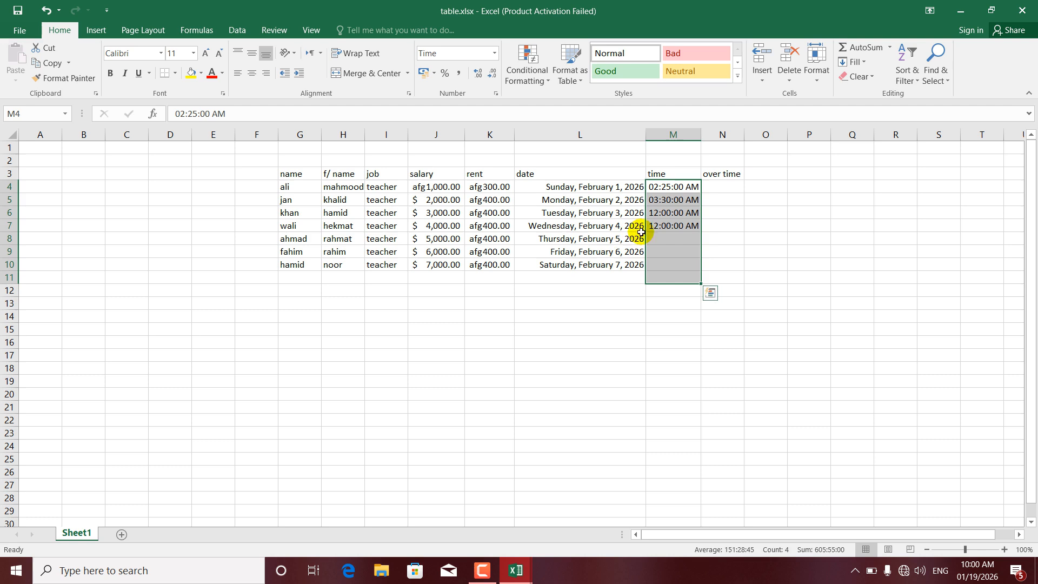
Step: Try the plain number 34 in the time cell M8
{"action": "left_click", "coordinate": [665, 238]}
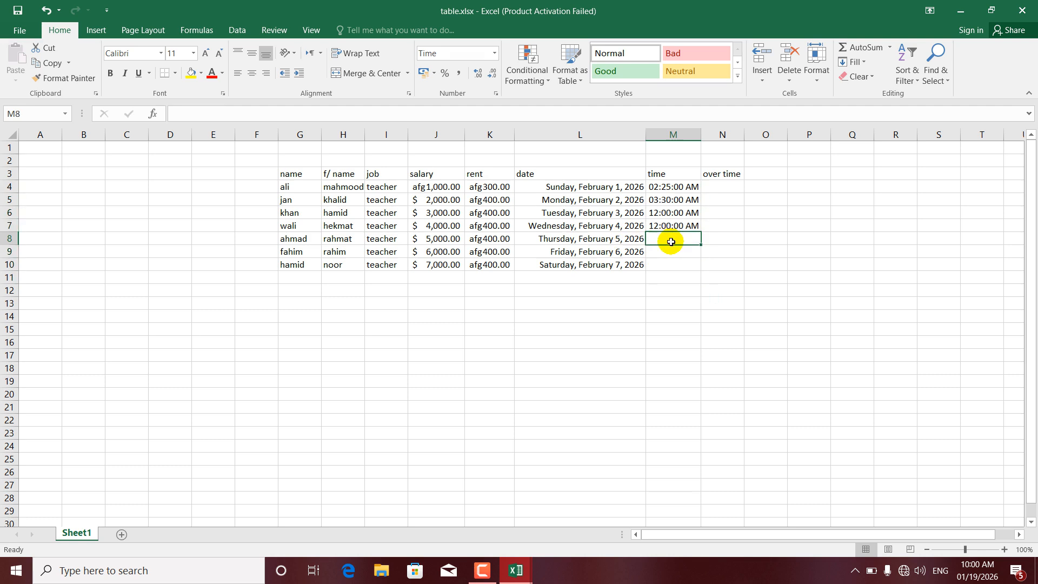
{"action": "type", "text": "34"}
{"action": "key", "text": "Return"}
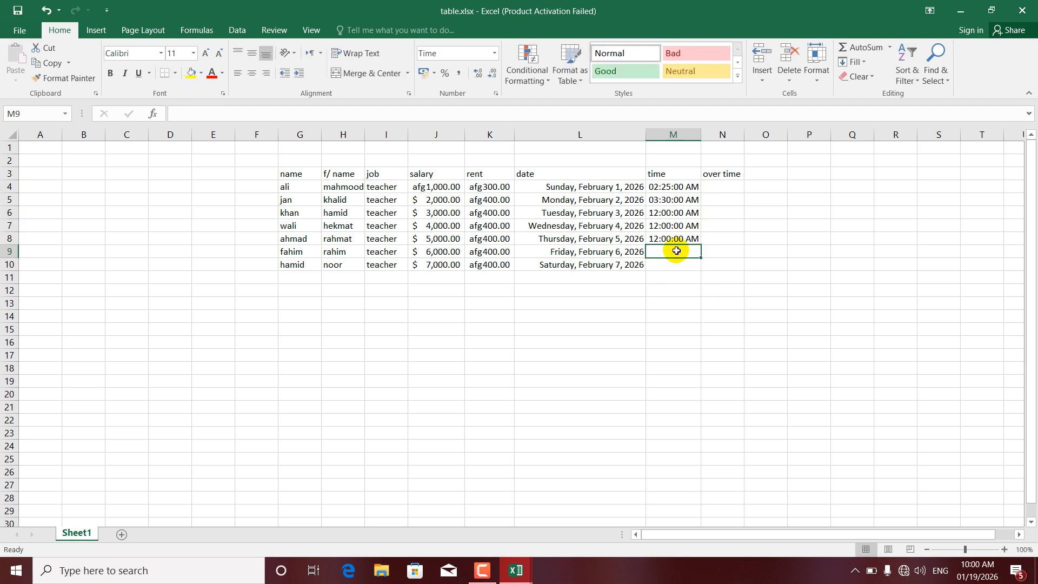
Step: Fill the time in M4 down through M10 as an hourly series, replacing the trial entries
{"action": "left_click_drag", "start_coordinate": [664, 186], "coordinate": [670, 281]}
{"action": "left_click", "coordinate": [684, 186]}
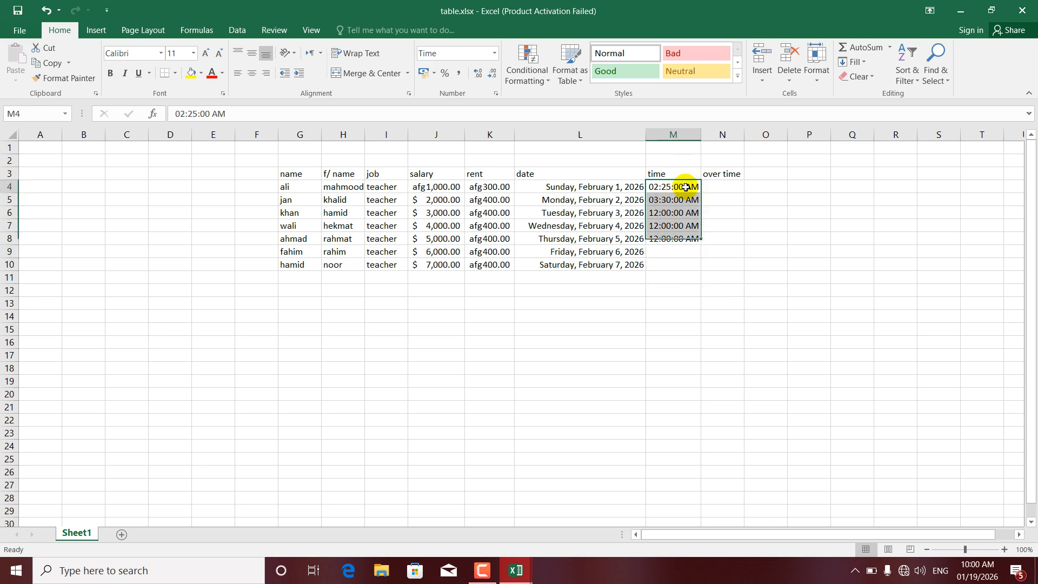
{"action": "left_click_drag", "start_coordinate": [694, 219], "coordinate": [686, 274]}
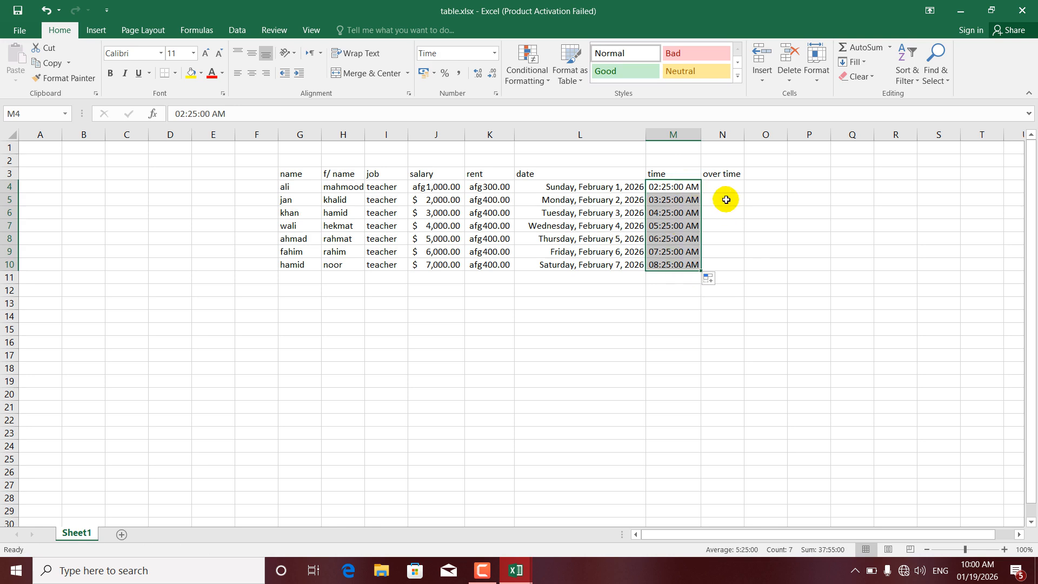
Step: Apply the Percentage format to the empty over time cells N4:N10
{"action": "left_click", "coordinate": [721, 187]}
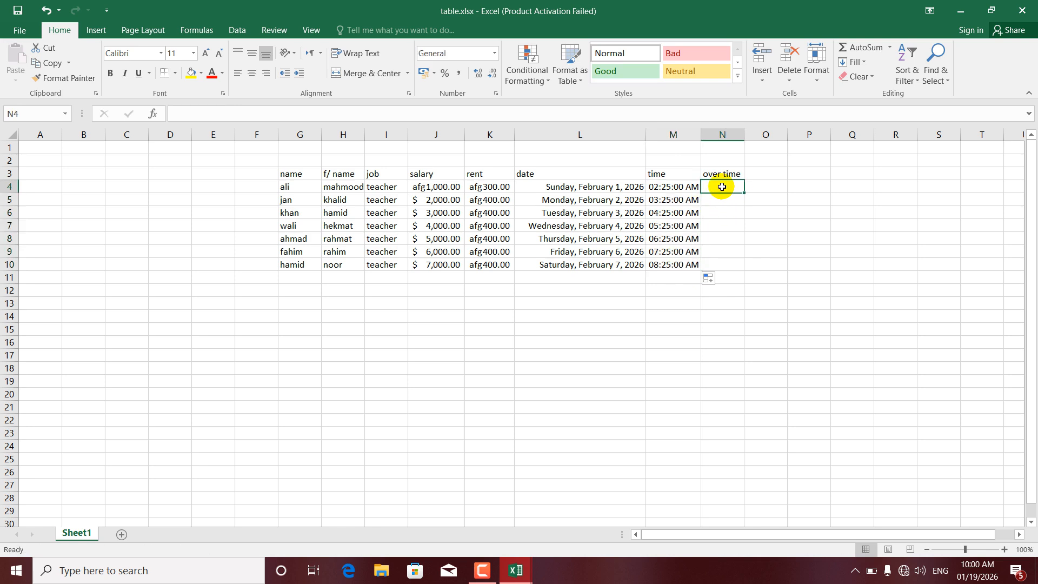
{"action": "left_click", "coordinate": [493, 52]}
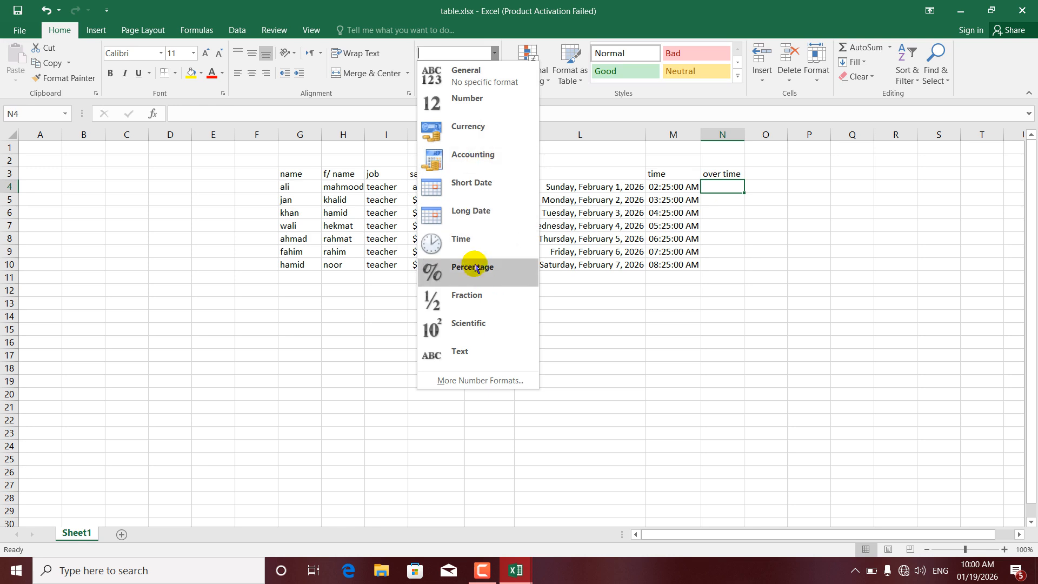
{"action": "left_click", "coordinate": [723, 187]}
{"action": "left_click_drag", "start_coordinate": [724, 187], "coordinate": [721, 264]}
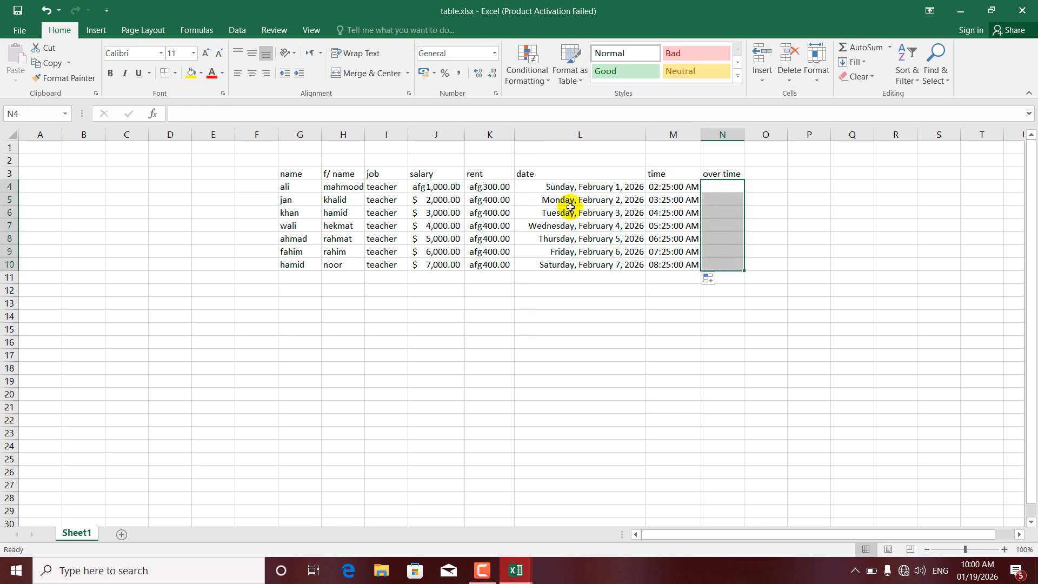
{"action": "left_click", "coordinate": [494, 53]}
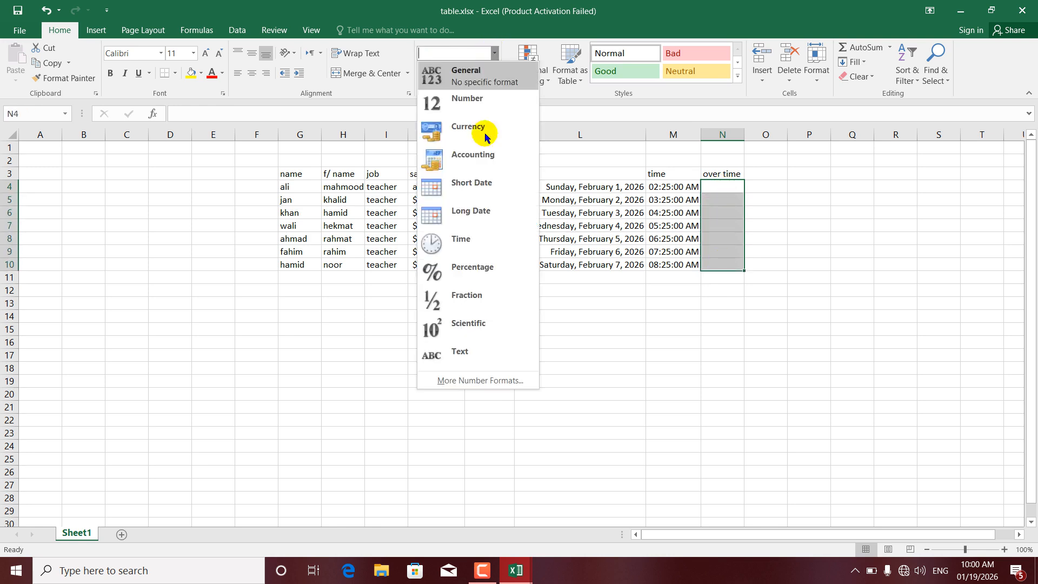
{"action": "left_click", "coordinate": [463, 274]}
Step: Enter the over time percentages 2, 3, 5, 6 and 7 in N4:N8
{"action": "left_click", "coordinate": [717, 187]}
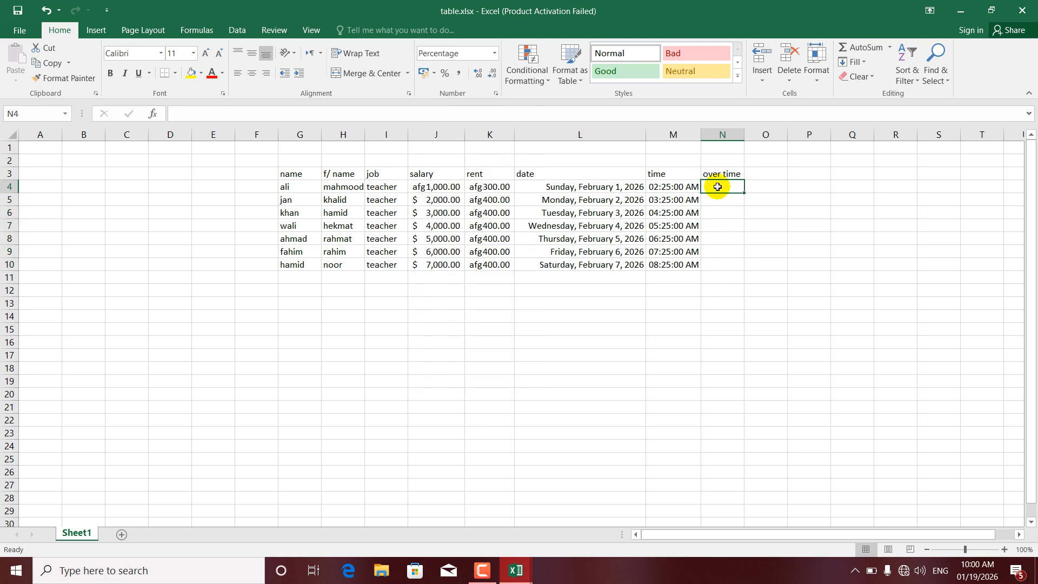
{"action": "type", "text": "2"}
{"action": "key", "text": "Return"}
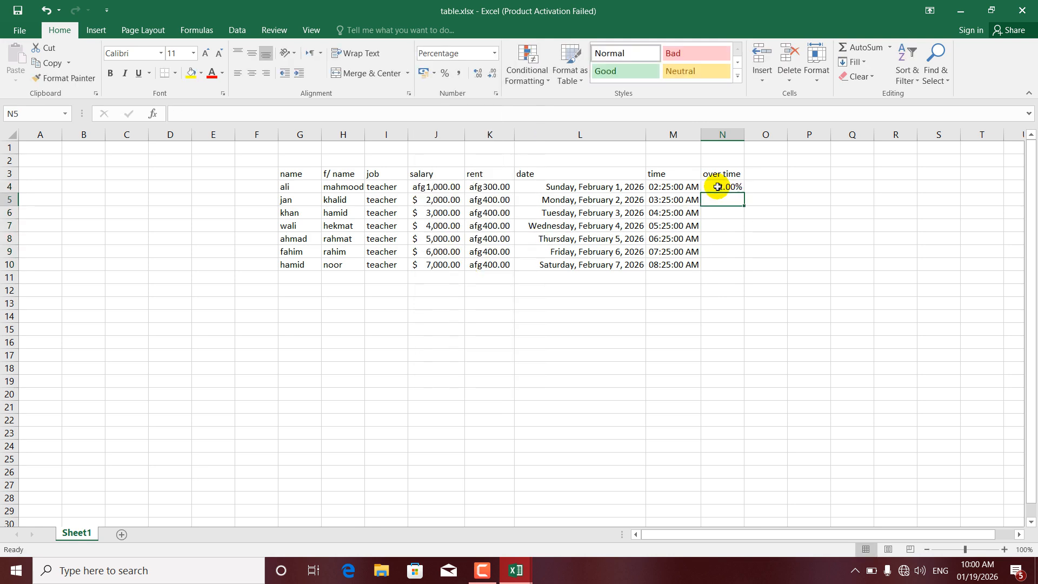
{"action": "type", "text": "3"}
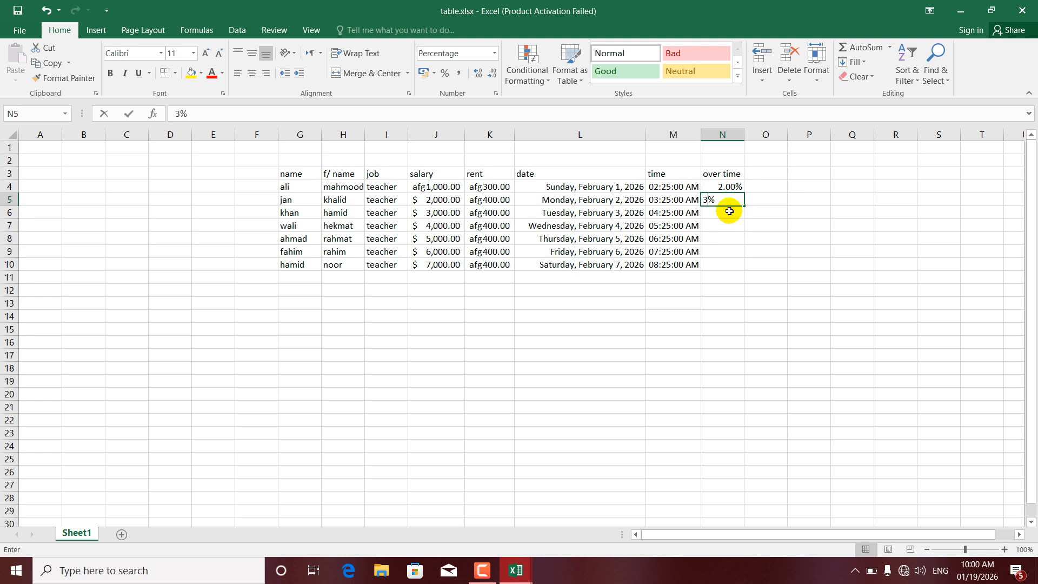
{"action": "key", "text": "Return"}
{"action": "type", "text": "5"}
{"action": "key", "text": "Return"}
{"action": "type", "text": "6"}
{"action": "key", "text": "Return"}
{"action": "type", "text": "7"}
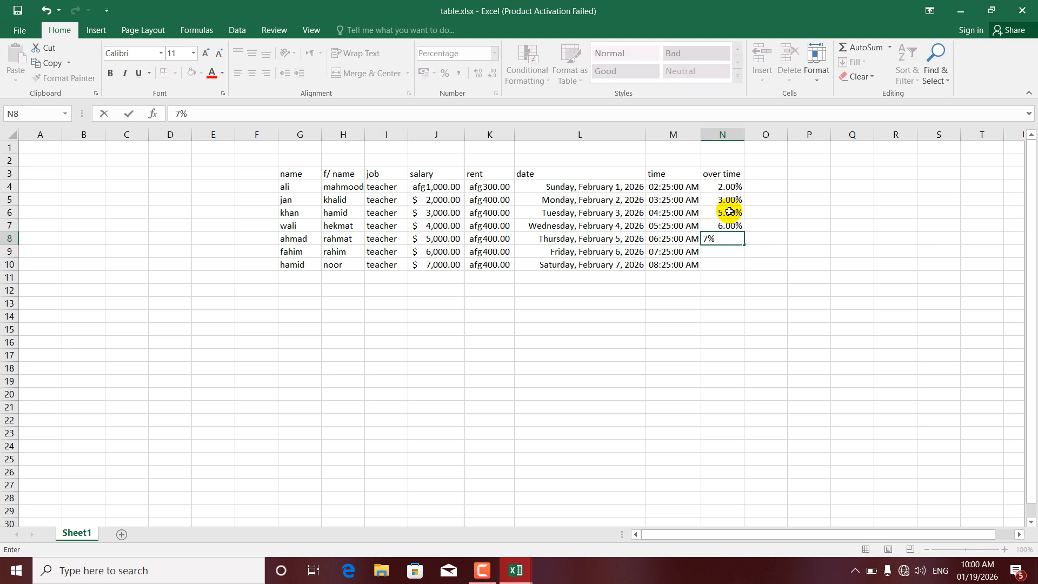
{"action": "key", "text": "Return"}
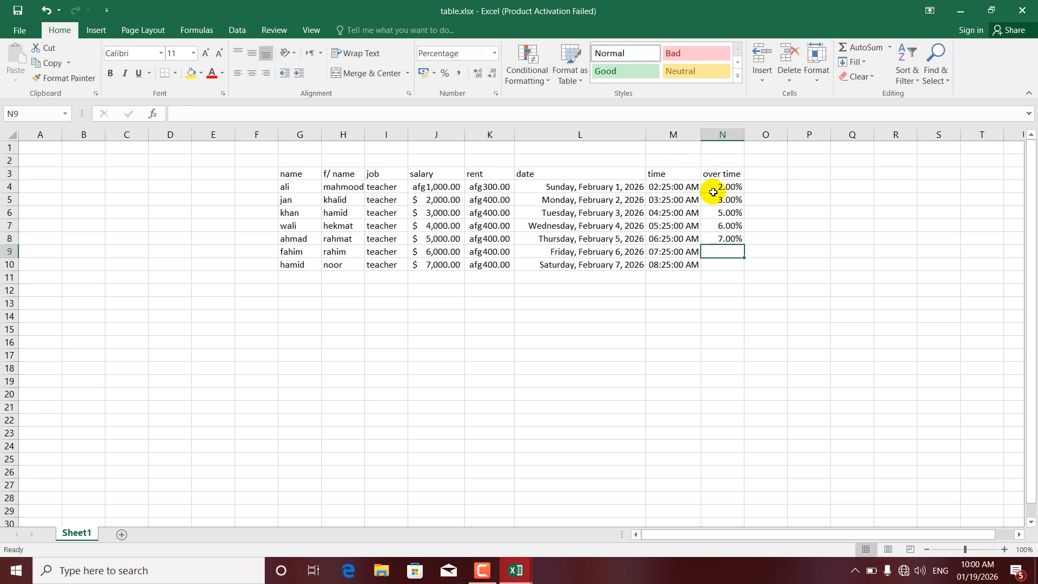
Step: Apply the Percentage format to the empty cells K12:K24 below the table
{"action": "left_click", "coordinate": [494, 53]}
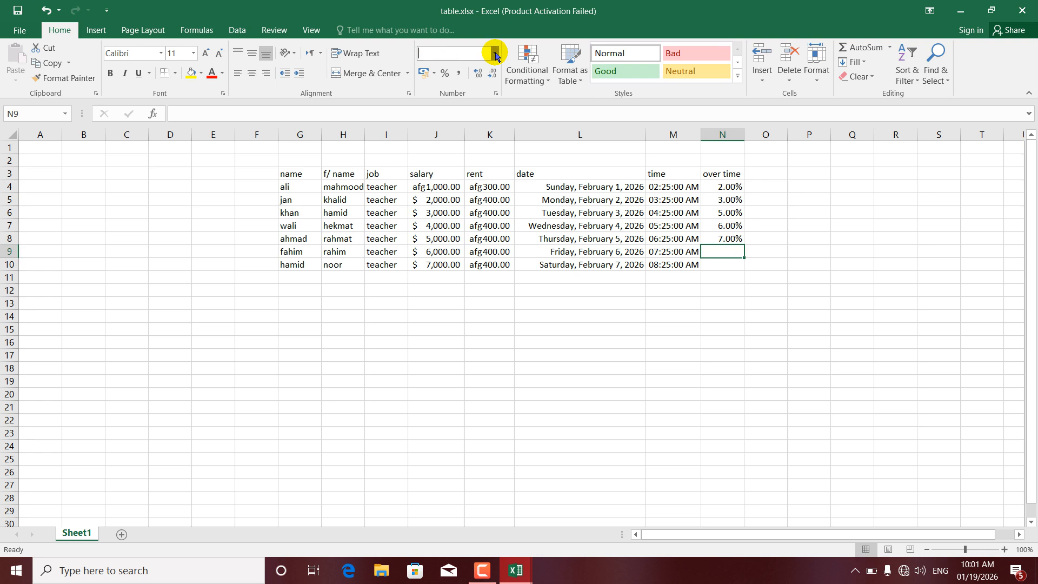
{"action": "left_click", "coordinate": [339, 276]}
{"action": "left_click_drag", "start_coordinate": [491, 294], "coordinate": [498, 440]}
{"action": "left_click", "coordinate": [495, 54]}
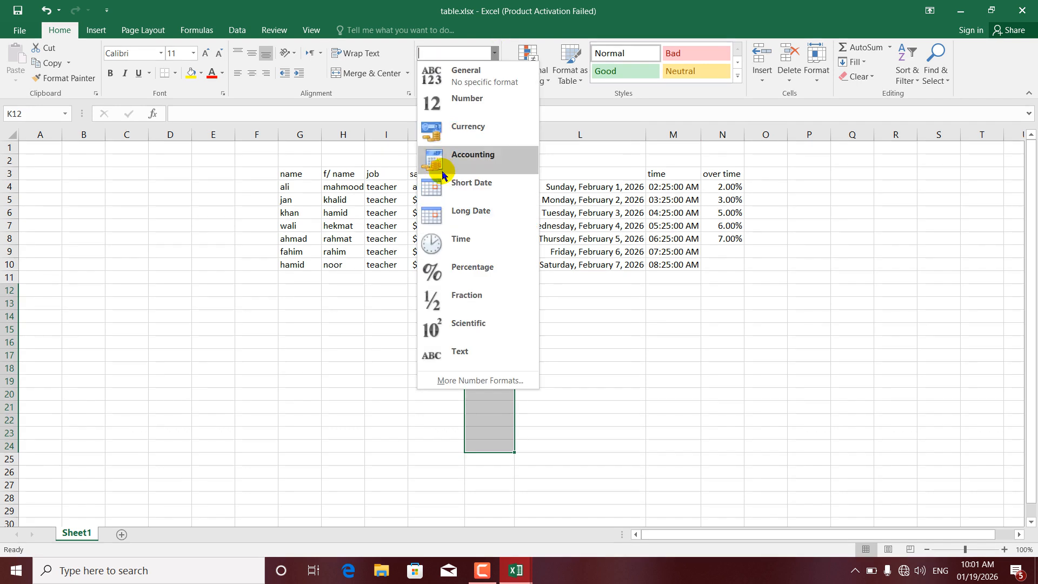
{"action": "left_click", "coordinate": [461, 277]}
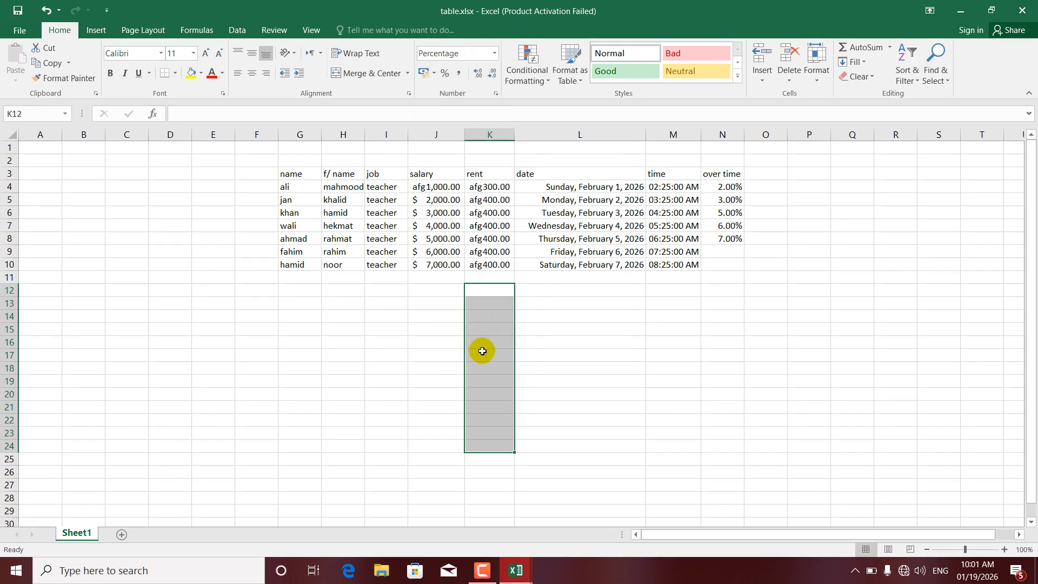
Step: Enter the percentages 34, 45, 45, 4, 5, 65, 6 and 45 in K16:K23
{"action": "left_click", "coordinate": [480, 338]}
{"action": "type", "text": "34"}
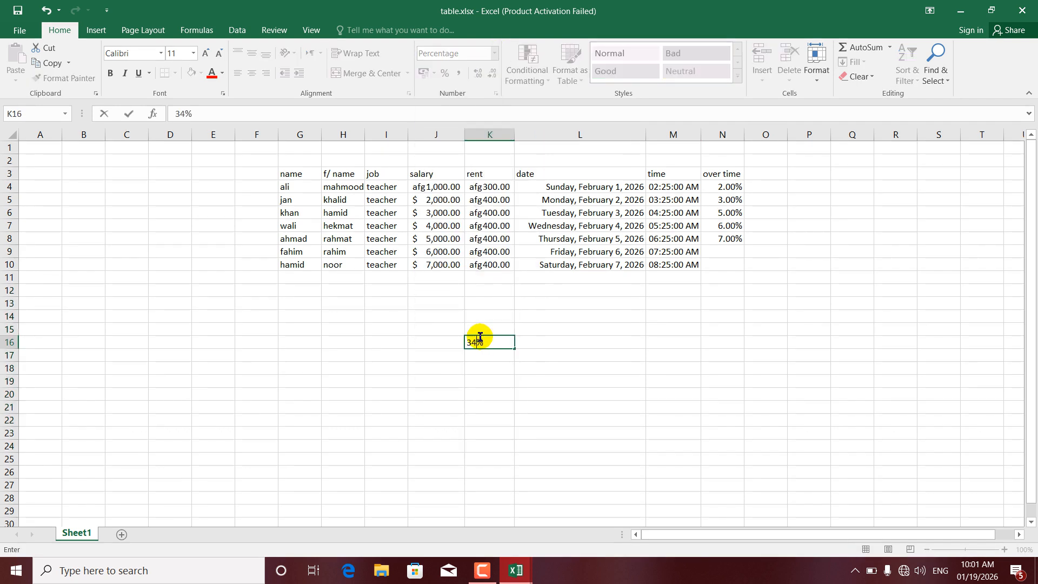
{"action": "key", "text": "Return"}
{"action": "type", "text": "45"}
{"action": "key", "text": "Return"}
{"action": "type", "text": "45"}
{"action": "key", "text": "Return"}
{"action": "type", "text": "4"}
{"action": "key", "text": "Return"}
{"action": "type", "text": "5 65"}
{"action": "key", "text": "Return"}
{"action": "type", "text": "6"}
{"action": "key", "text": "Return"}
{"action": "type", "text": "45"}
{"action": "key", "text": "Return"}
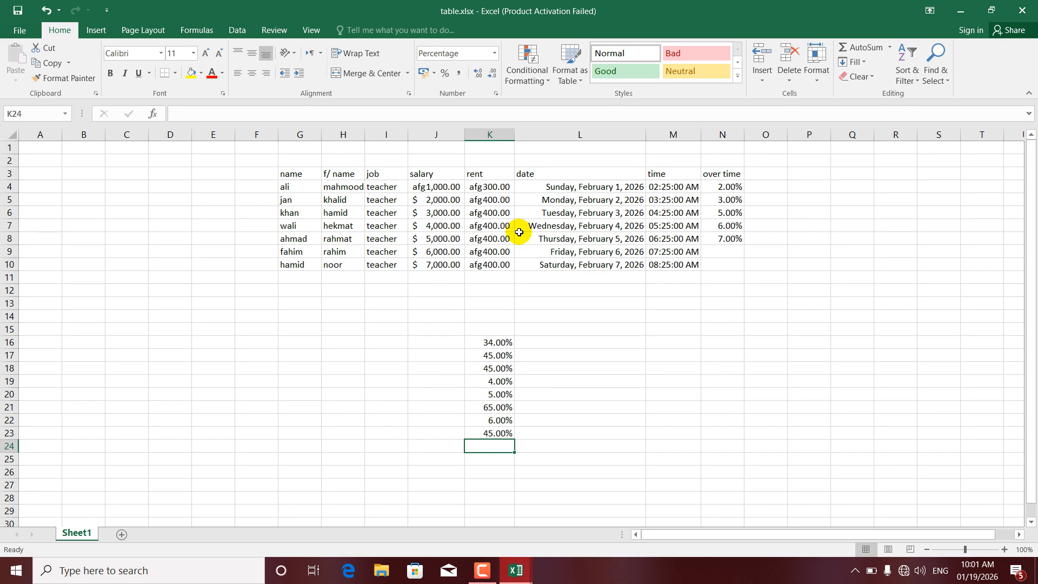
Step: Enter 10/2 in the General-format cell F17 and inspect how the cell stores it
{"action": "left_click", "coordinate": [494, 52]}
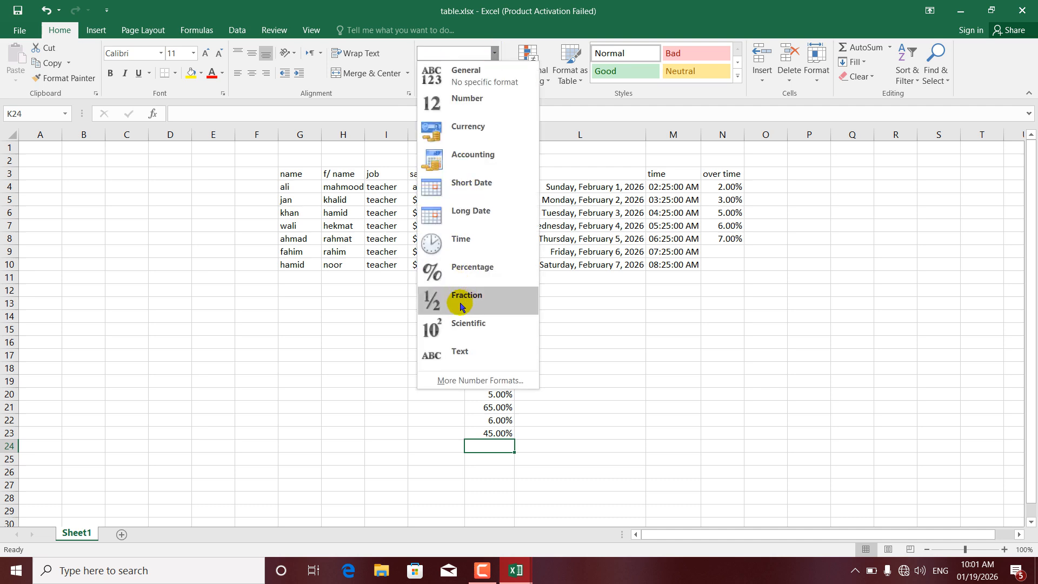
{"action": "left_click", "coordinate": [240, 351]}
{"action": "left_click", "coordinate": [243, 352]}
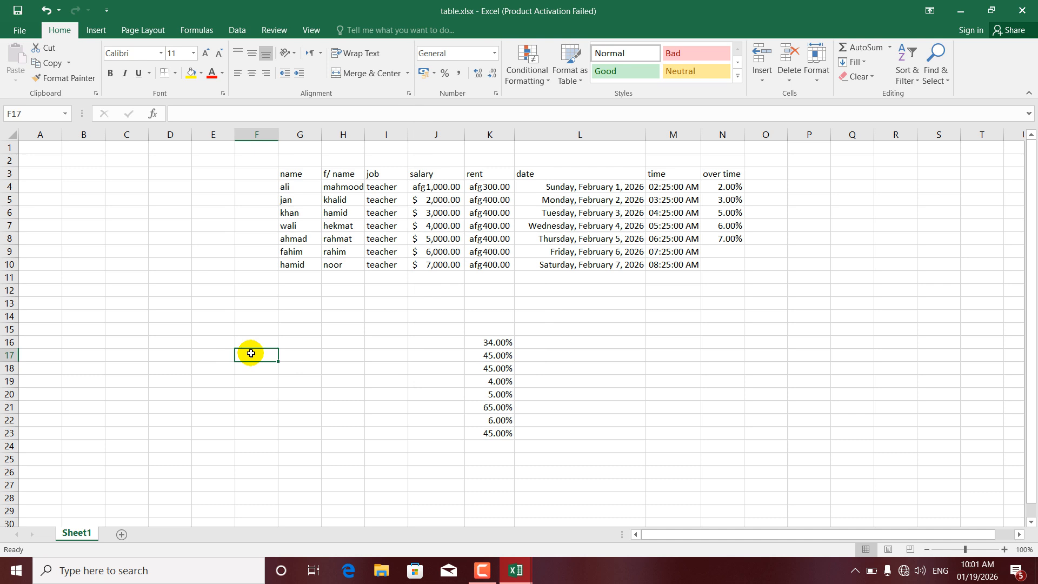
{"action": "type", "text": "10"}
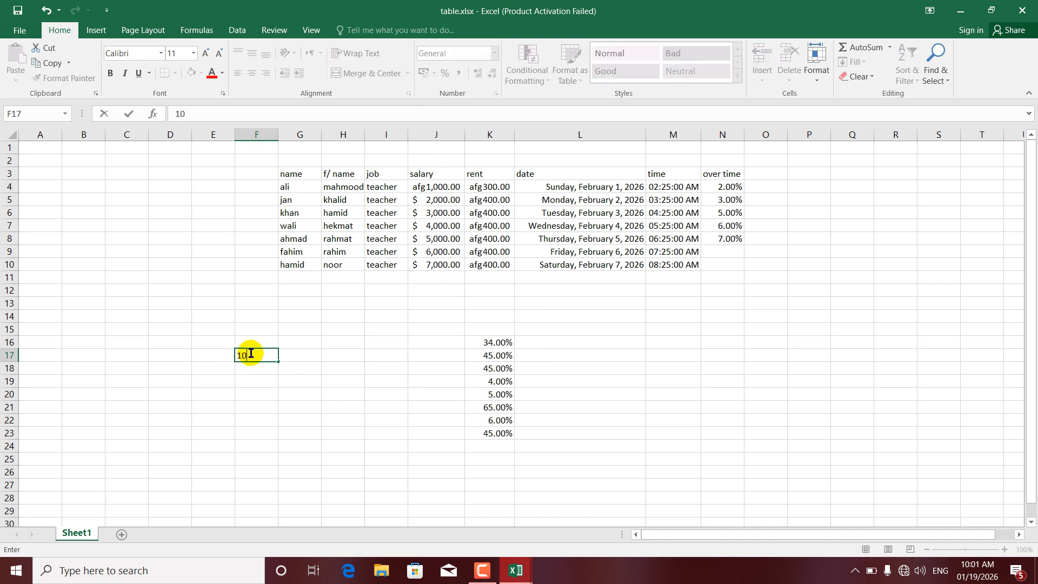
{"action": "type", "text": "/02"}
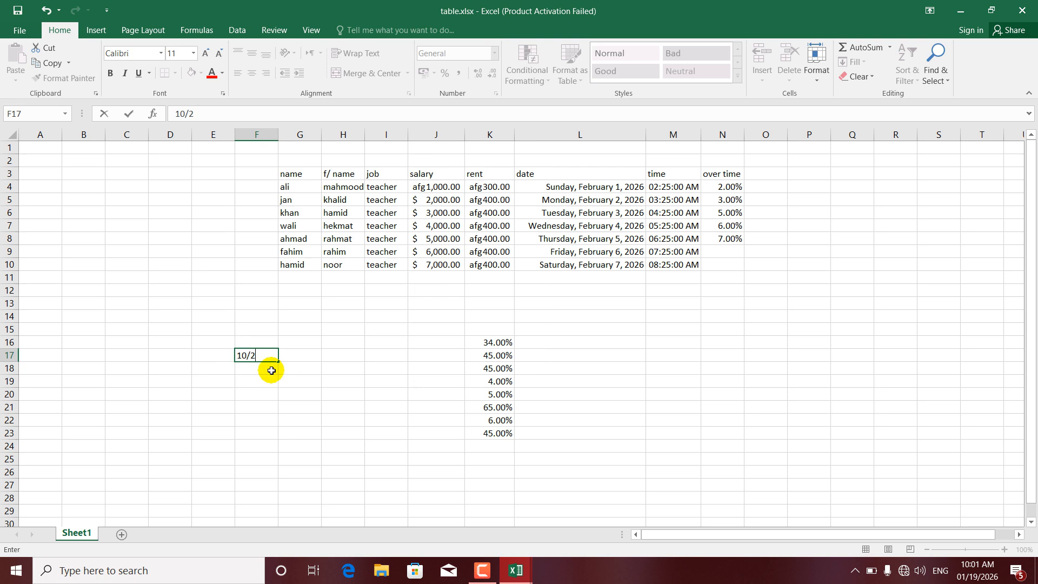
{"action": "left_click", "coordinate": [271, 366]}
{"action": "left_click", "coordinate": [256, 357]}
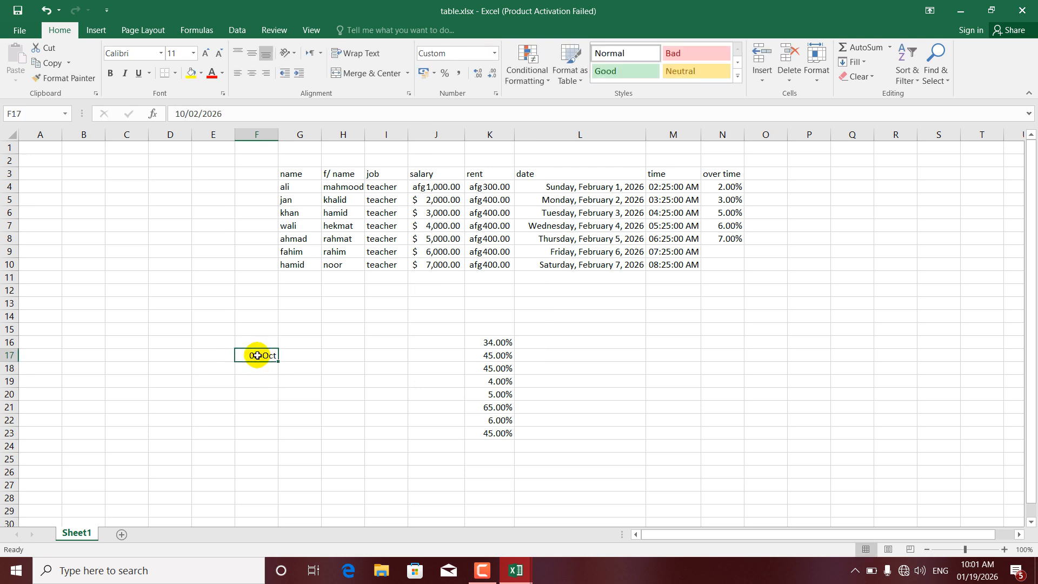
{"action": "left_click", "coordinate": [260, 368]}
{"action": "left_click", "coordinate": [260, 357]}
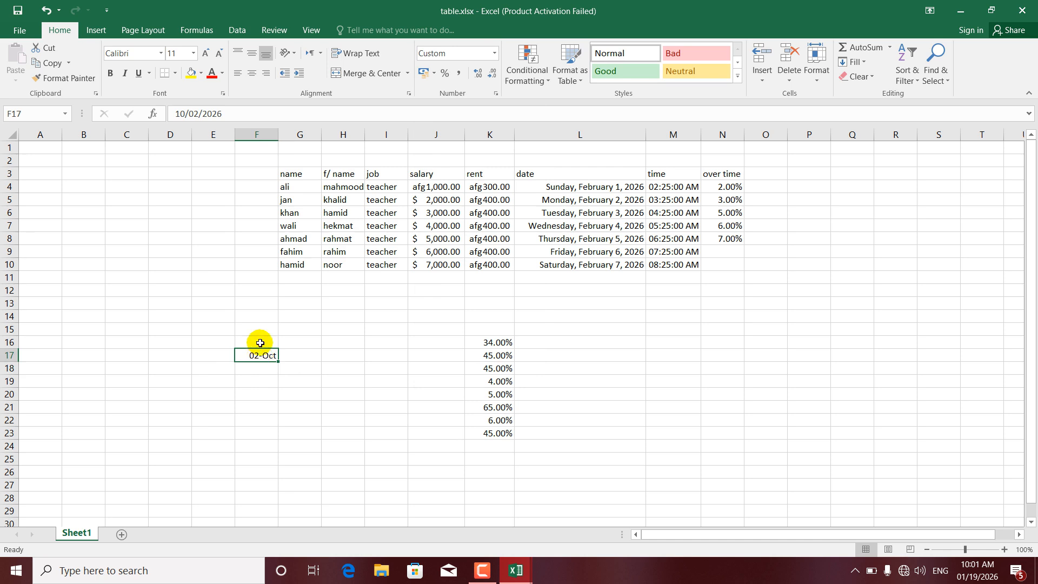
Step: Reset the cells F12:L29 below the table to the General number format
{"action": "left_click_drag", "start_coordinate": [258, 342], "coordinate": [266, 483]}
{"action": "left_click_drag", "start_coordinate": [247, 290], "coordinate": [595, 509]}
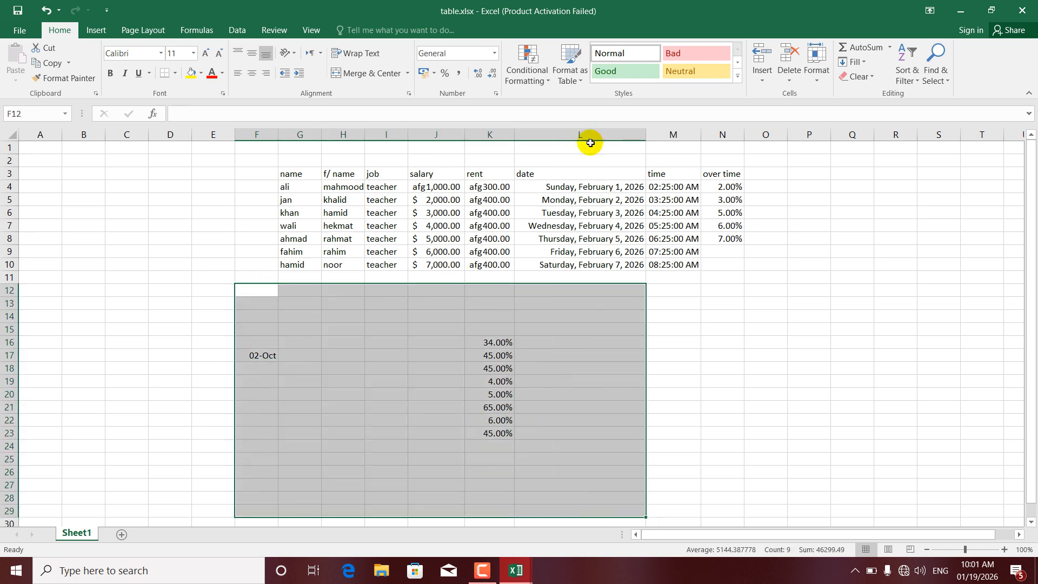
{"action": "left_click", "coordinate": [494, 53]}
{"action": "left_click", "coordinate": [485, 81]}
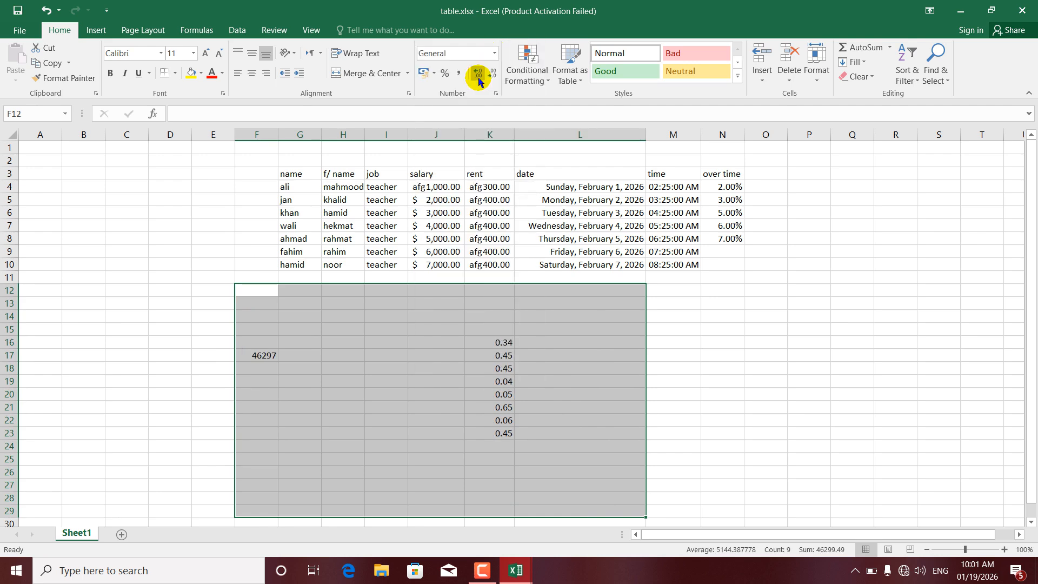
Step: Clear the contents of the practice cells F14:L27 below the table
{"action": "left_click", "coordinate": [442, 366]}
{"action": "left_click_drag", "start_coordinate": [271, 320], "coordinate": [603, 479]}
{"action": "key", "text": "Delete"}
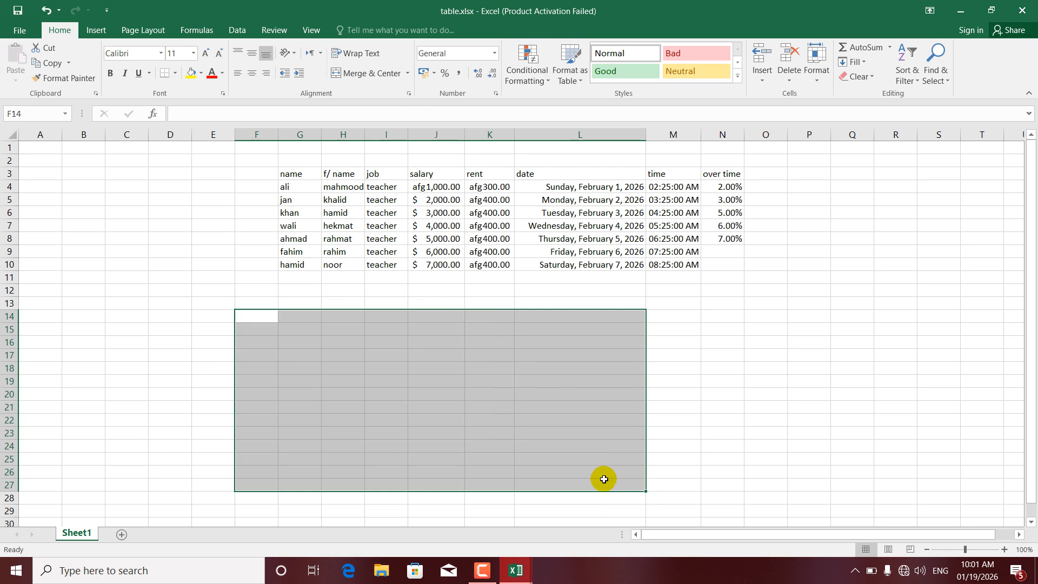
Step: Apply the Fraction format to the empty cells J15:J29 below the table
{"action": "left_click", "coordinate": [397, 331]}
{"action": "left_click_drag", "start_coordinate": [440, 331], "coordinate": [433, 513]}
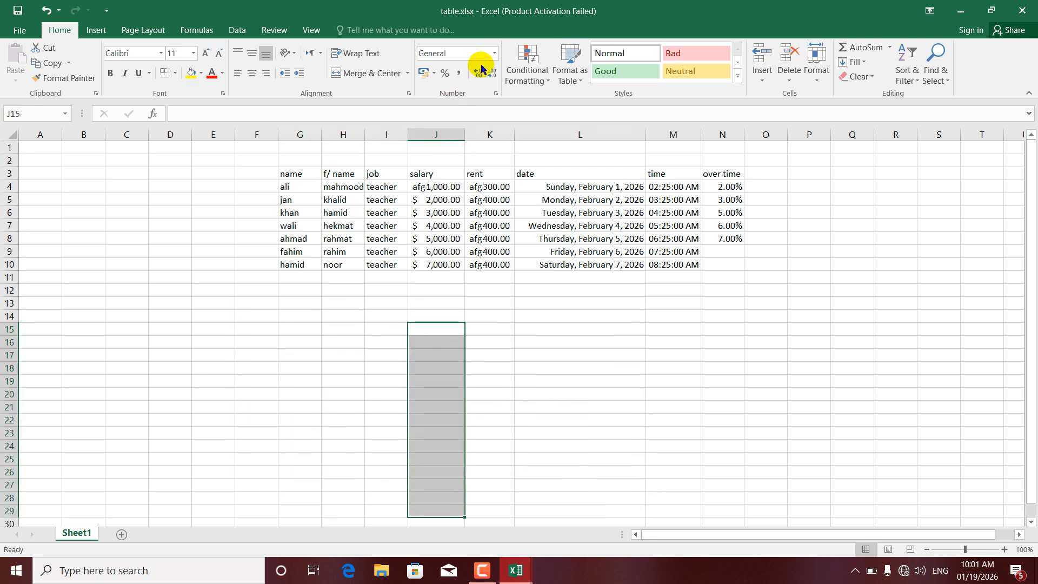
{"action": "left_click", "coordinate": [494, 53]}
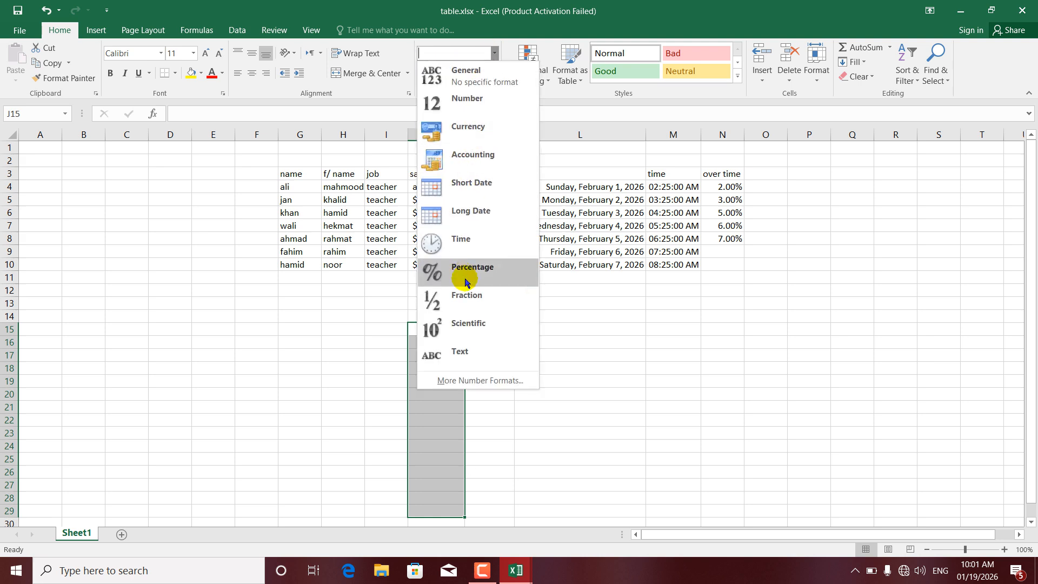
{"action": "left_click", "coordinate": [465, 295]}
Step: Enter 10/2 and 20/2 in the Fraction-format cells J15 and J16
{"action": "left_click_drag", "start_coordinate": [434, 327], "coordinate": [433, 329]}
{"action": "left_click", "coordinate": [434, 328]}
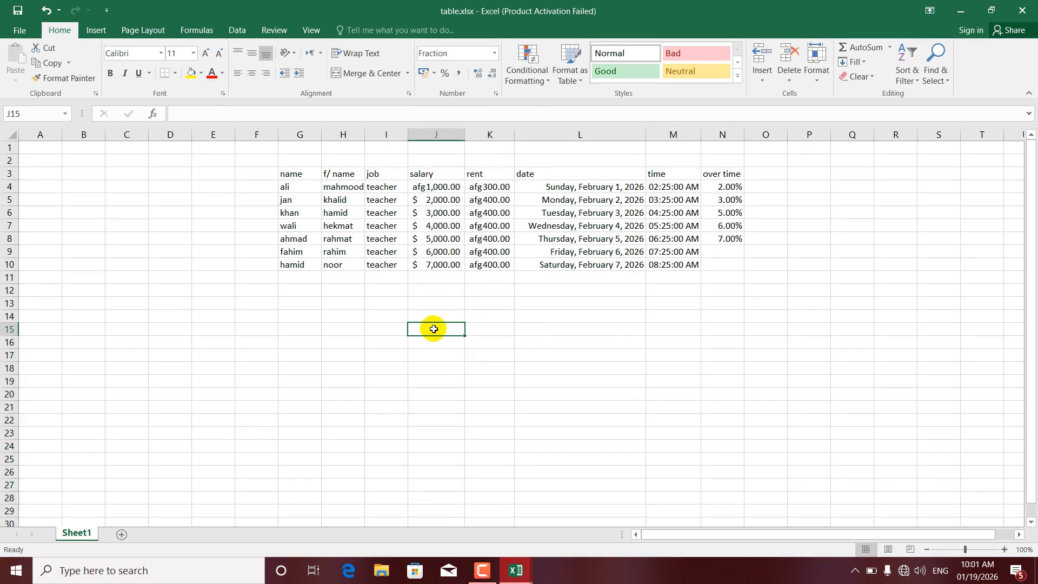
{"action": "type", "text": "10/2"}
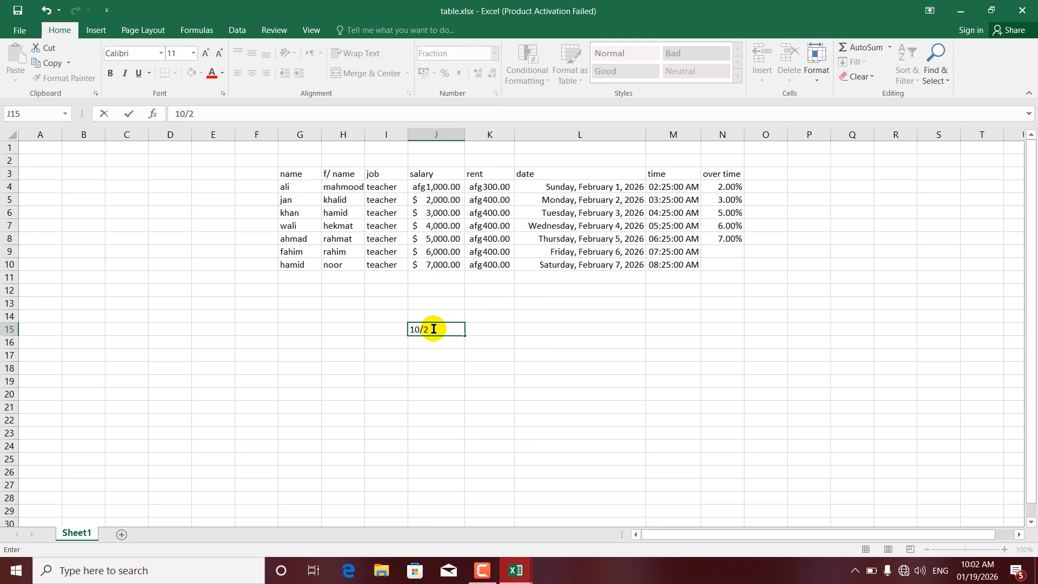
{"action": "key", "text": "Return"}
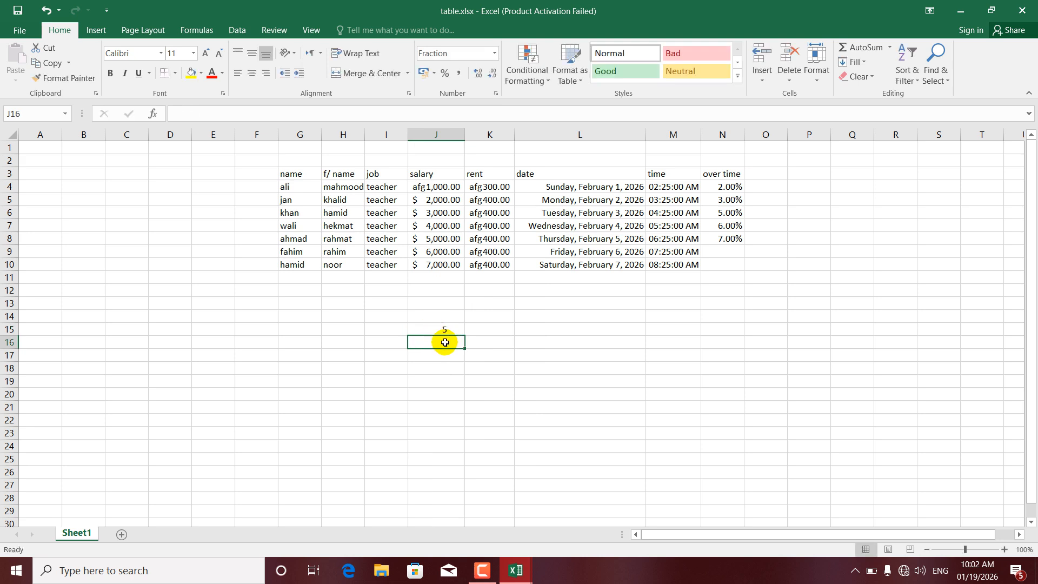
{"action": "type", "text": "20"}
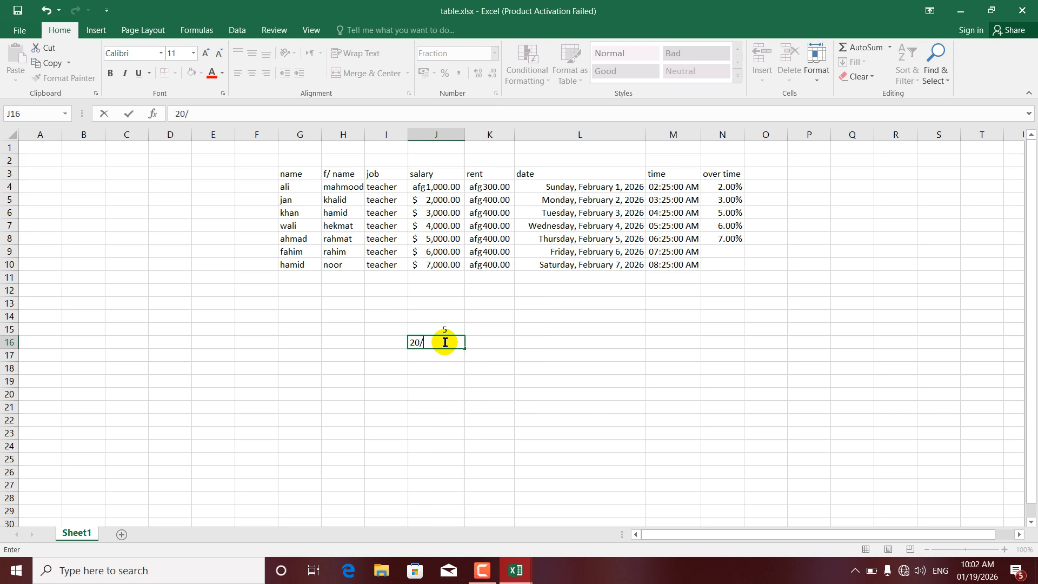
{"action": "type", "text": "/2"}
{"action": "key", "text": "Return"}
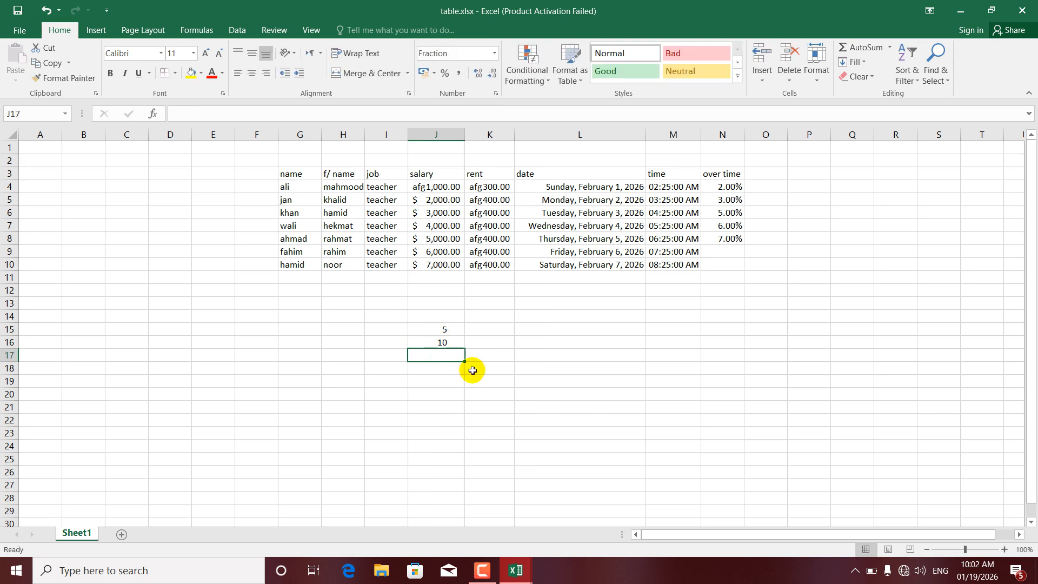
{"action": "left_click", "coordinate": [445, 332]}
{"action": "left_click", "coordinate": [447, 342]}
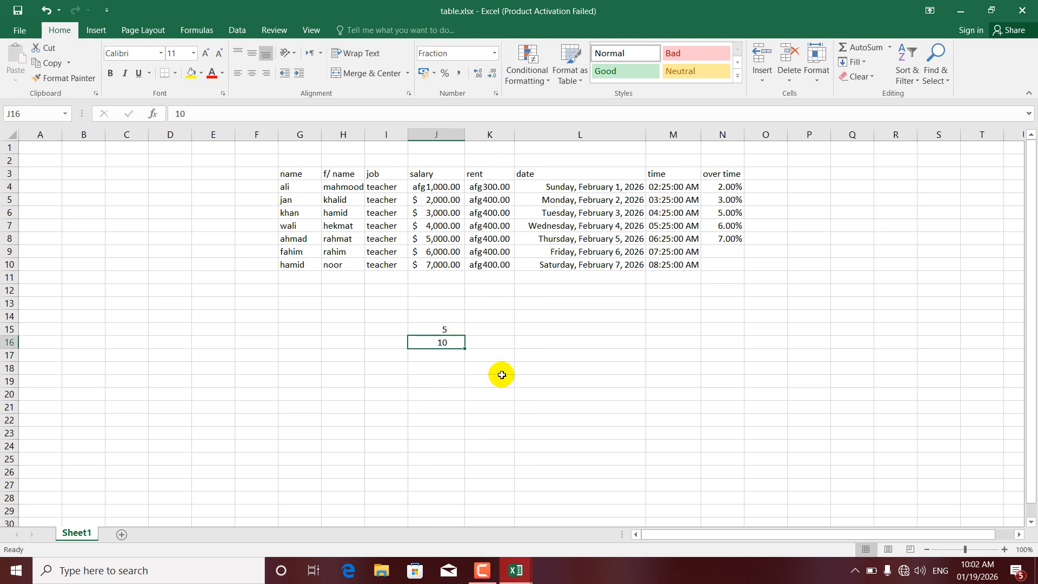
Step: Apply the Scientific format to the empty cells K13:K29
{"action": "left_click_drag", "start_coordinate": [495, 298], "coordinate": [495, 511]}
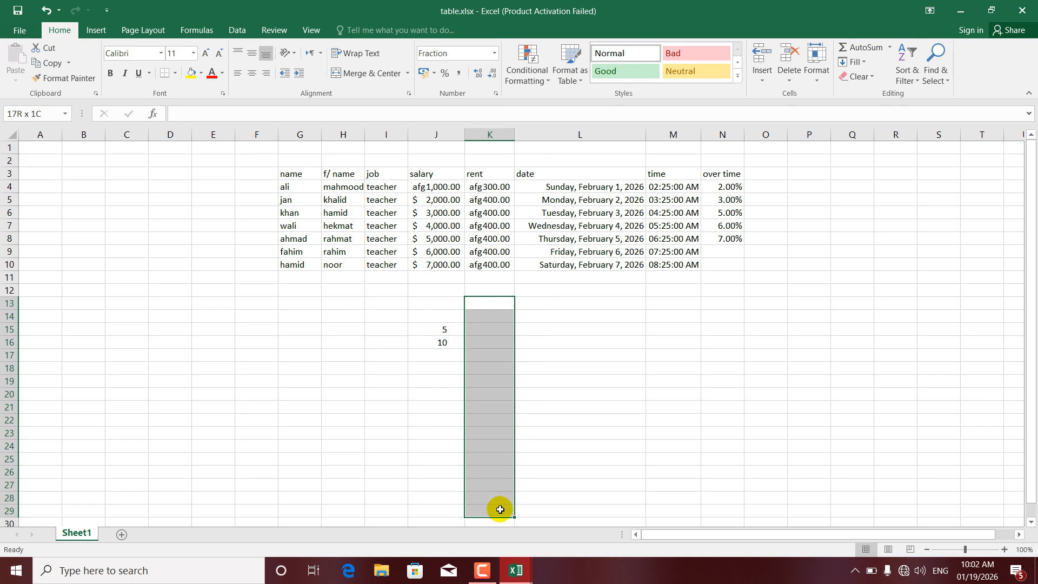
{"action": "left_click", "coordinate": [493, 53]}
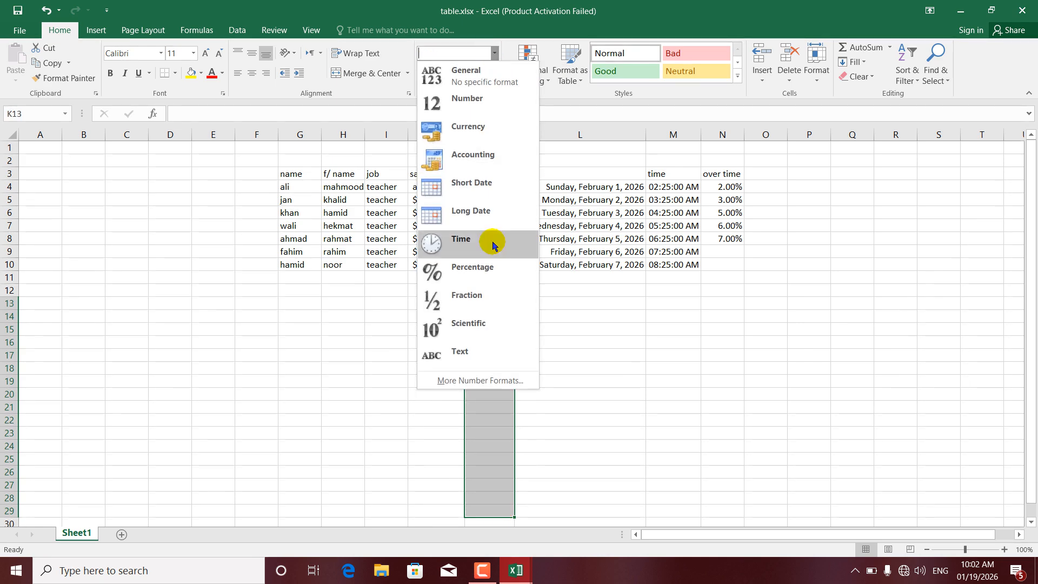
{"action": "left_click", "coordinate": [460, 328]}
Step: Enter 30000 in L13, outside the Scientific-format cells, as a comparison
{"action": "left_click", "coordinate": [491, 302]}
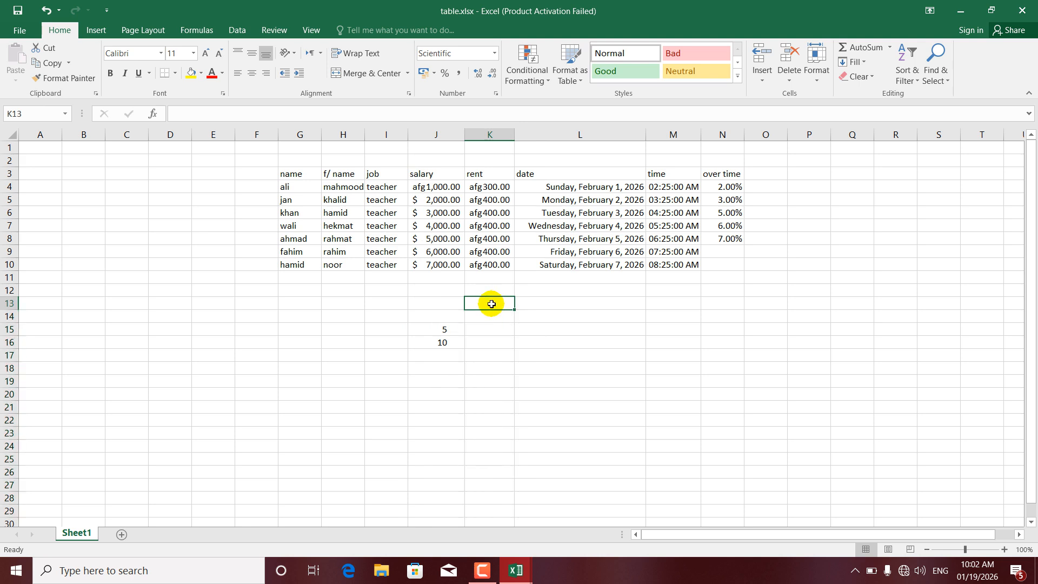
{"action": "left_click", "coordinate": [534, 303]}
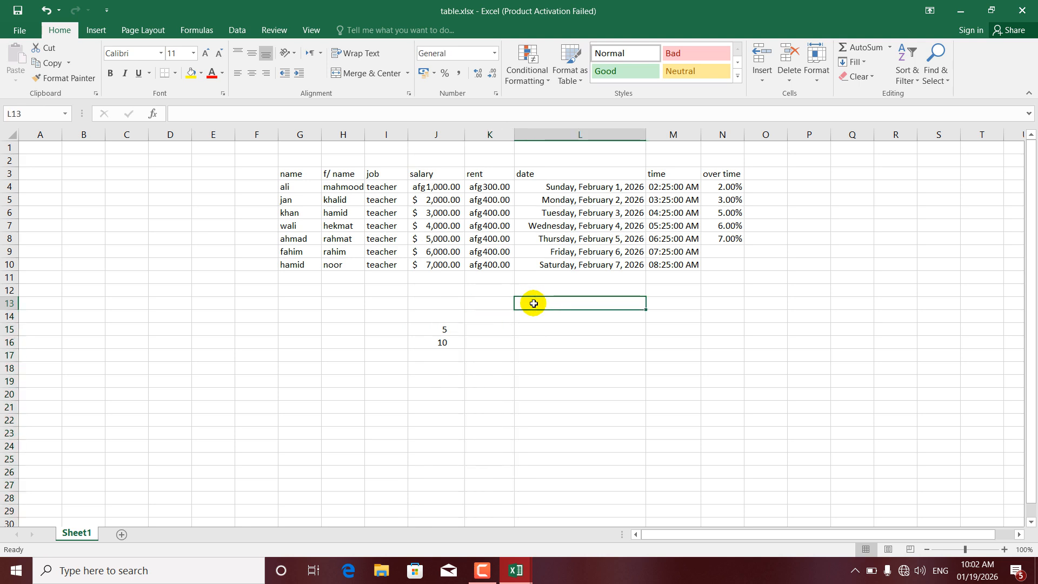
{"action": "type", "text": "30000"}
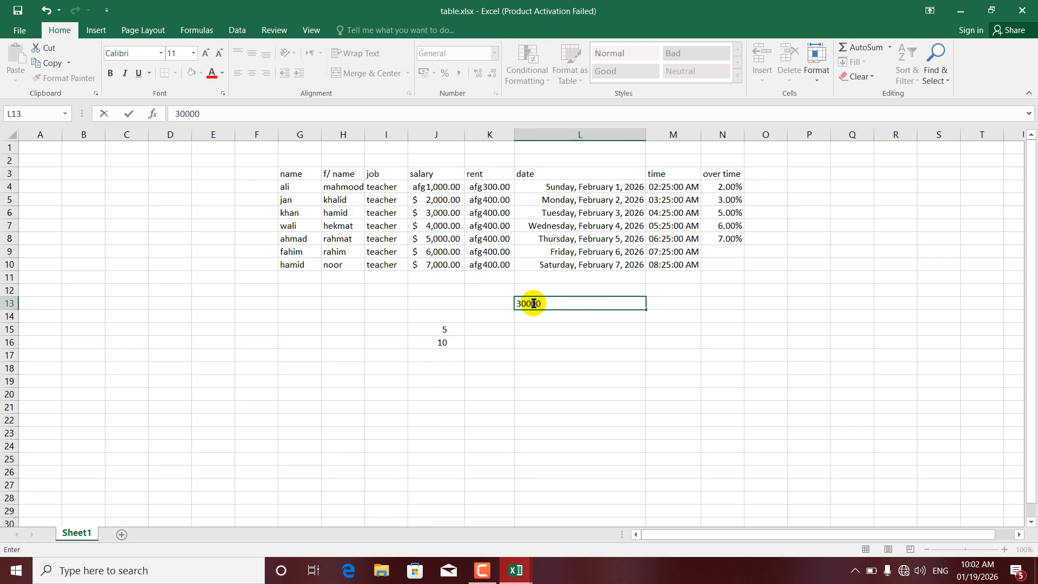
{"action": "key", "text": "Left"}
{"action": "left_click", "coordinate": [577, 305]}
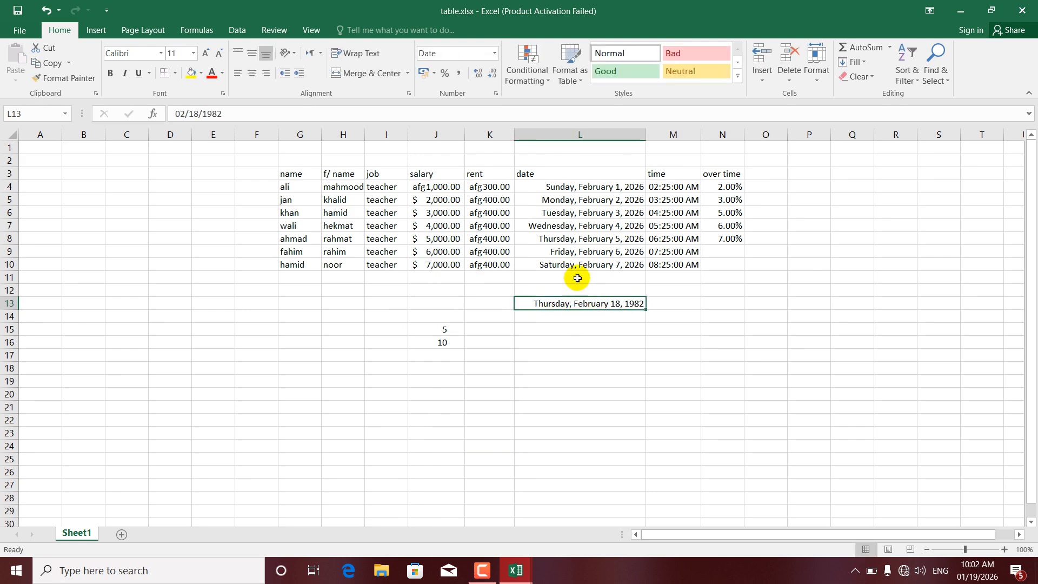
Step: Enter 30000, 40000 and 3000 in the Scientific-format cells K14:K16
{"action": "left_click", "coordinate": [491, 316]}
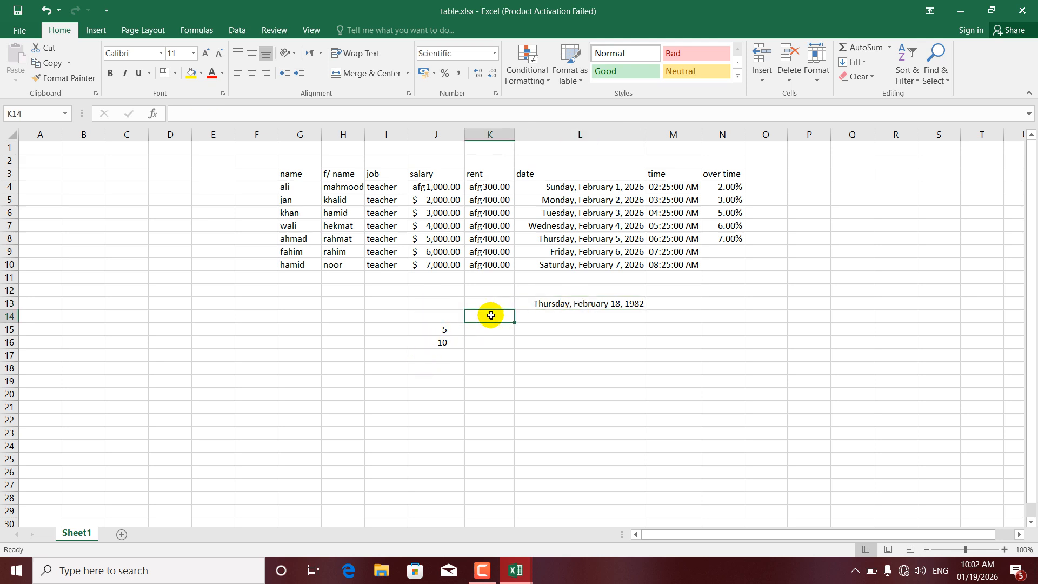
{"action": "type", "text": "30000"}
{"action": "key", "text": "Return"}
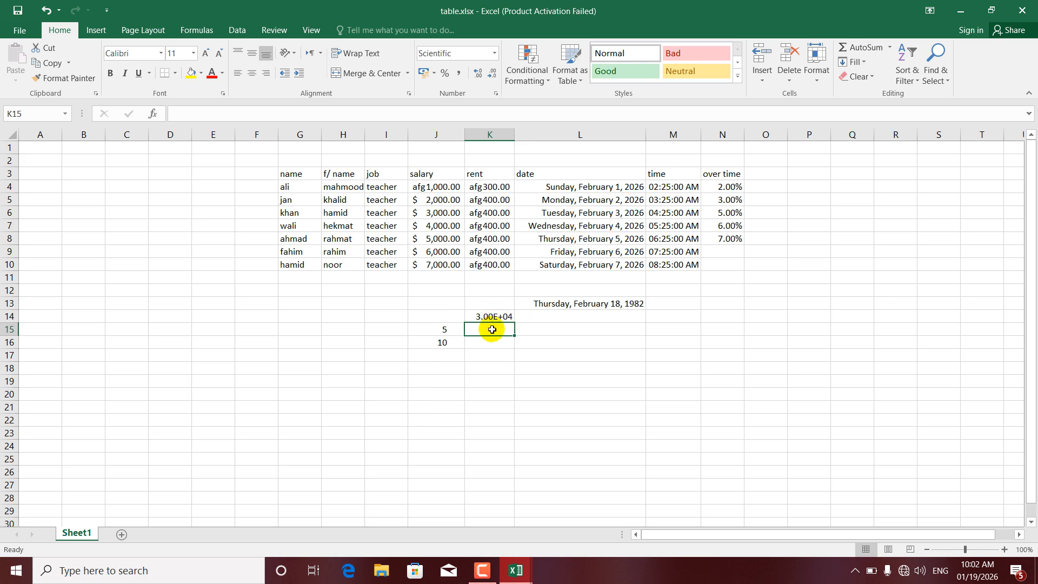
{"action": "left_click", "coordinate": [487, 317]}
{"action": "left_click", "coordinate": [491, 330]}
{"action": "type", "text": "4"}
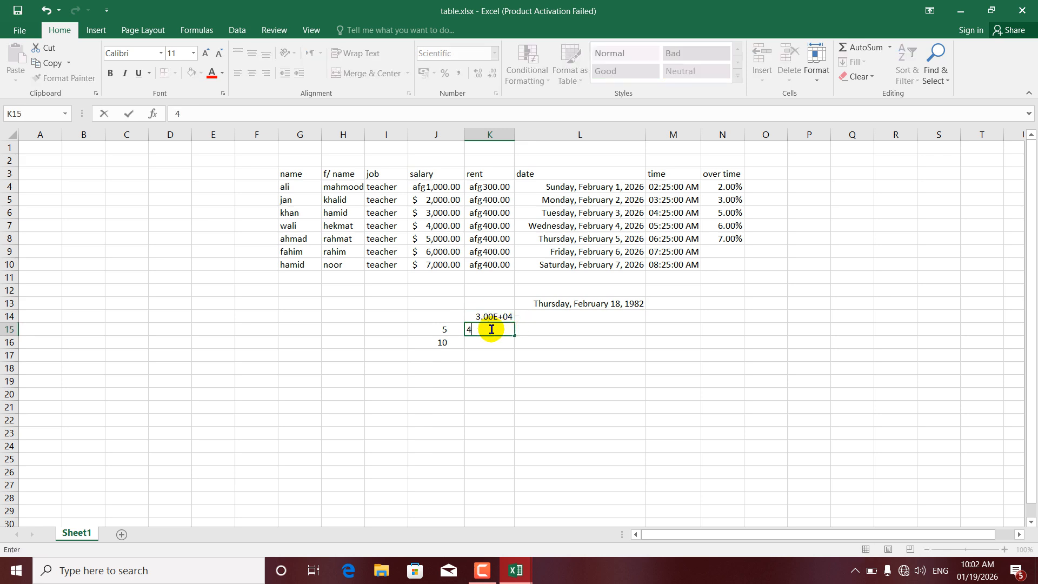
{"action": "type", "text": "0000"}
{"action": "key", "text": "Return"}
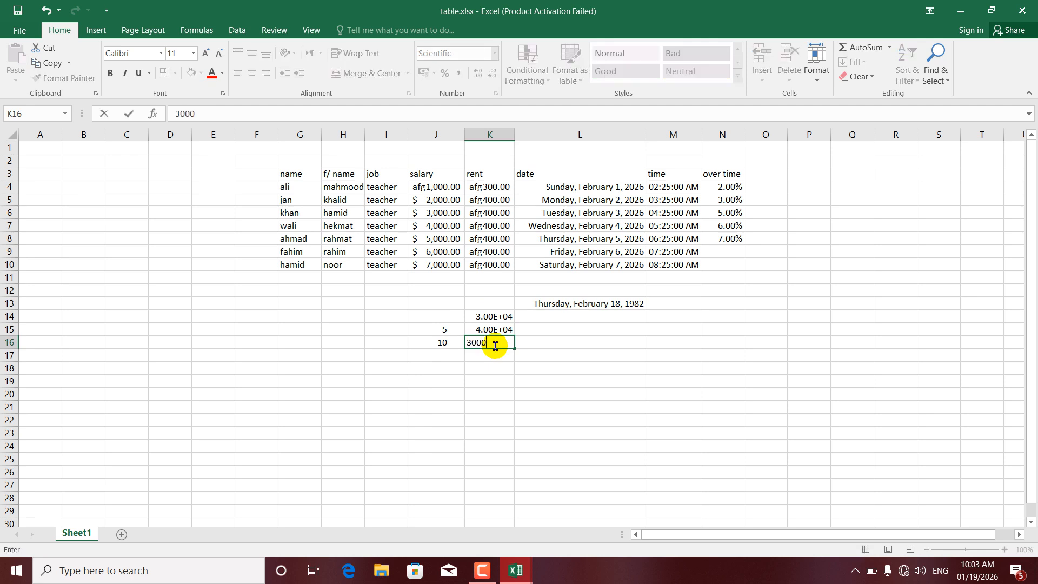
{"action": "key", "text": "Return"}
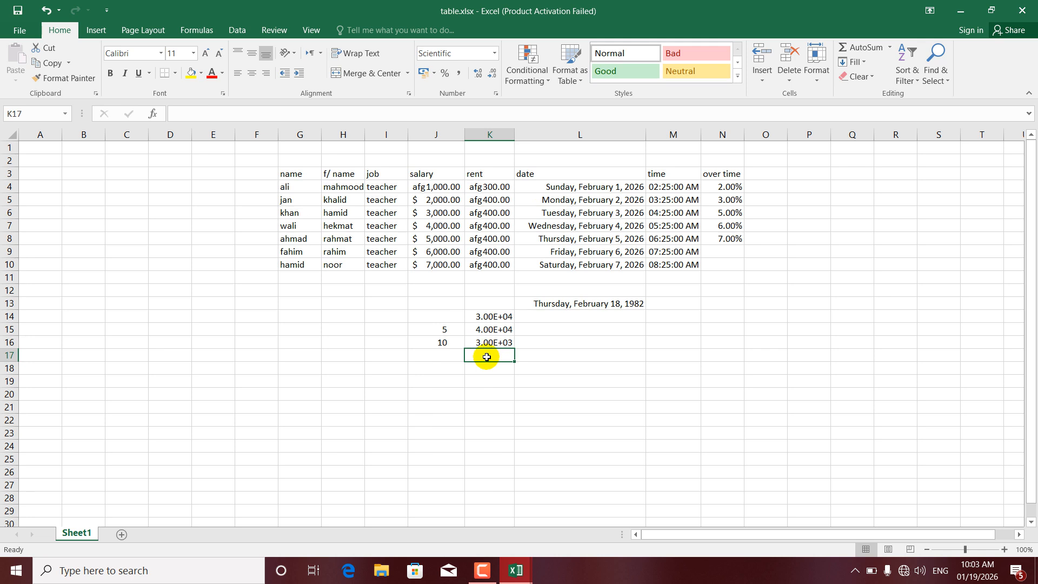
Step: Apply the Text format to the empty cells of column D from D9 downward
{"action": "left_click", "coordinate": [495, 53]}
{"action": "left_click", "coordinate": [224, 328]}
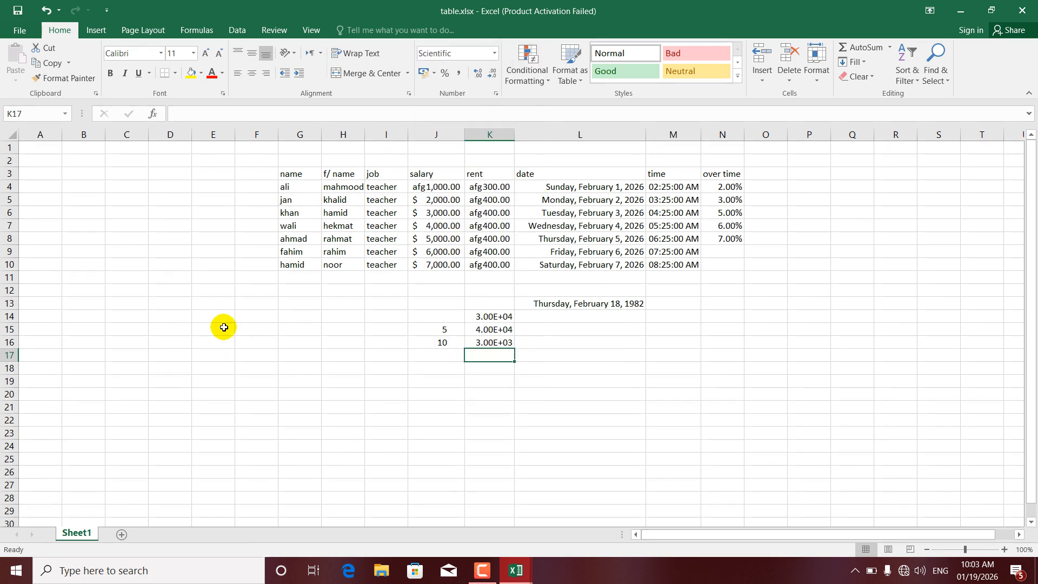
{"action": "left_click_drag", "start_coordinate": [175, 260], "coordinate": [169, 433]}
{"action": "left_click", "coordinate": [494, 54]}
{"action": "left_click", "coordinate": [450, 346]}
Step: Enter the sample text kdfjsldkjf and dsjflks in D9:D10, and clear both cells
{"action": "left_click", "coordinate": [169, 252]}
{"action": "type", "text": "kdfjsldkjf"}
{"action": "key", "text": "Return"}
{"action": "type", "text": "dsjflks"}
{"action": "key", "text": "Return"}
{"action": "key", "text": "Up"}
{"action": "key", "text": "BackSpace"}
{"action": "key", "text": "Up"}
{"action": "key", "text": "BackSpace"}
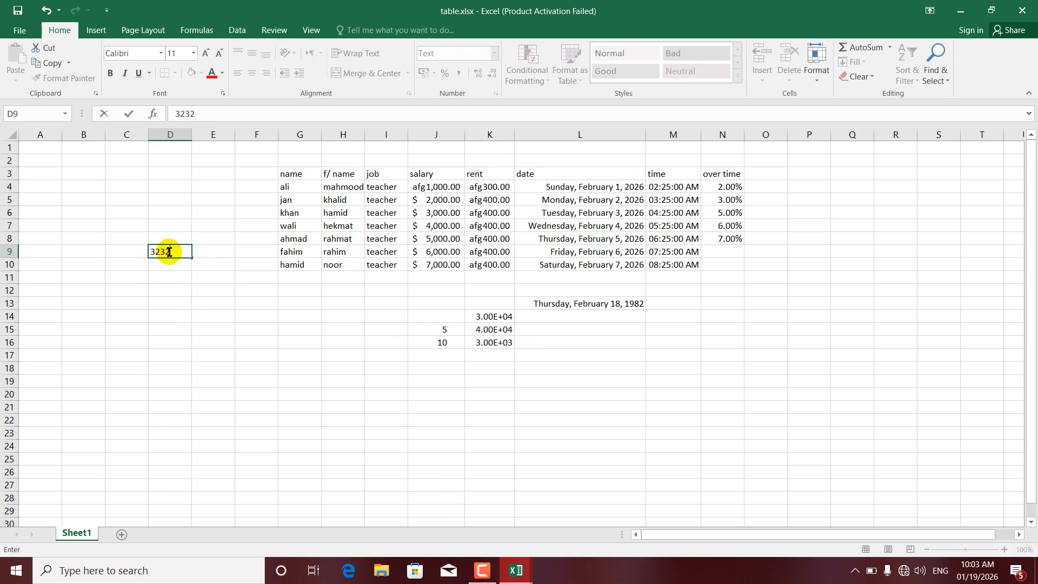
Step: Enter the numbers 3232, 32, 54 and 454 in the Text-format cells D9:D12
{"action": "key", "text": "Return"}
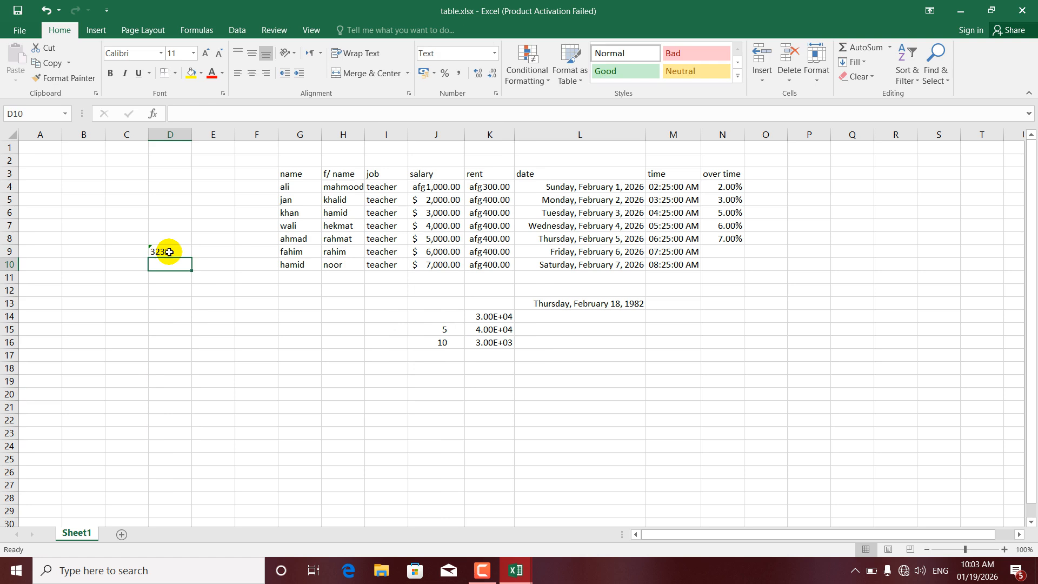
{"action": "type", "text": "32"}
{"action": "key", "text": "Return"}
{"action": "type", "text": "54"}
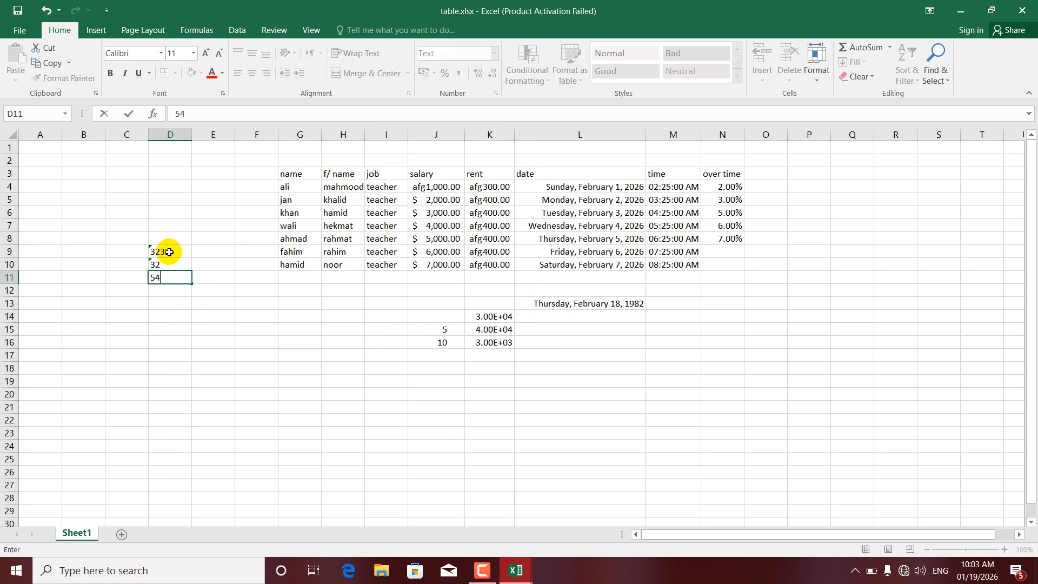
{"action": "key", "text": "Return"}
{"action": "type", "text": "454"}
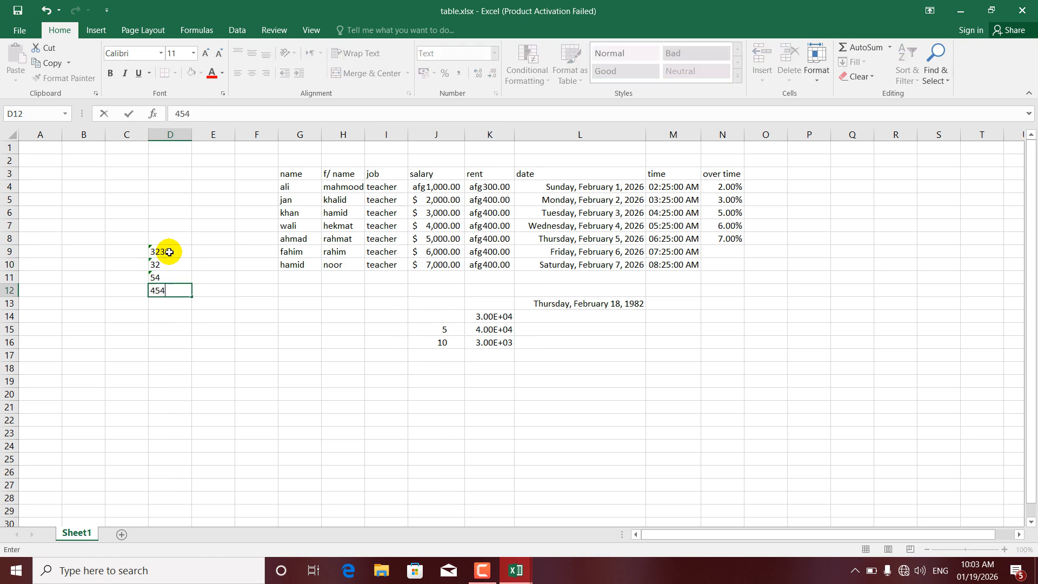
{"action": "key", "text": "Return"}
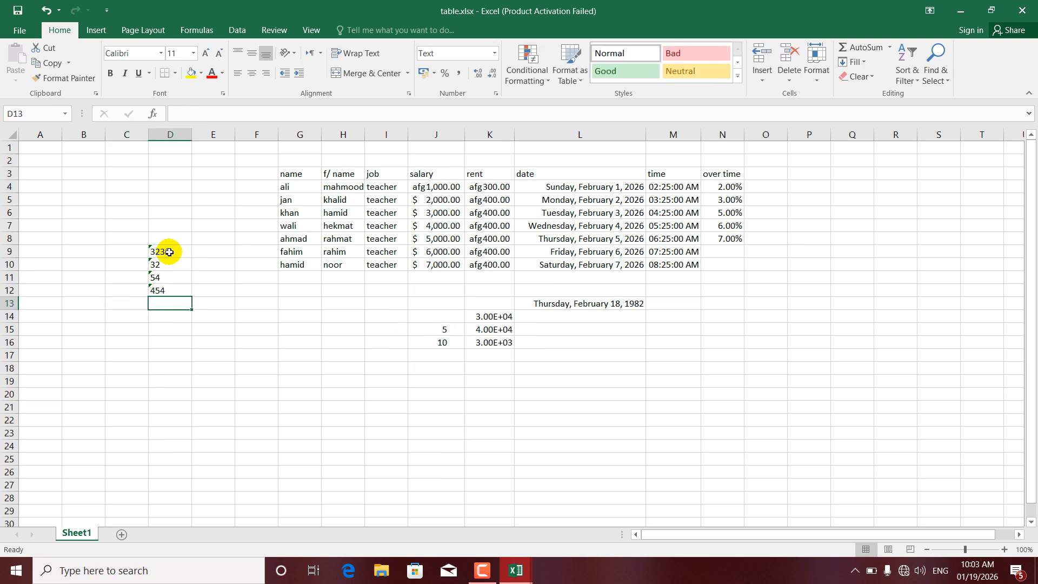
{"action": "left_click", "coordinate": [435, 277]}
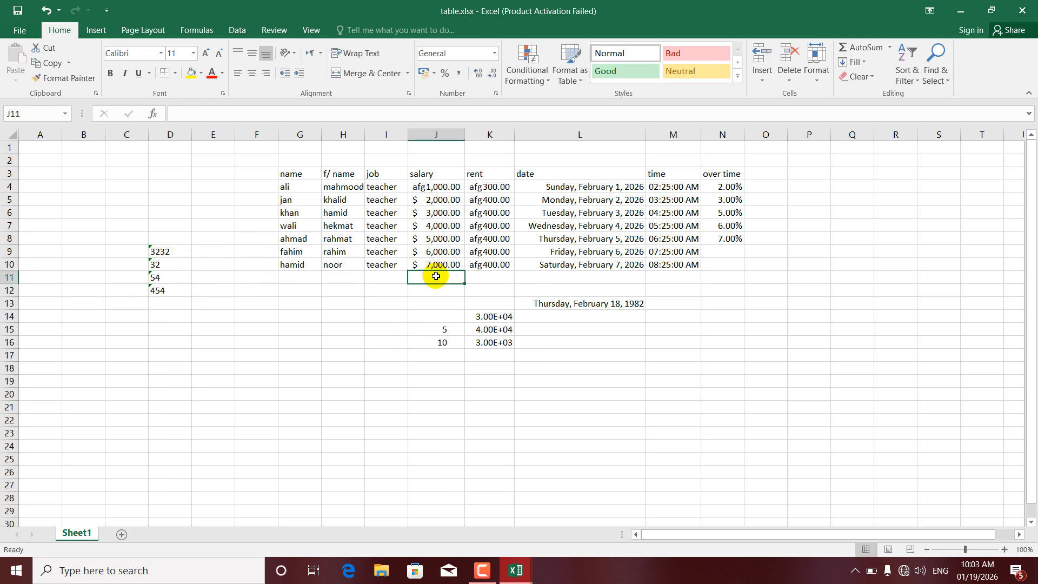
Step: Total the salary values J4:J10 in cell J11 with AutoSum
{"action": "left_click", "coordinate": [863, 49]}
{"action": "left_click", "coordinate": [862, 48]}
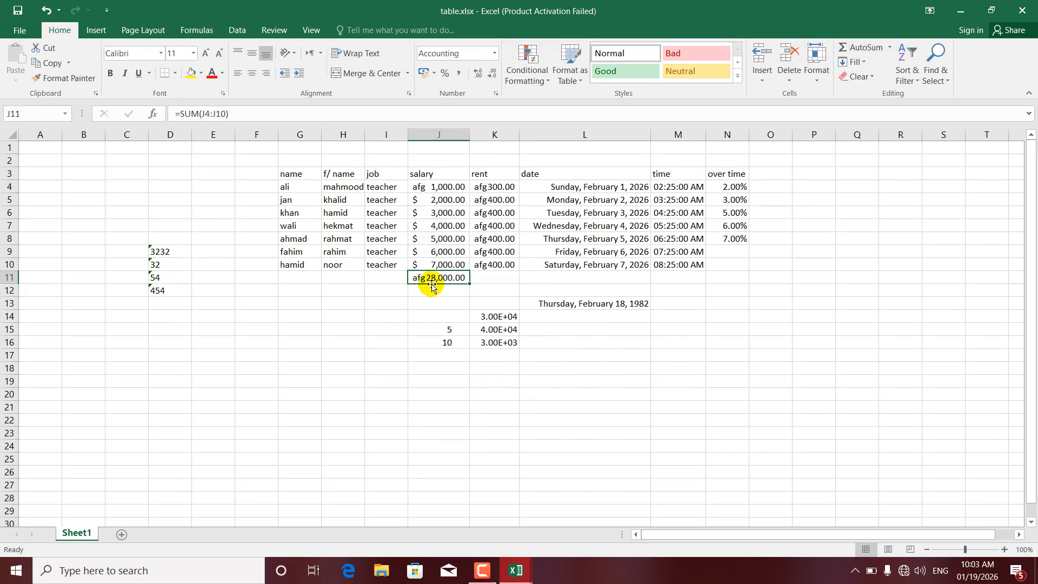
Step: Try to total the Text-format numbers of column D in D13 with AutoSum over the range D9:D14
{"action": "left_click", "coordinate": [164, 303]}
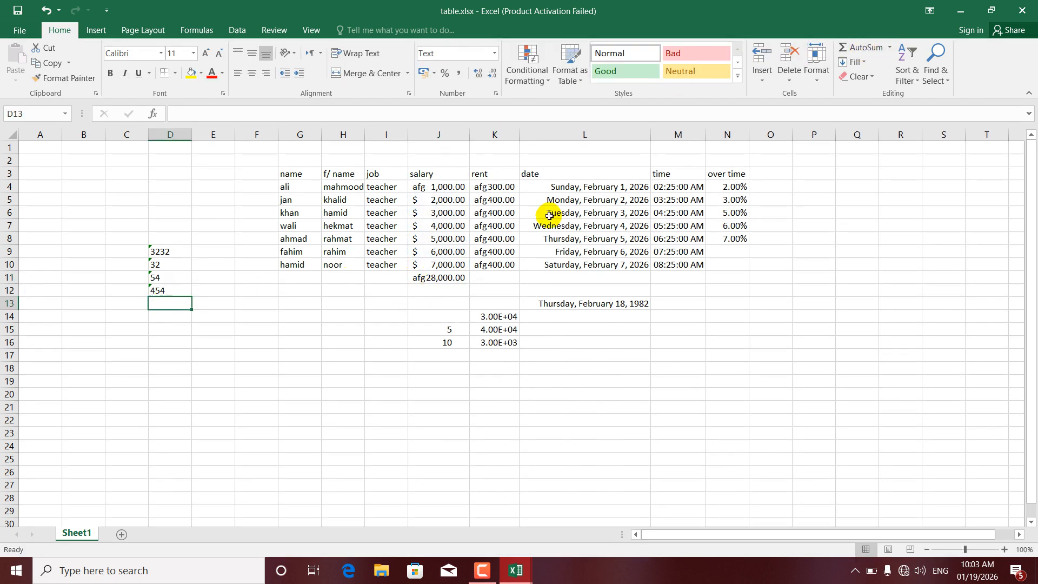
{"action": "left_click", "coordinate": [860, 48]}
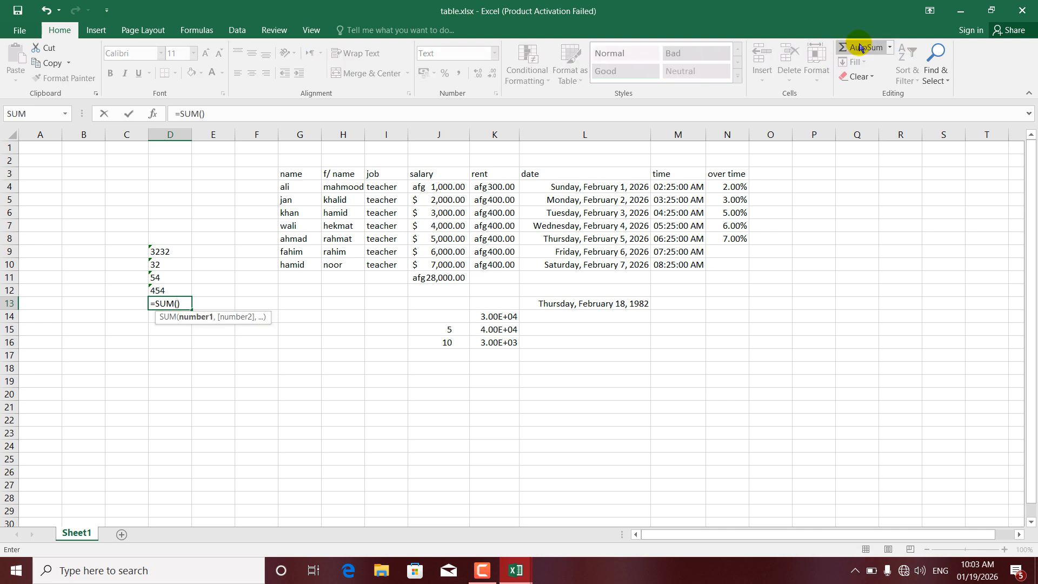
{"action": "left_click", "coordinate": [860, 48]}
{"action": "left_click", "coordinate": [860, 48]}
{"action": "left_click", "coordinate": [861, 47]}
{"action": "left_click", "coordinate": [860, 48]}
{"action": "left_click", "coordinate": [860, 47]}
{"action": "left_click", "coordinate": [860, 48]}
{"action": "left_click", "coordinate": [861, 47]}
{"action": "left_click", "coordinate": [860, 48]}
{"action": "left_click_drag", "start_coordinate": [186, 251], "coordinate": [176, 316]}
{"action": "left_click", "coordinate": [206, 303]}
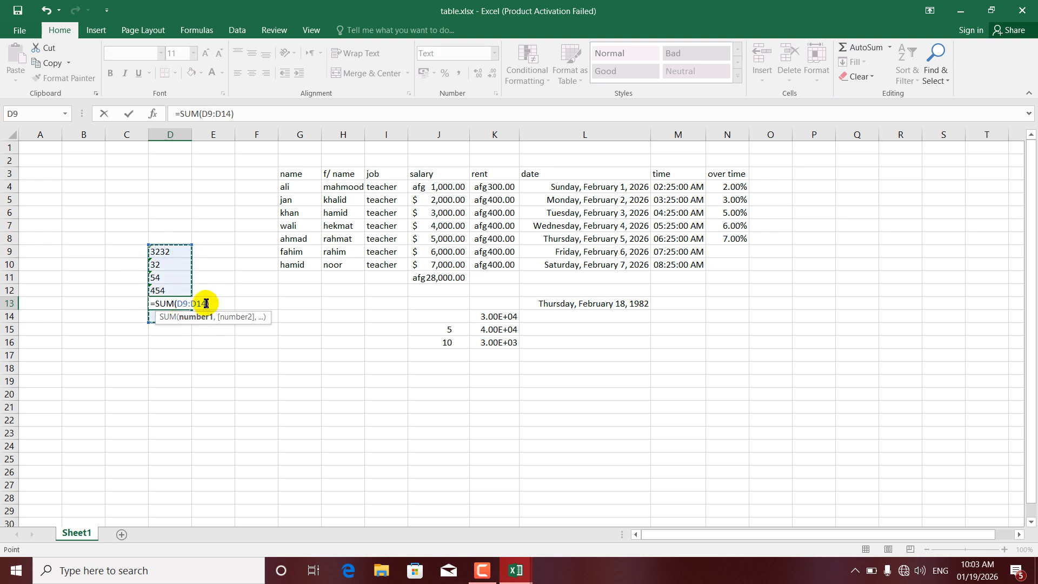
Step: Remove the SUM formula from D13 and leave the cell empty
{"action": "left_click", "coordinate": [206, 304]}
{"action": "key", "text": "BackSpace"}
{"action": "key", "text": "BackSpace"}
{"action": "key", "text": "BackSpace"}
{"action": "key", "text": "BackSpace"}
{"action": "key", "text": "BackSpace"}
{"action": "key", "text": "BackSpace"}
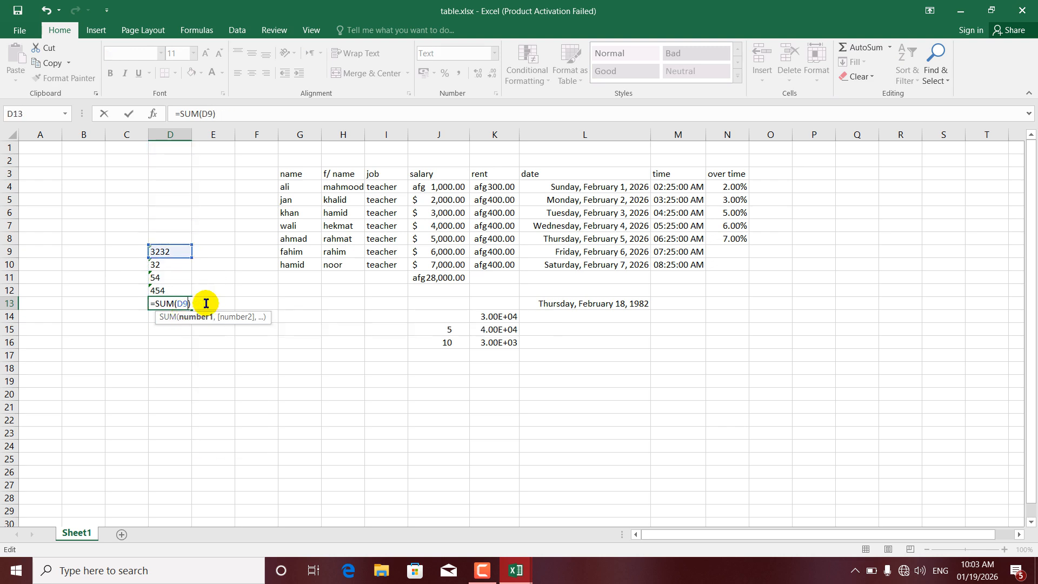
{"action": "key", "text": "BackSpace"}
{"action": "key", "text": "BackSpace"}
{"action": "key", "text": "BackSpace"}
{"action": "key", "text": "BackSpace"}
{"action": "key", "text": "BackSpace"}
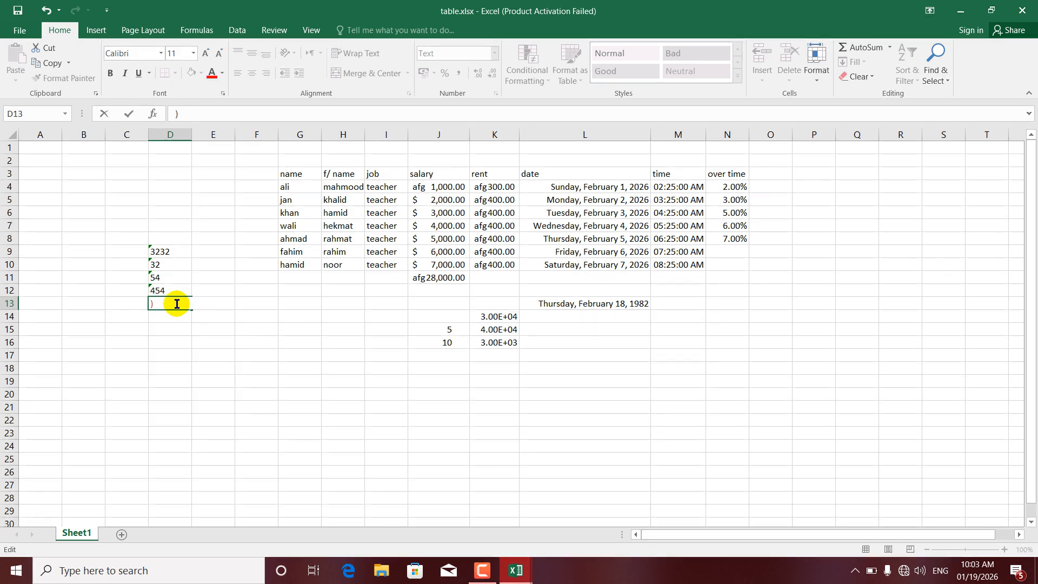
{"action": "left_click", "coordinate": [177, 276]}
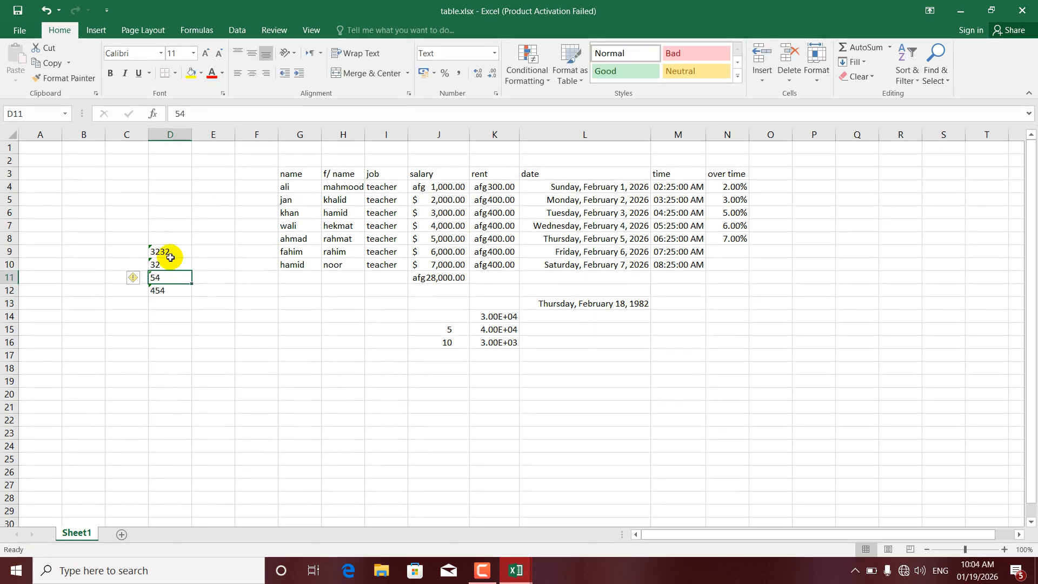
{"action": "left_click_drag", "start_coordinate": [168, 250], "coordinate": [168, 298]}
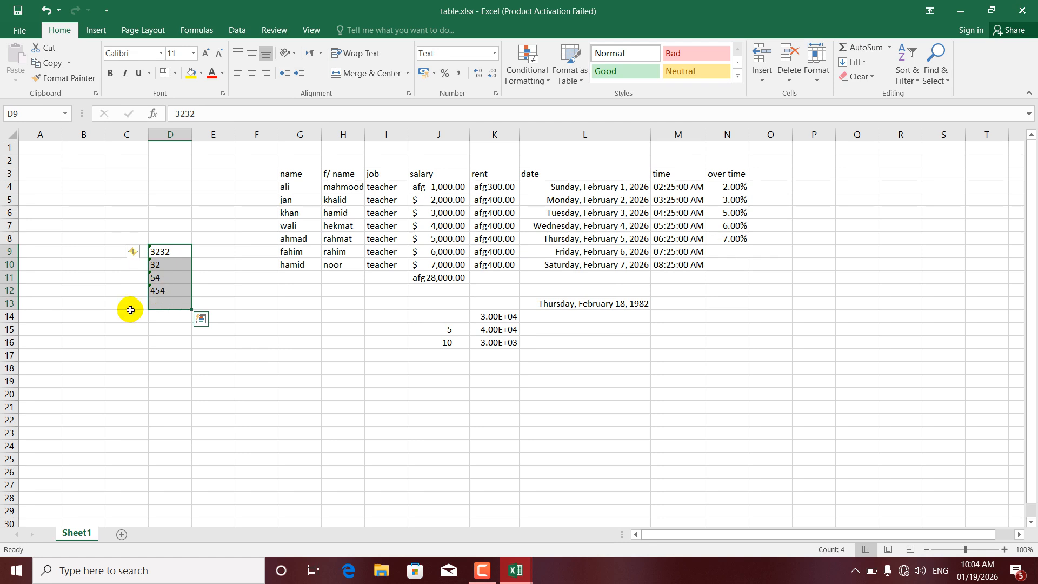
{"action": "left_click", "coordinate": [495, 54]}
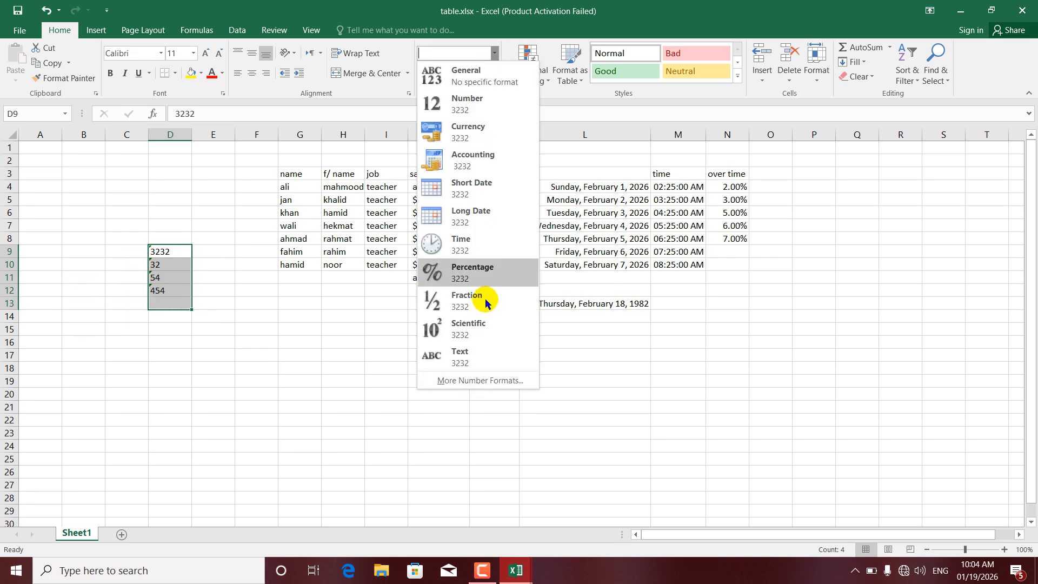
{"action": "left_click", "coordinate": [579, 385]}
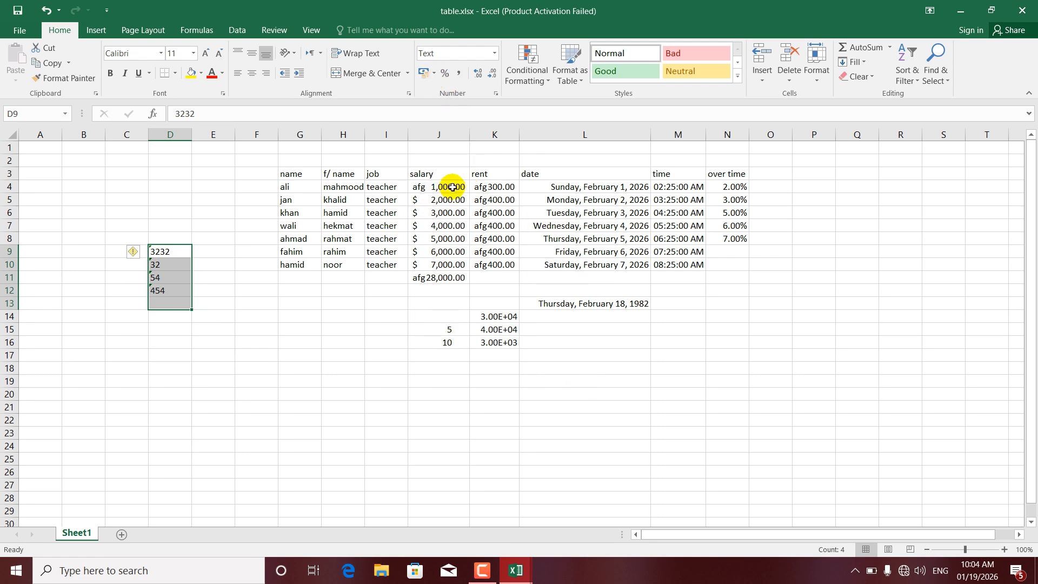
Step: Apply the $ English (United States) accounting format to the rent values K4:K10, and replace it with £ English (United Kingdom)
{"action": "left_click_drag", "start_coordinate": [479, 188], "coordinate": [486, 268]}
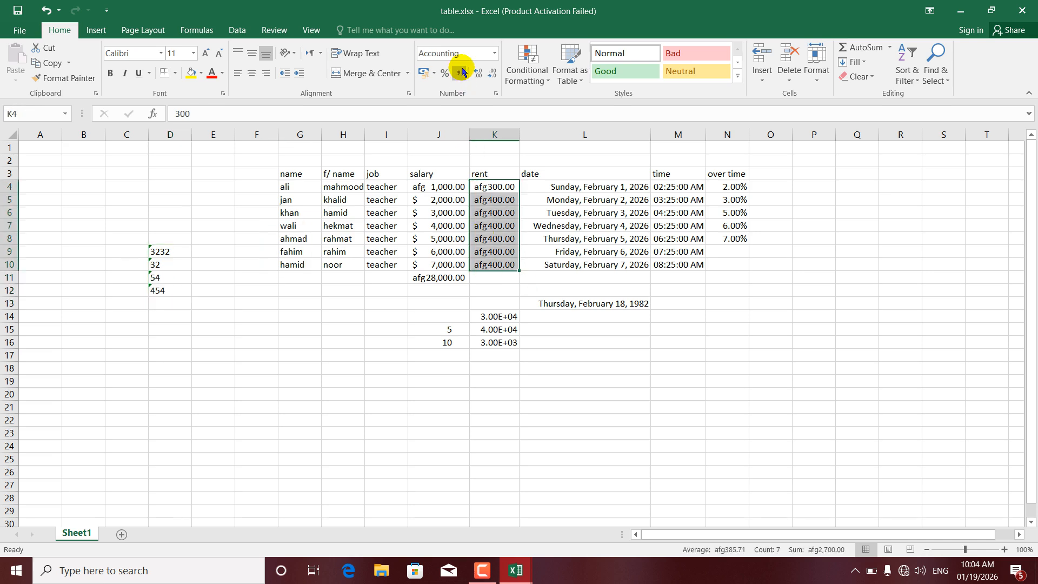
{"action": "left_click", "coordinate": [434, 73]}
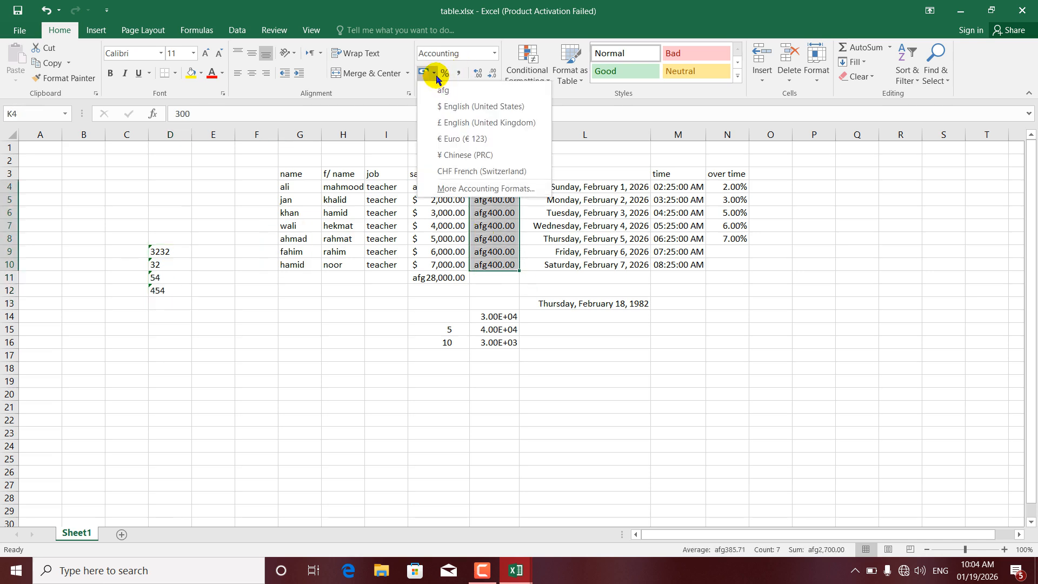
{"action": "left_click", "coordinate": [441, 108]}
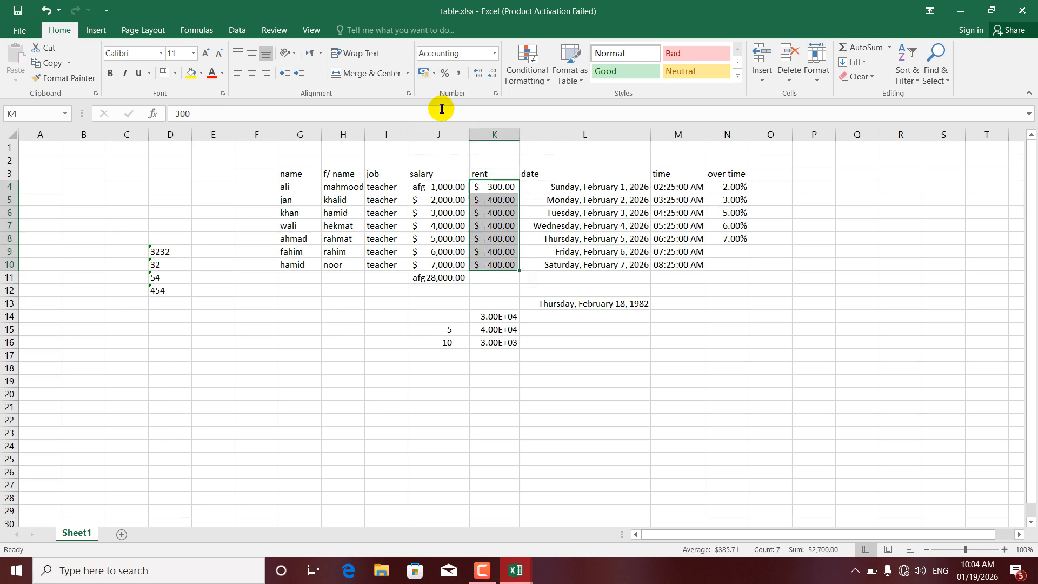
{"action": "left_click", "coordinate": [433, 73]}
{"action": "left_click", "coordinate": [445, 128]}
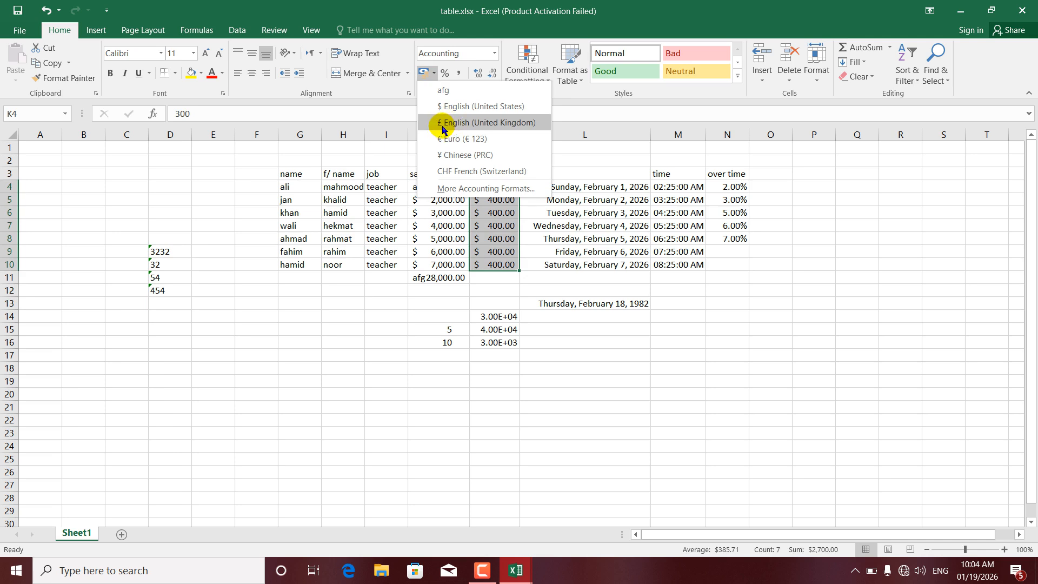
{"action": "left_click", "coordinate": [442, 124]}
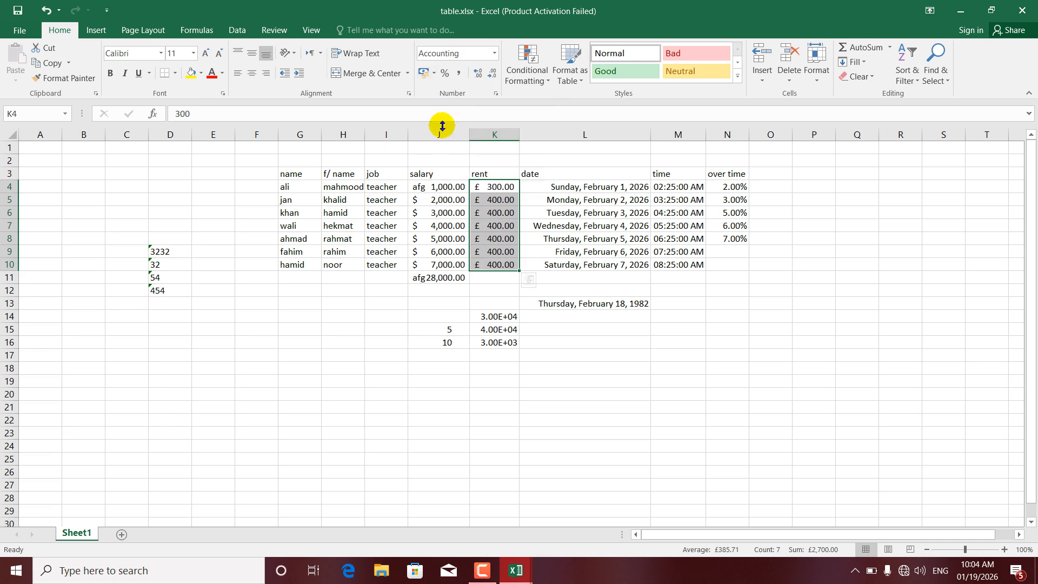
Step: Apply the Euro, Chinese (PRC) and French (Switzerland) accounting formats in turn to the rent values K4:K10
{"action": "left_click", "coordinate": [433, 73]}
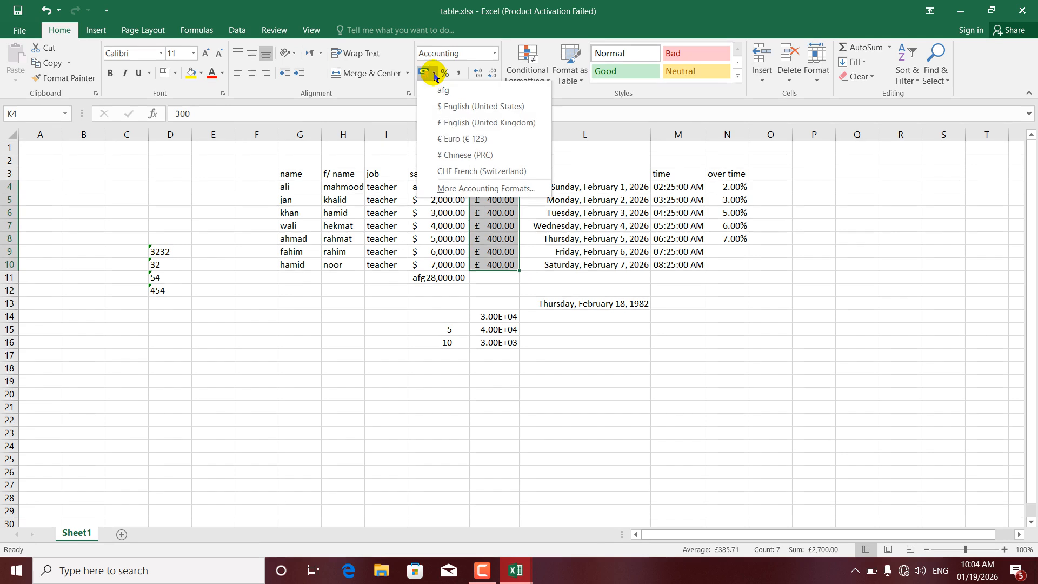
{"action": "left_click", "coordinate": [448, 141]}
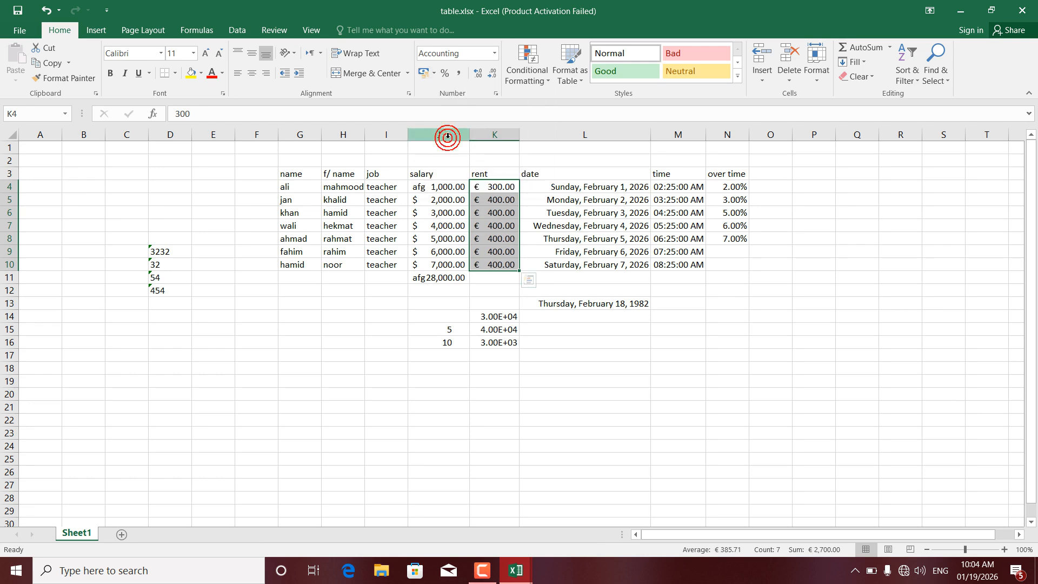
{"action": "left_click", "coordinate": [434, 74]}
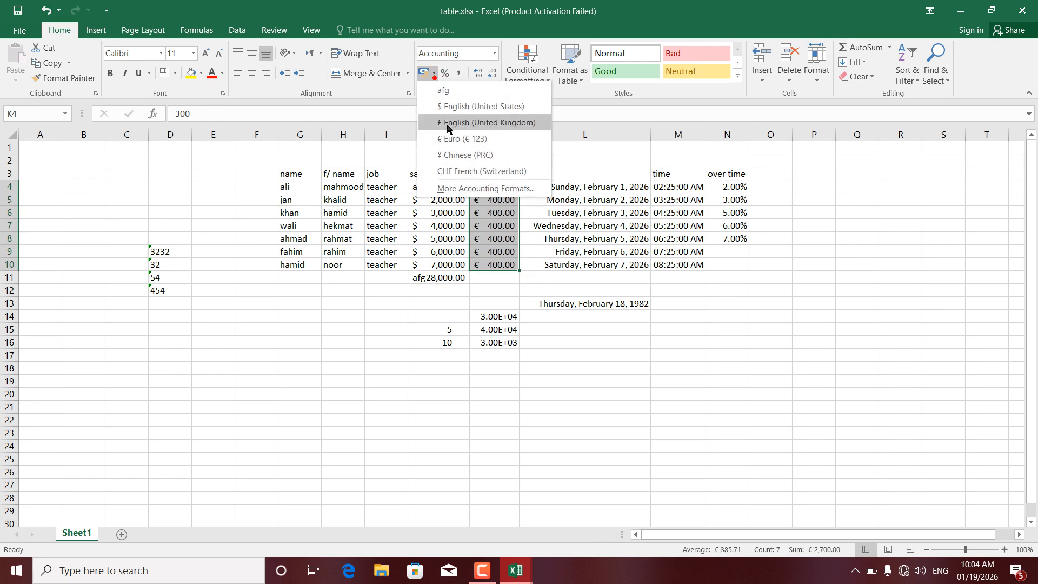
{"action": "left_click", "coordinate": [453, 155]}
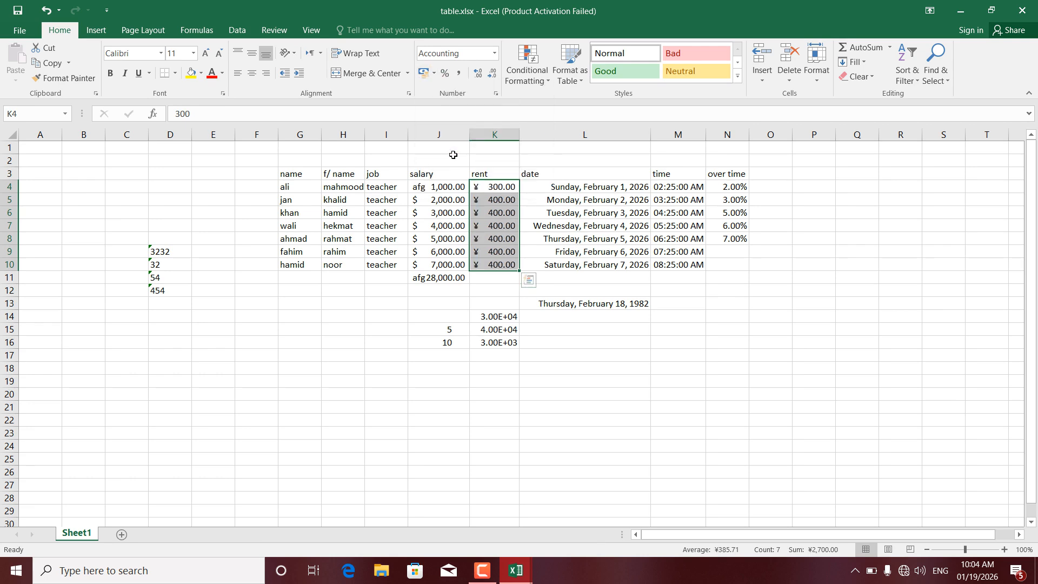
{"action": "left_click", "coordinate": [434, 74]}
{"action": "left_click", "coordinate": [463, 168]}
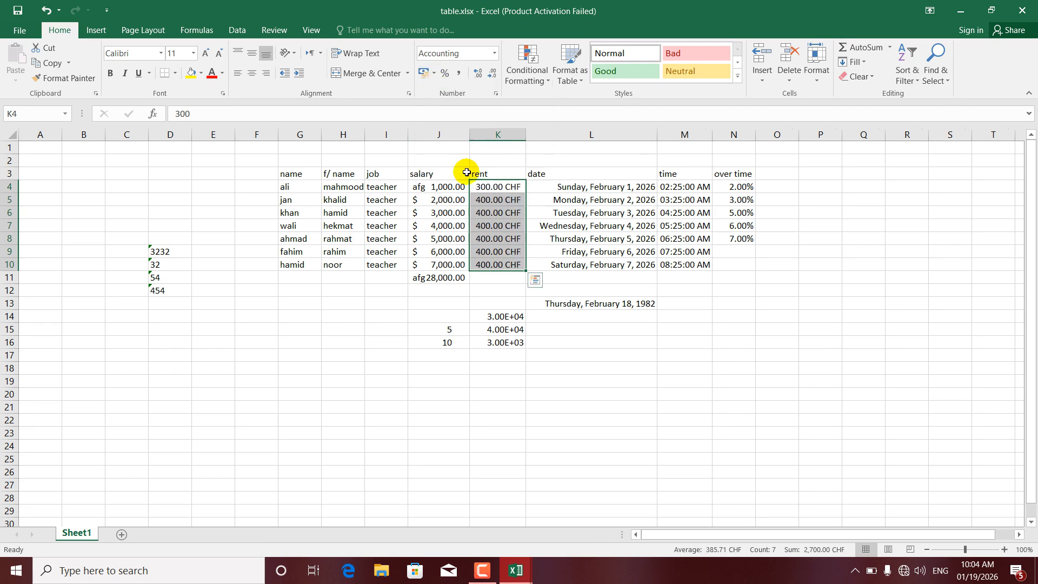
Step: Apply the afg accounting format to the rent values K4:K10
{"action": "left_click", "coordinate": [434, 74]}
{"action": "left_click", "coordinate": [442, 92]}
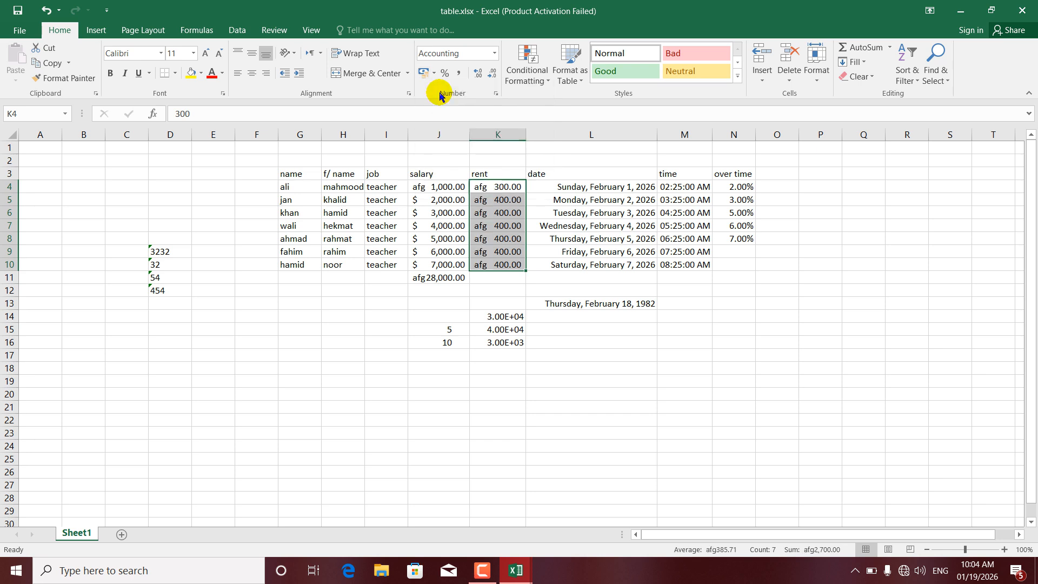
{"action": "left_click", "coordinate": [433, 73]}
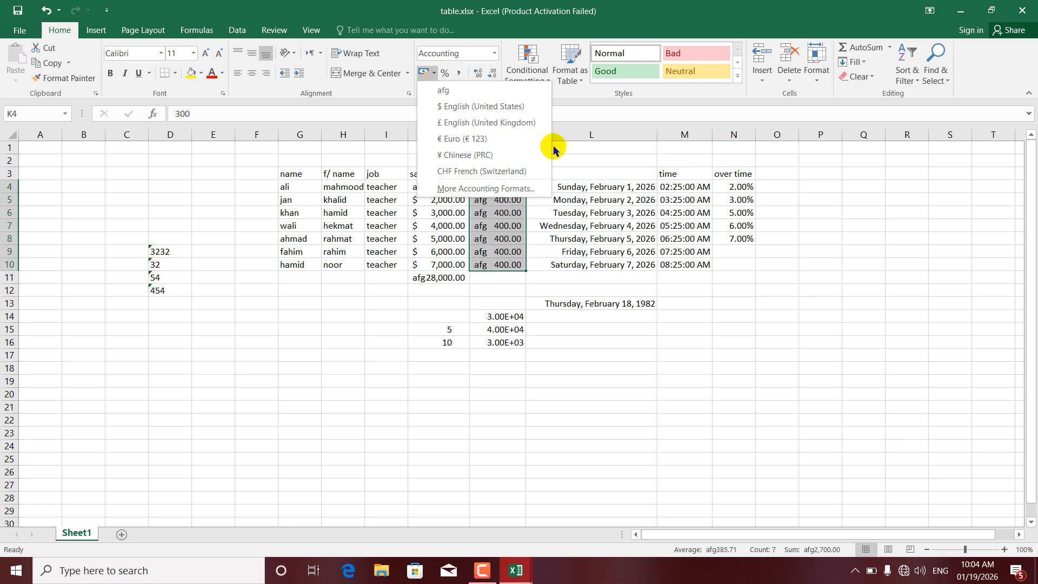
{"action": "left_click", "coordinate": [566, 155]}
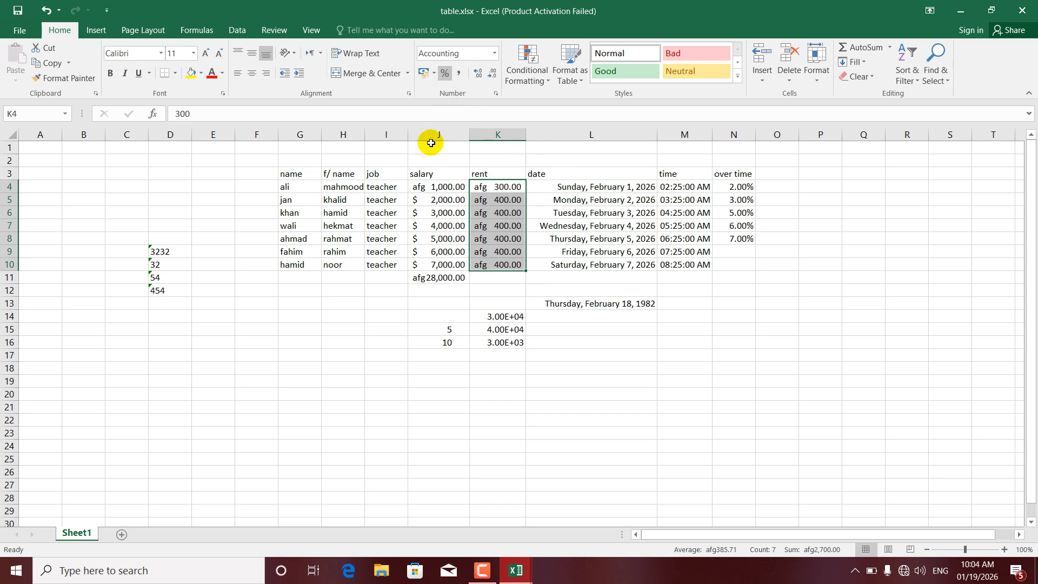
Step: Apply the Percent style to the rent values K4:K10, and replace it with the Comma style
{"action": "left_click", "coordinate": [735, 197]}
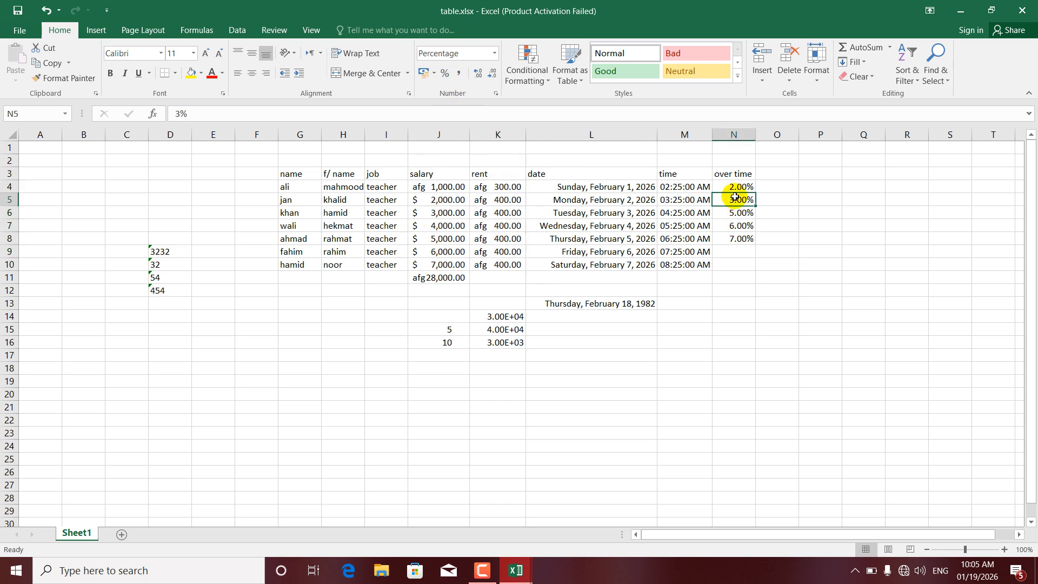
{"action": "left_click", "coordinate": [493, 186]}
{"action": "left_click_drag", "start_coordinate": [494, 226], "coordinate": [495, 264]}
{"action": "left_click", "coordinate": [445, 73]}
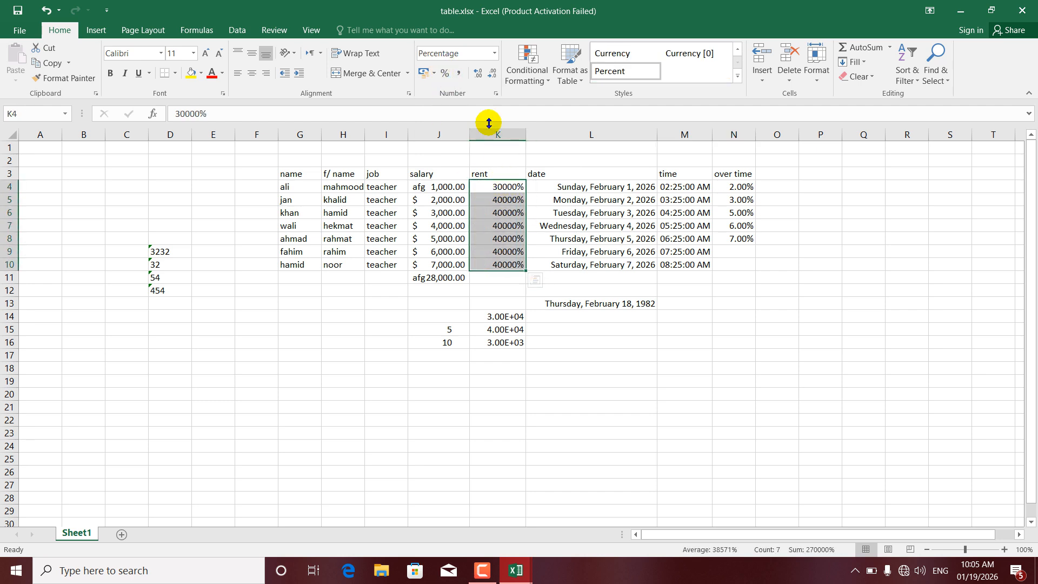
{"action": "left_click", "coordinate": [458, 74]}
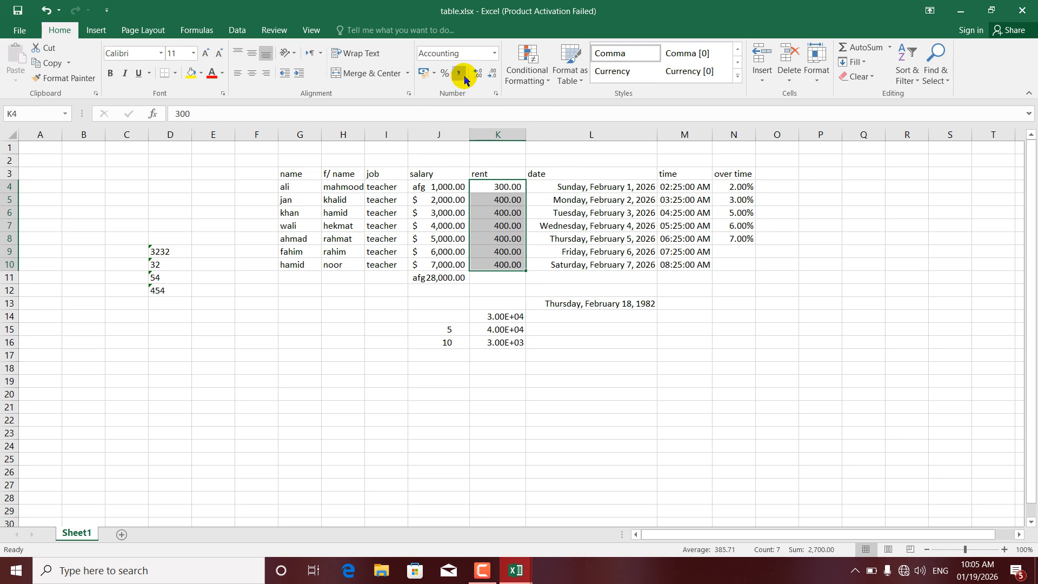
Step: Enter 3000000 in the empty cell H19 below the table
{"action": "left_click", "coordinate": [341, 383]}
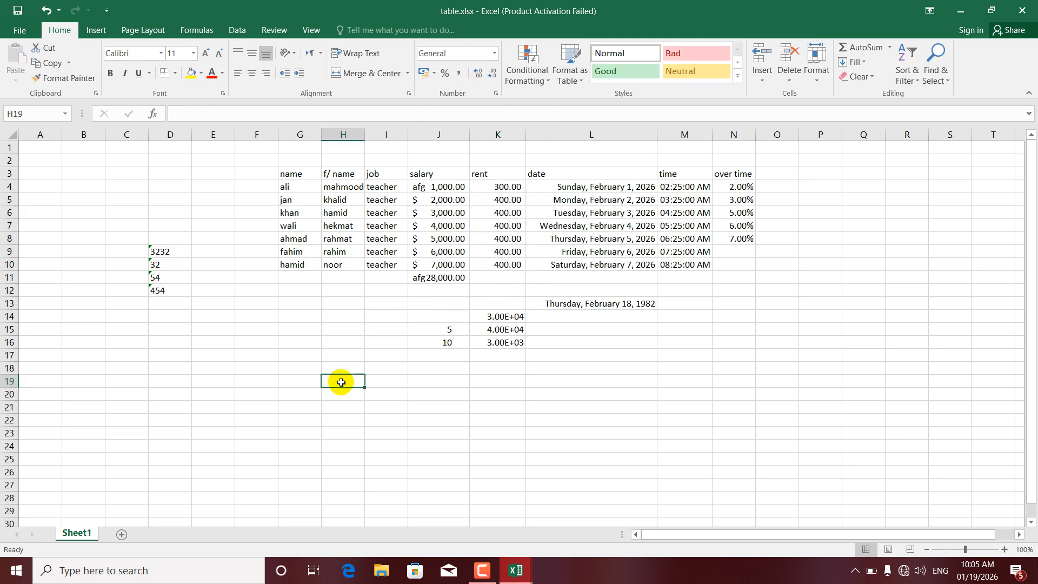
{"action": "type", "text": "3000000"}
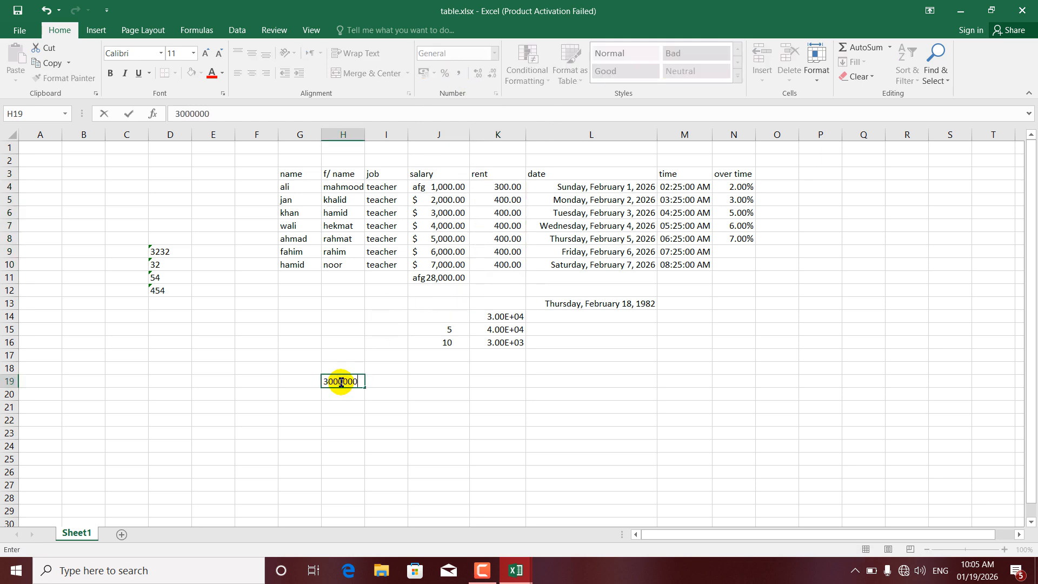
{"action": "left_click", "coordinate": [484, 290]}
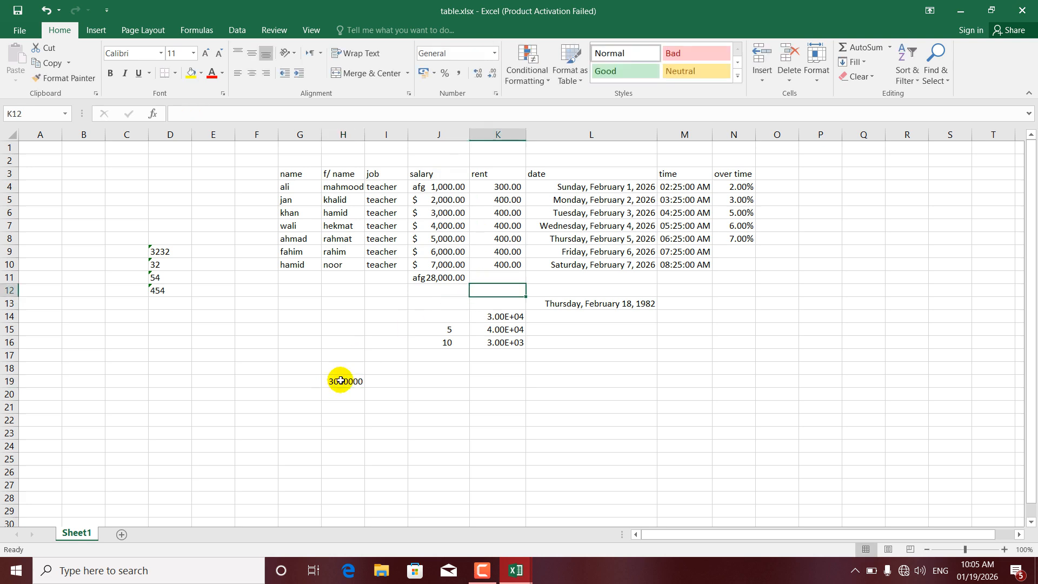
Step: Apply the Comma style to the number in H19
{"action": "left_click", "coordinate": [350, 382]}
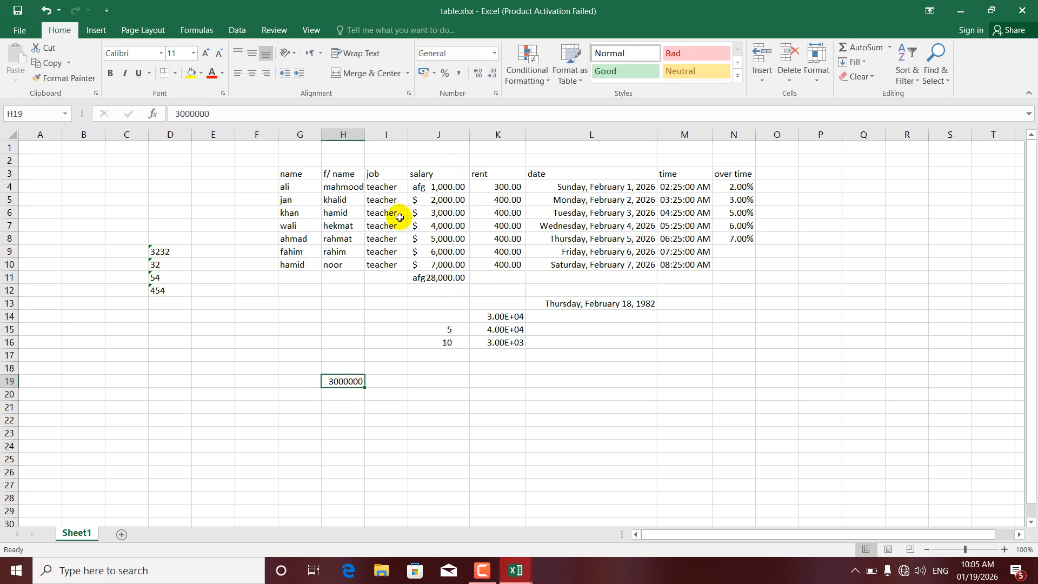
{"action": "left_click", "coordinate": [459, 74]}
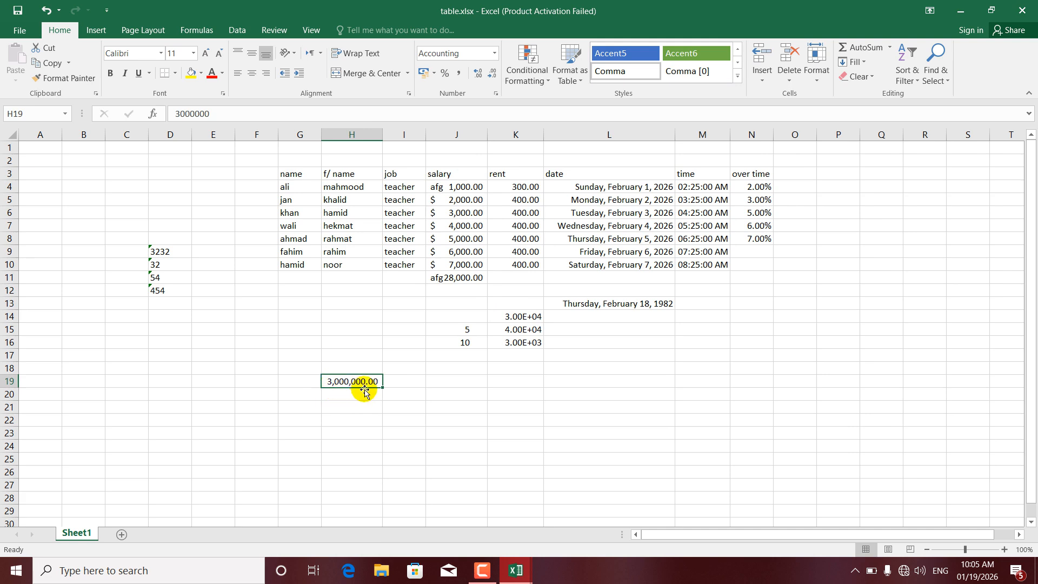
{"action": "left_click", "coordinate": [458, 75]}
{"action": "left_click", "coordinate": [361, 405]}
{"action": "left_click", "coordinate": [359, 384]}
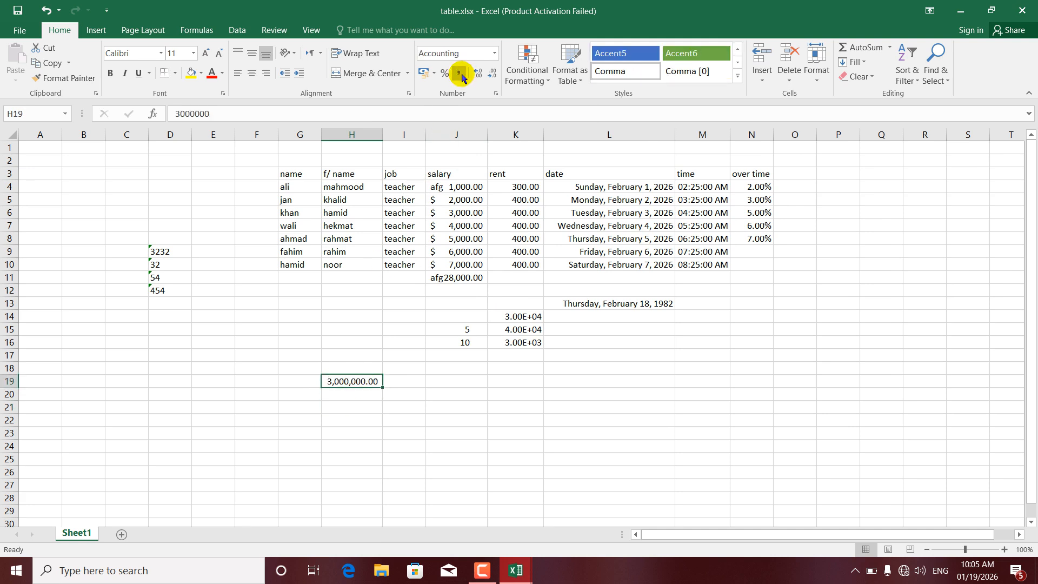
{"action": "left_click", "coordinate": [461, 75]}
Step: Change H19 to the Number format, and return it to the Comma style
{"action": "left_click", "coordinate": [494, 53]}
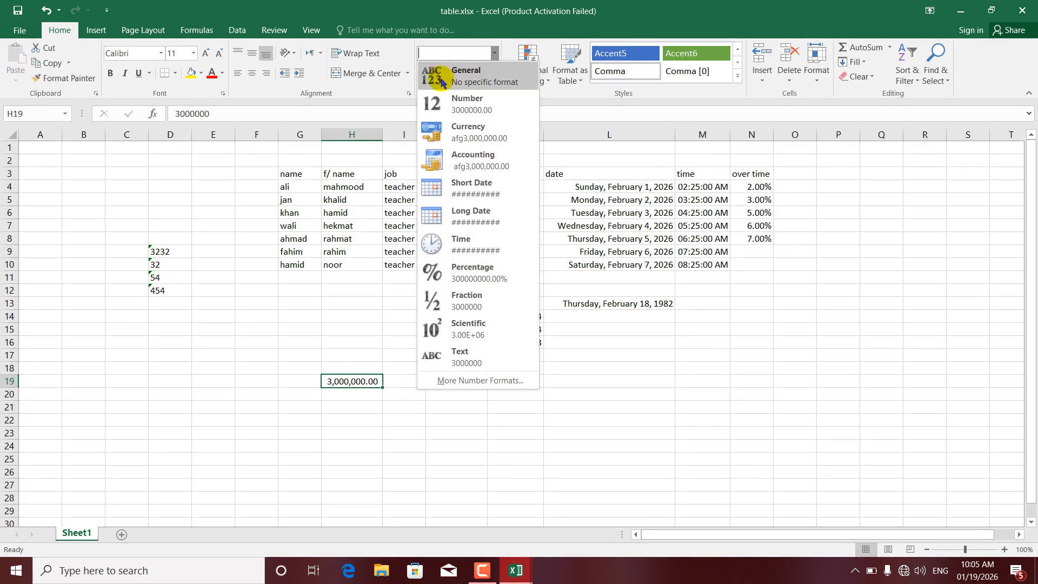
{"action": "left_click", "coordinate": [447, 99]}
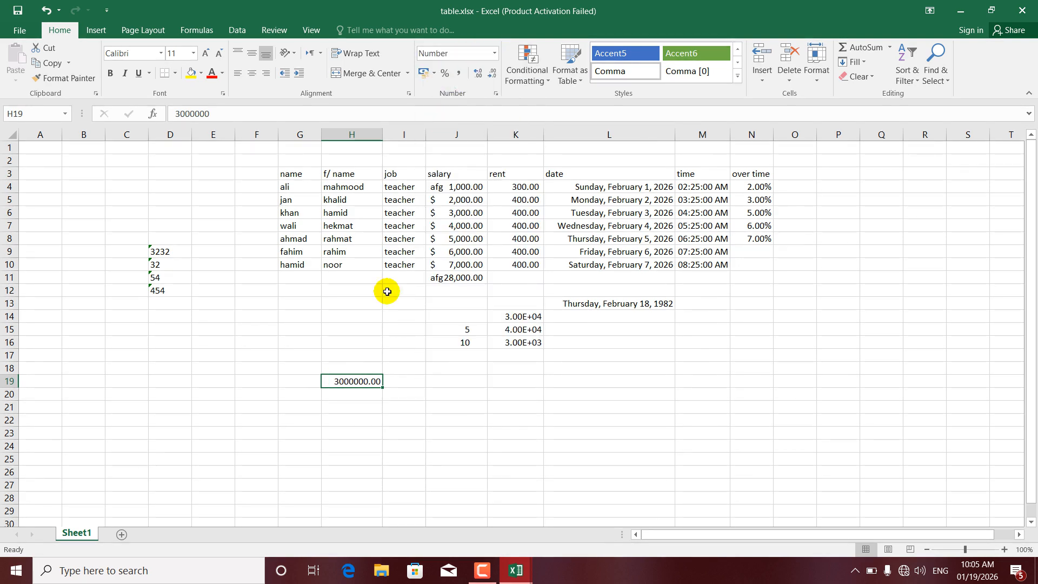
{"action": "left_click", "coordinate": [460, 74]}
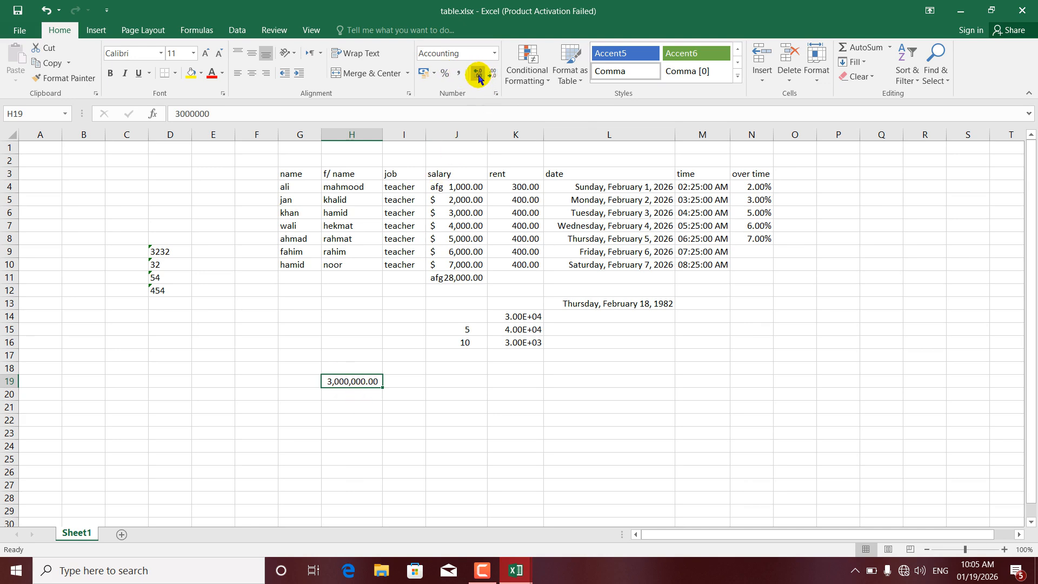
Step: Increase the decimal places of the rent value in K4, and reduce them to none
{"action": "left_click", "coordinate": [513, 192]}
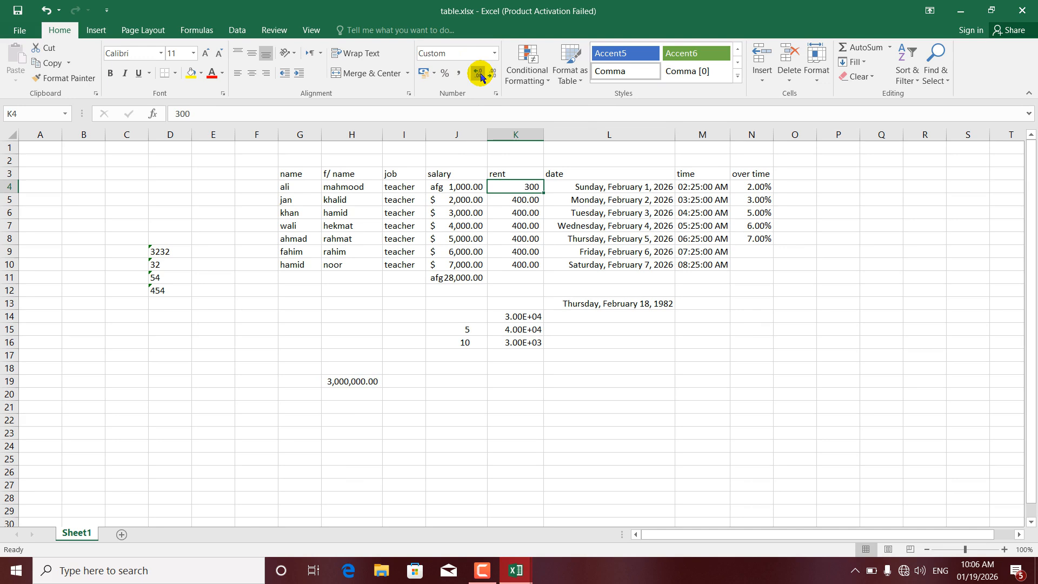
{"action": "left_click", "coordinate": [479, 74]}
{"action": "left_click", "coordinate": [479, 75]}
{"action": "left_click", "coordinate": [479, 75]}
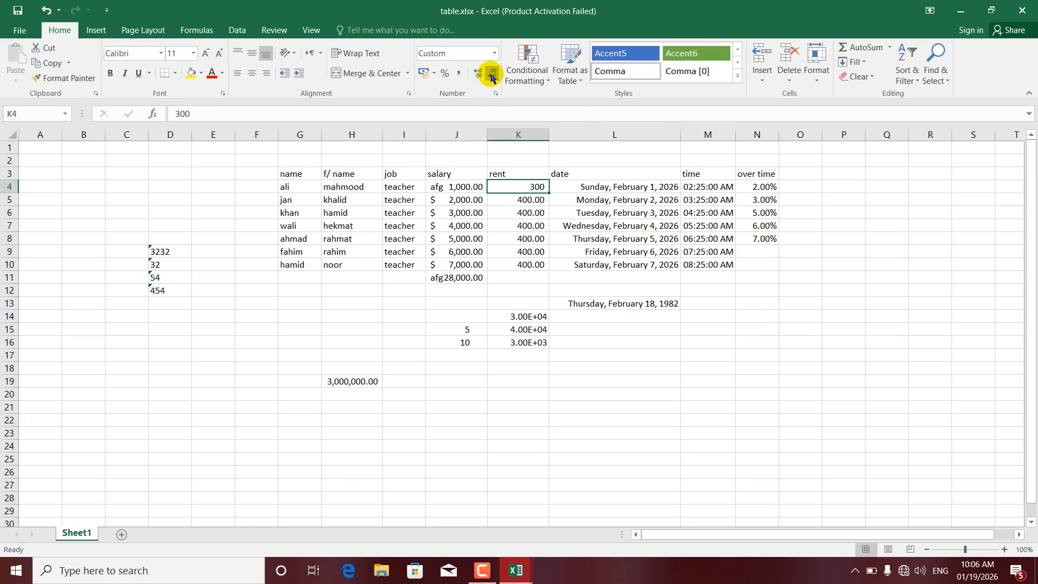
Step: Switch to the Windows Control Panel and open the Currency settings in the Region's Customize Format dialog
{"action": "left_click", "coordinate": [434, 73]}
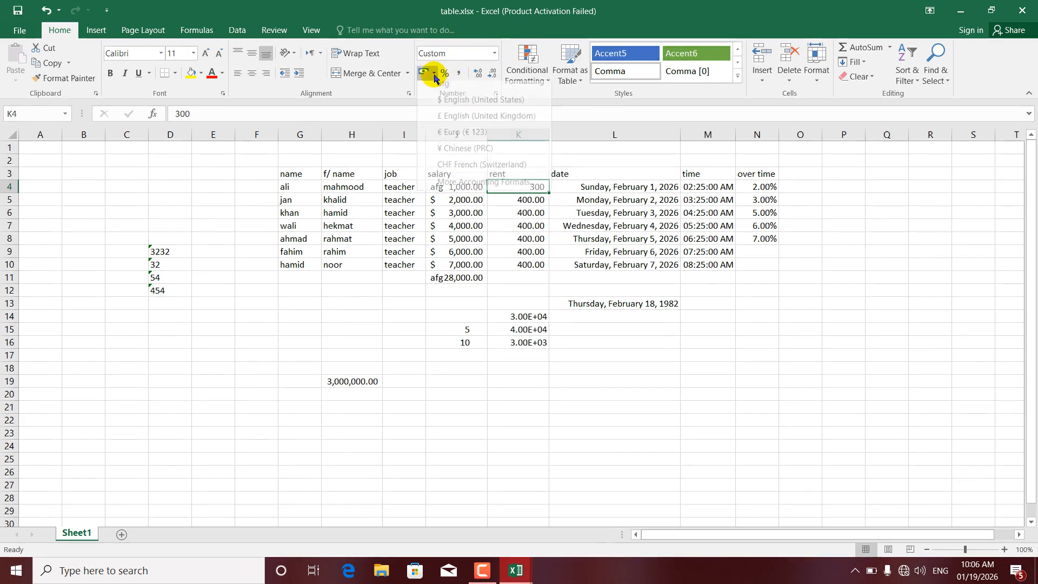
{"action": "left_click", "coordinate": [965, 10]}
{"action": "left_click", "coordinate": [965, 11]}
{"action": "left_click", "coordinate": [965, 11]}
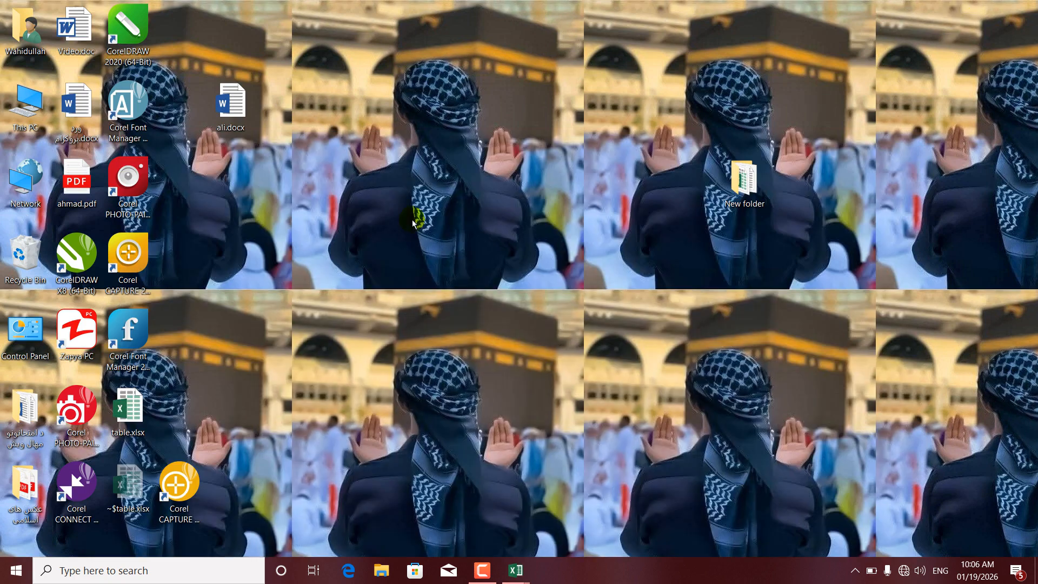
{"action": "double_click", "coordinate": [26, 332]}
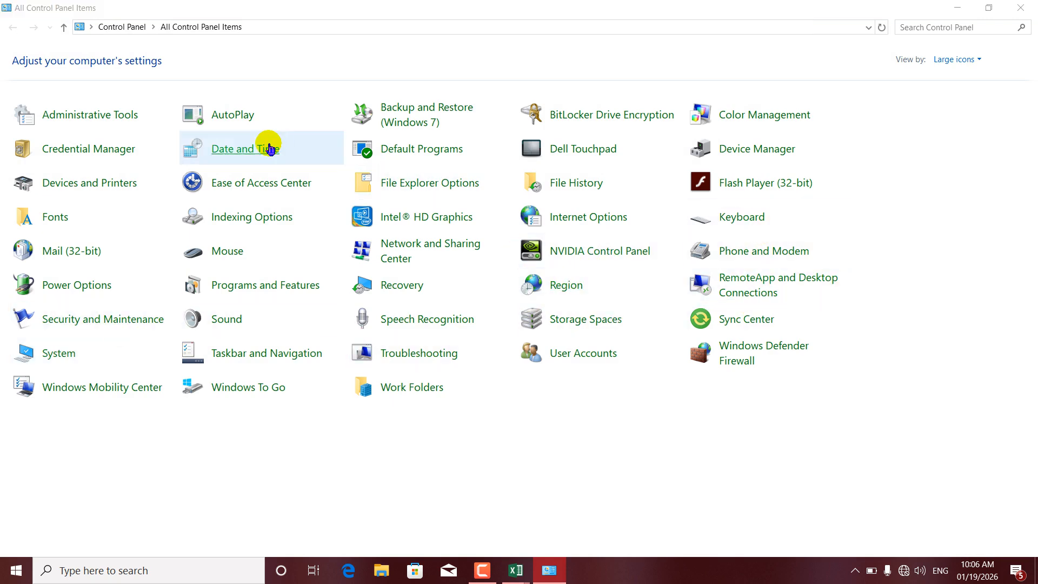
{"action": "left_click", "coordinate": [320, 444]}
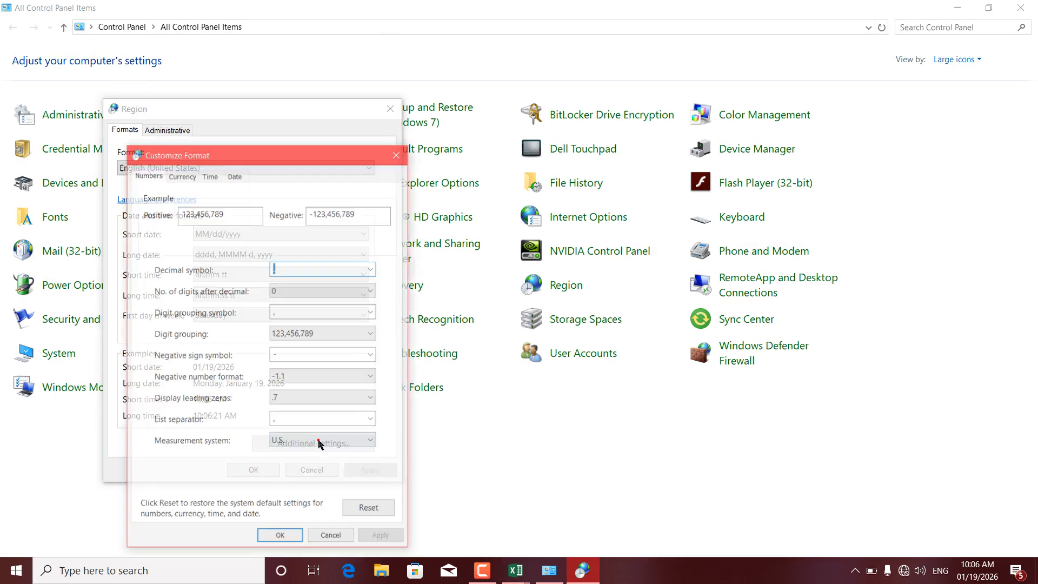
{"action": "left_click", "coordinate": [186, 175]}
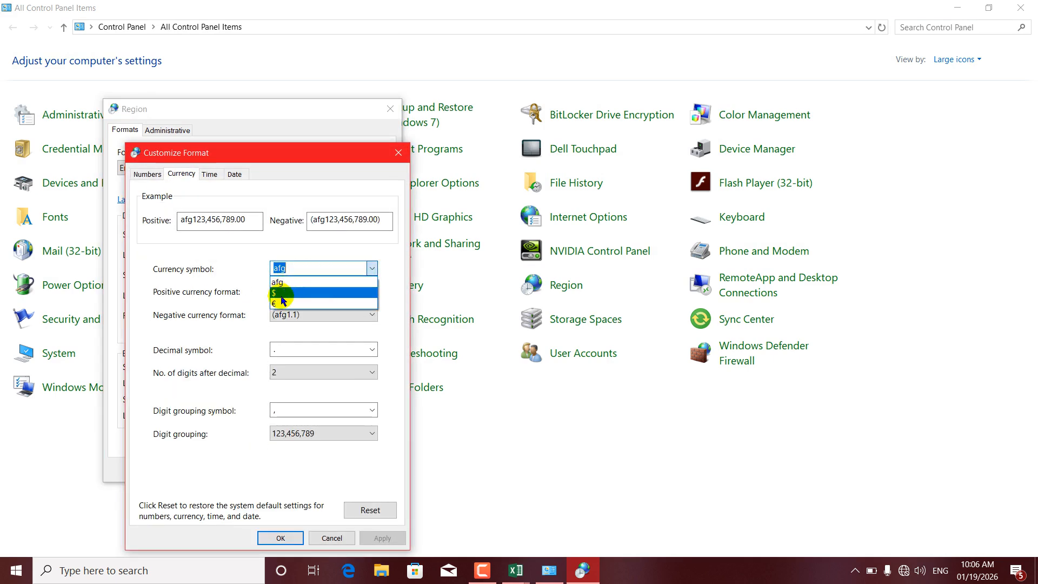
Step: Review the available currency symbols, keep afg as the symbol, and accept both Region dialogs
{"action": "left_click", "coordinate": [291, 268]}
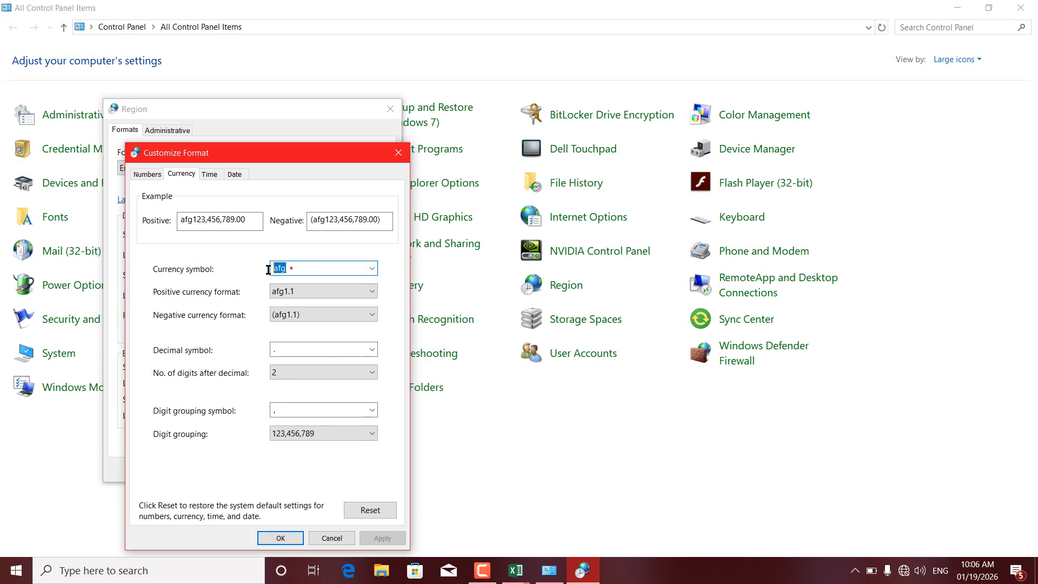
{"action": "left_click", "coordinate": [372, 268]}
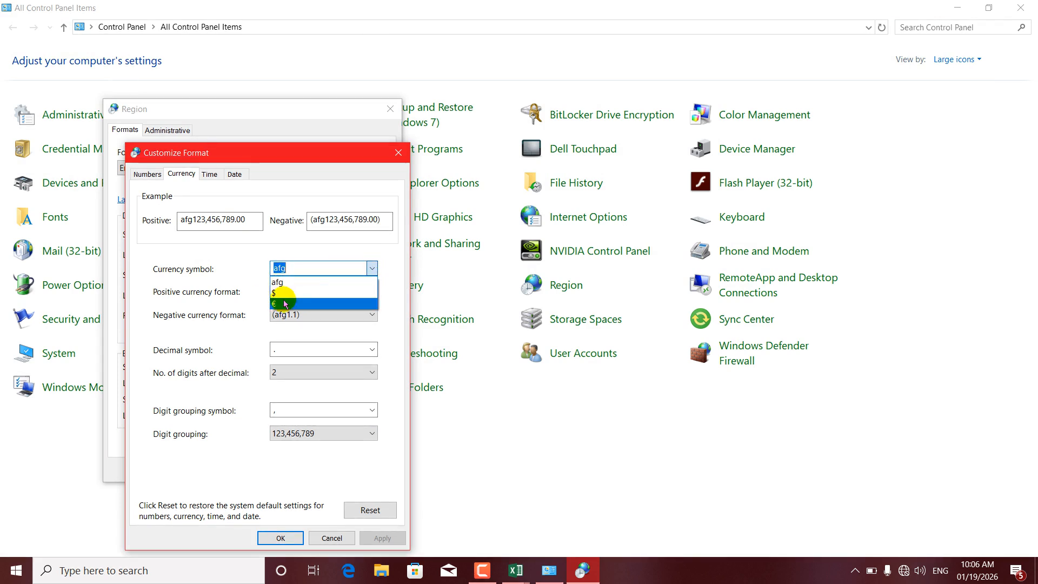
{"action": "left_click", "coordinate": [295, 269]}
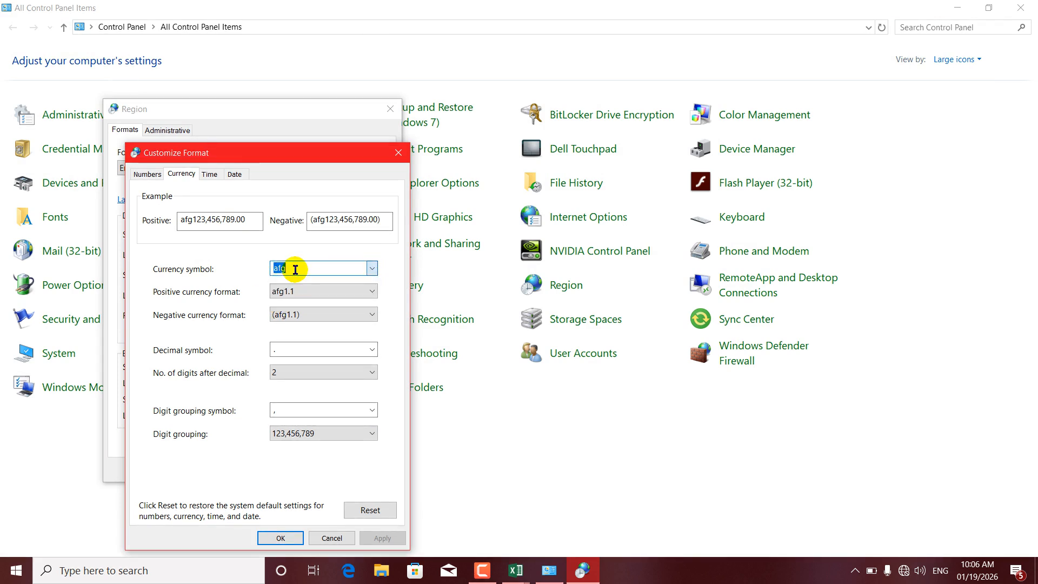
{"action": "left_click", "coordinate": [280, 538]}
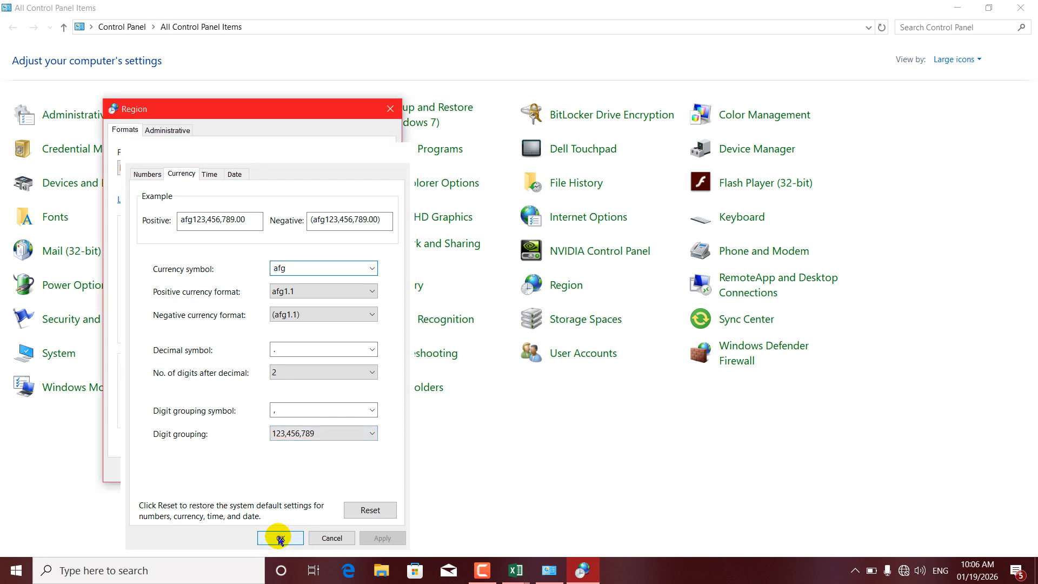
{"action": "left_click", "coordinate": [253, 468]}
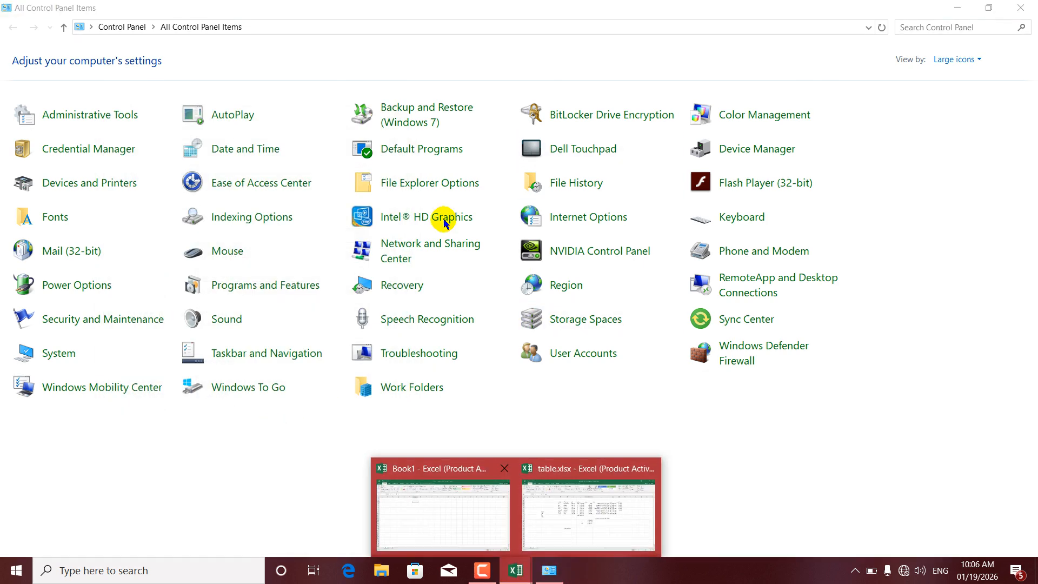
Step: Switch back to table.xlsx in Excel and open the accounting currency choices for K4
{"action": "left_click", "coordinate": [557, 508]}
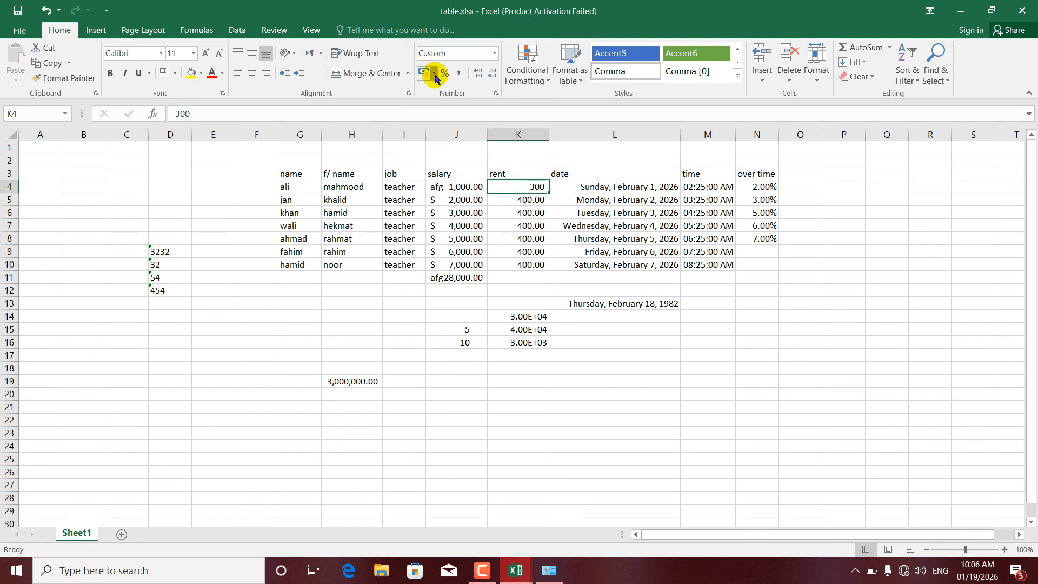
{"action": "left_click", "coordinate": [434, 74]}
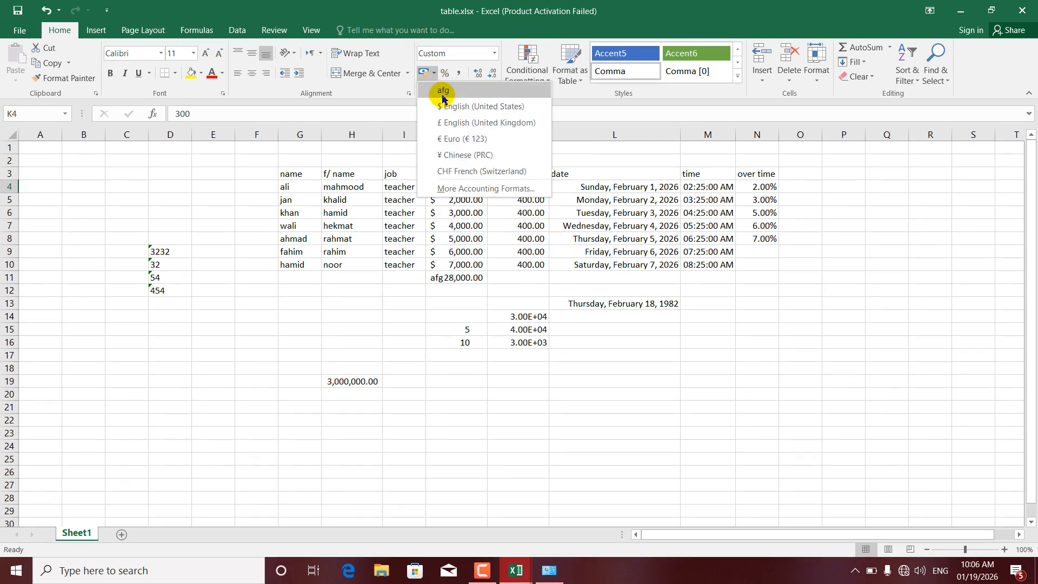